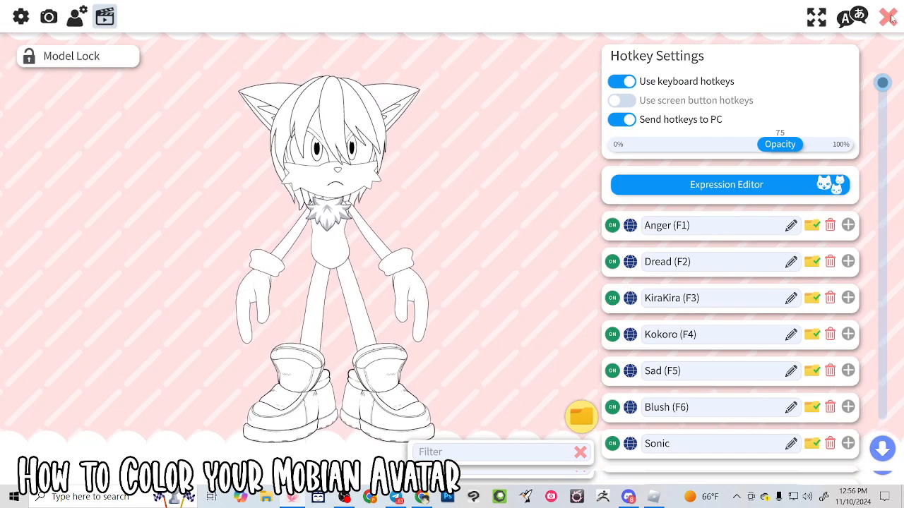
Step: Start customizing the multiply and screen colors of the Mobian model's ArtMeshes from its model settings
left_click(889, 17)
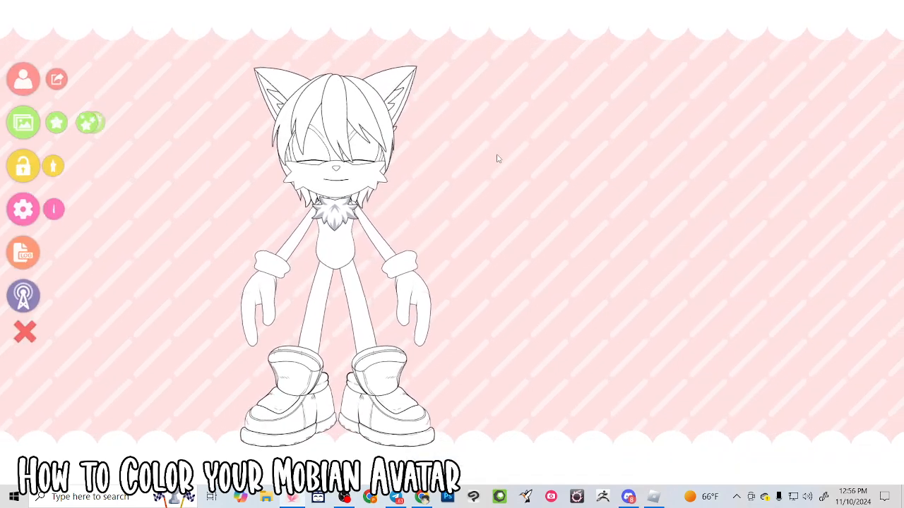
left_click(23, 209)
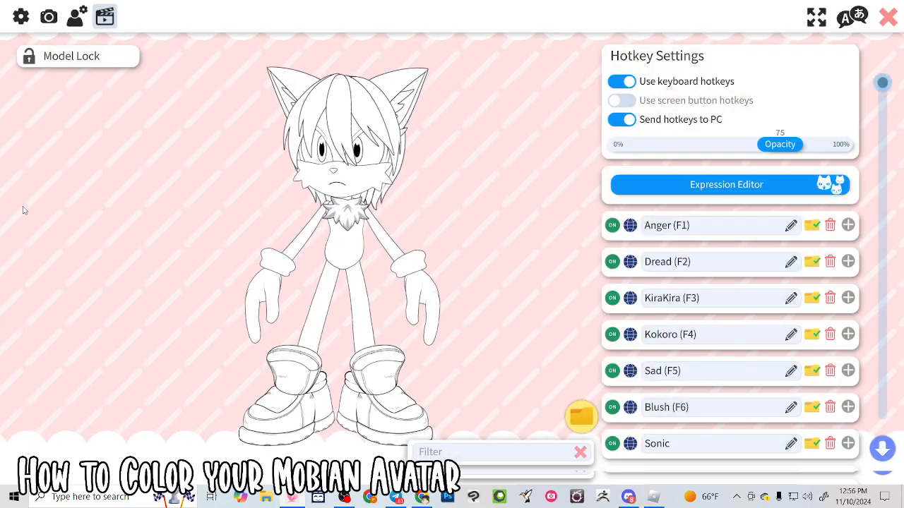
left_click(76, 17)
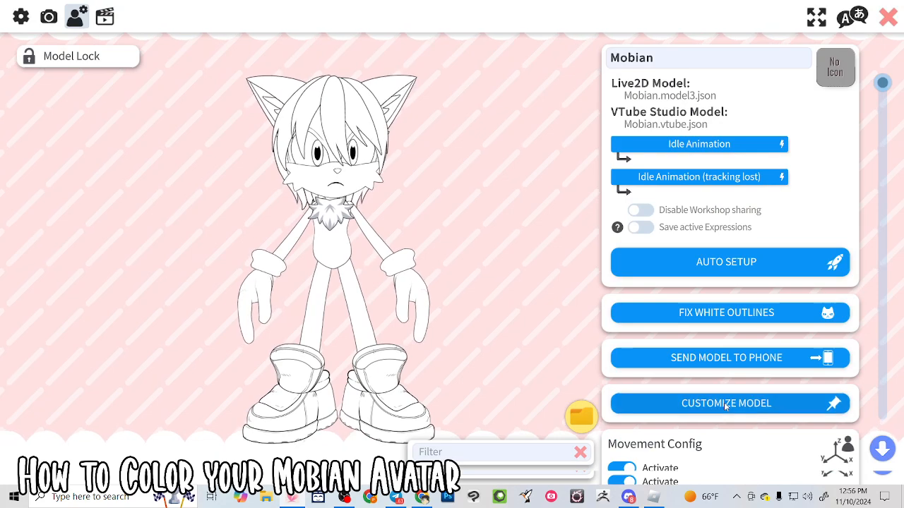
left_click(724, 403)
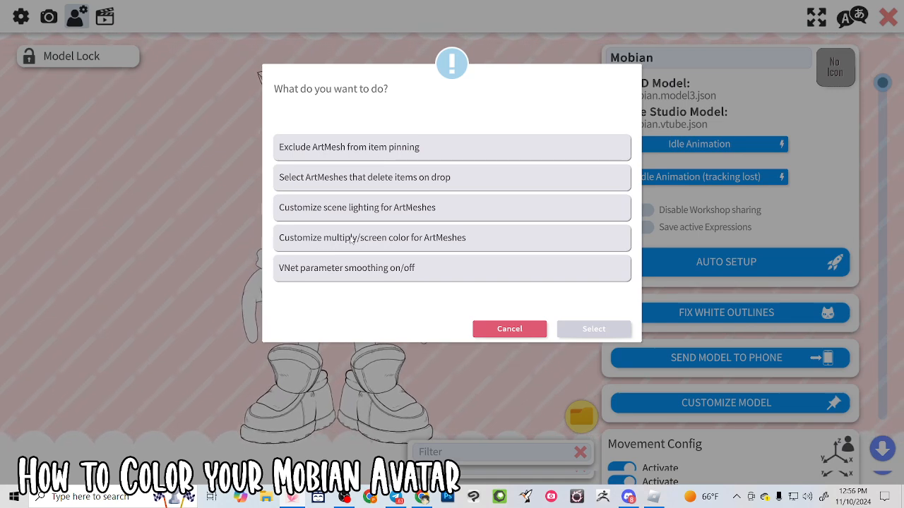
left_click(386, 241)
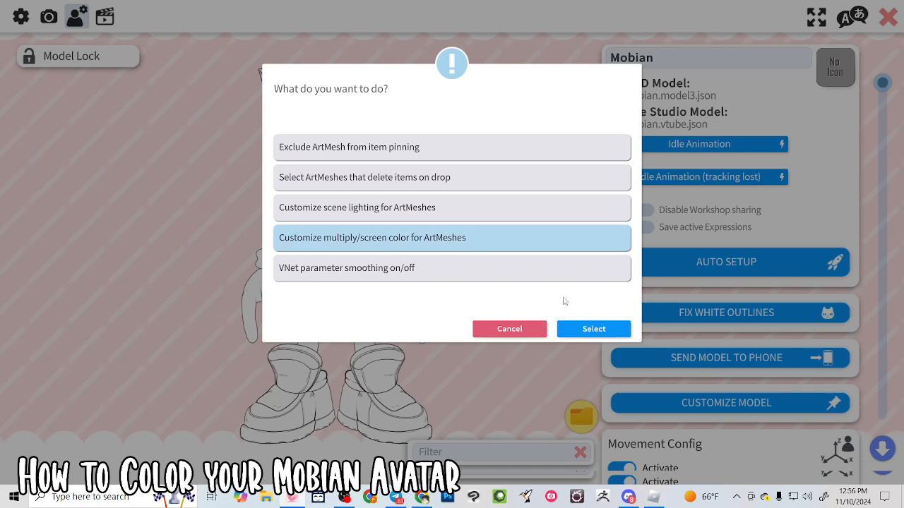
left_click(586, 330)
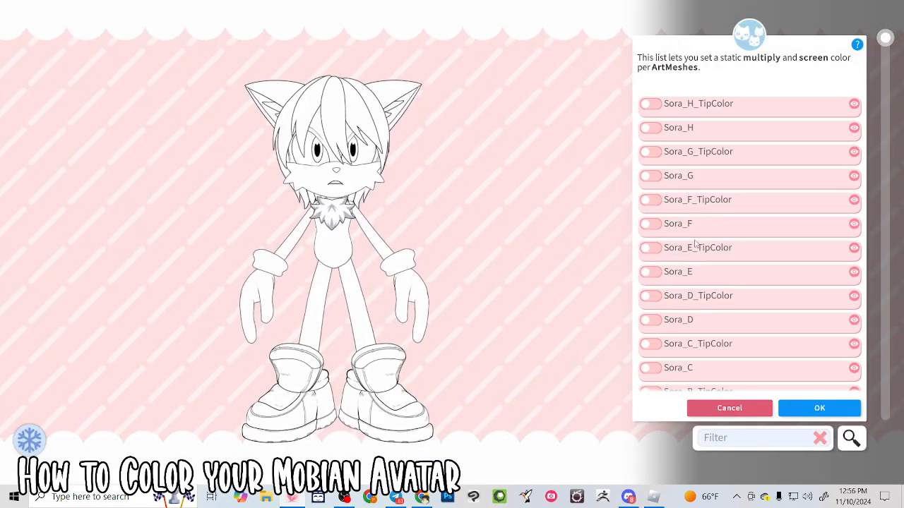
Step: Set the multiply color of the middle bang, Str8_MidBang, to yellow #FFE75E and accept its black screen color
left_click_drag(884, 39, 874, 422)
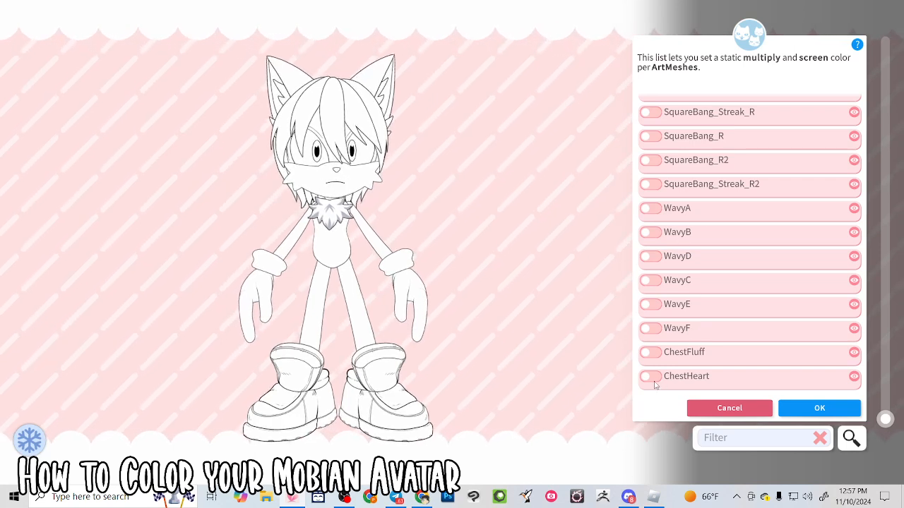
scroll(671, 148, "up", 2)
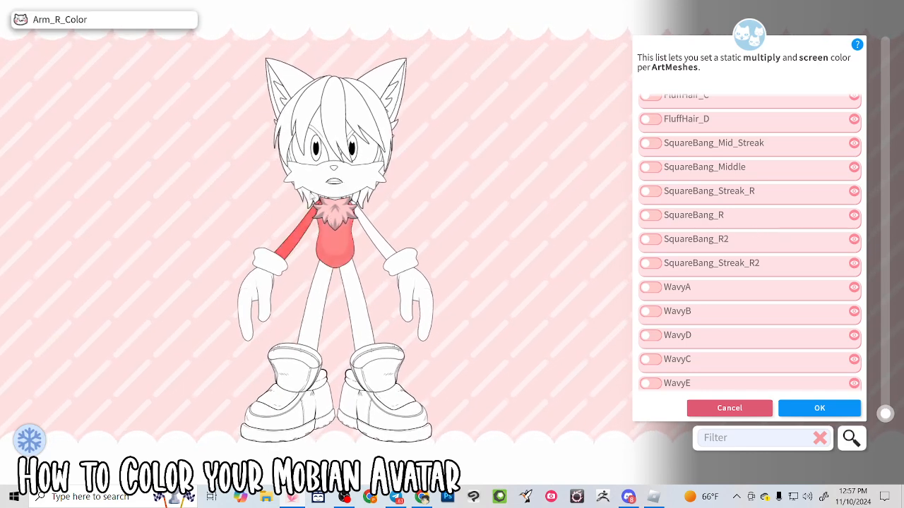
scroll(800, 270, "up", 10)
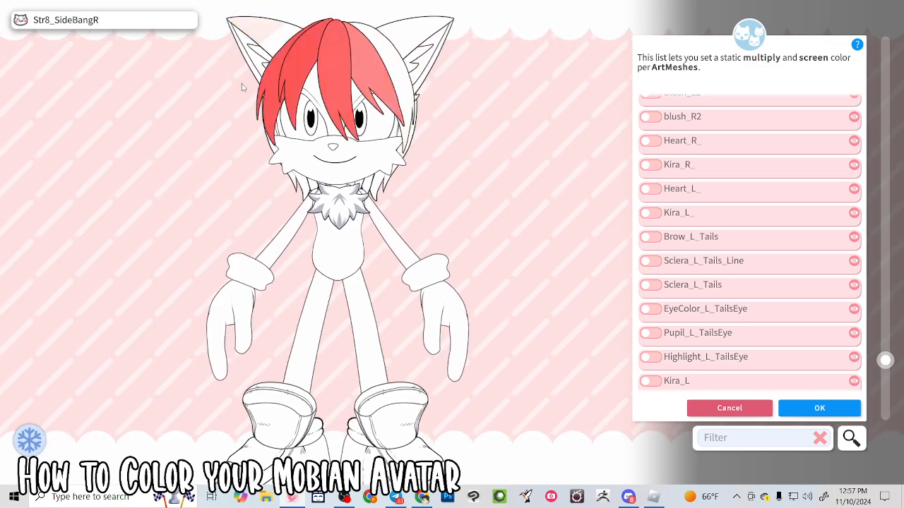
left_click(339, 88)
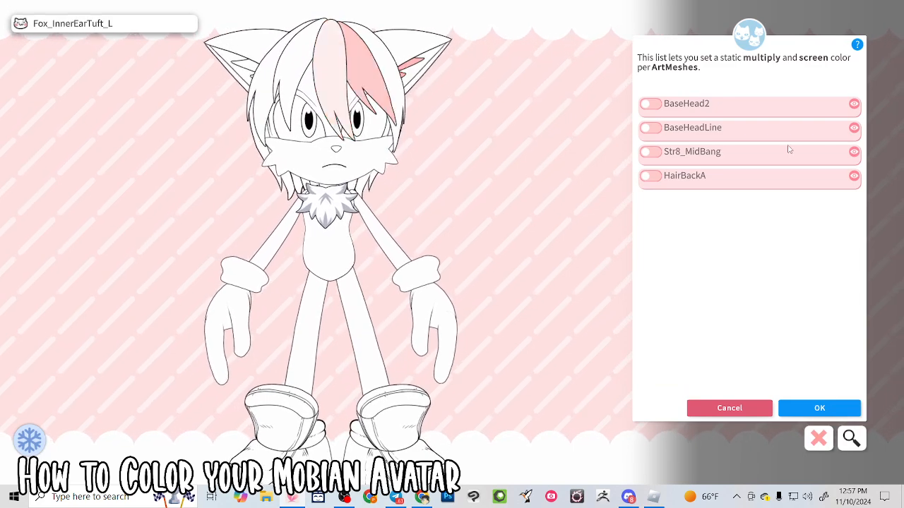
left_click(649, 153)
left_click_drag(776, 198, 813, 153)
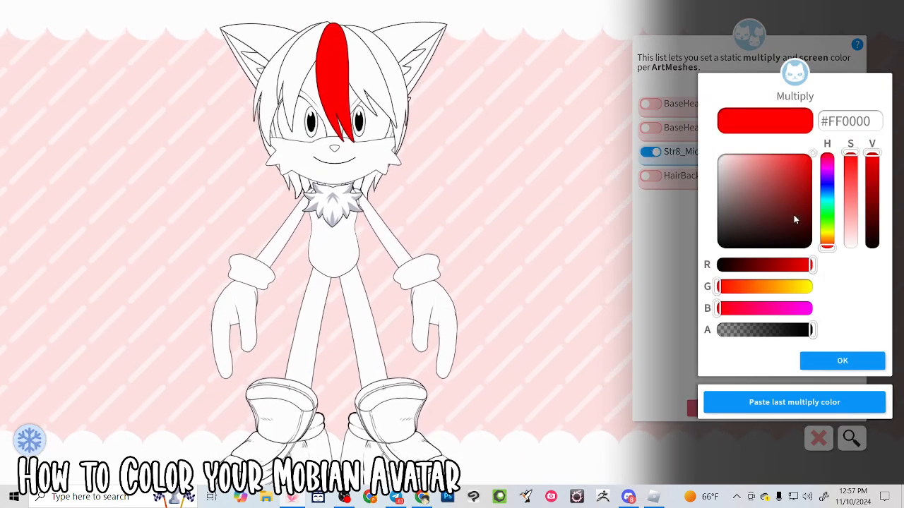
left_click(827, 240)
left_click_drag(829, 241, 828, 235)
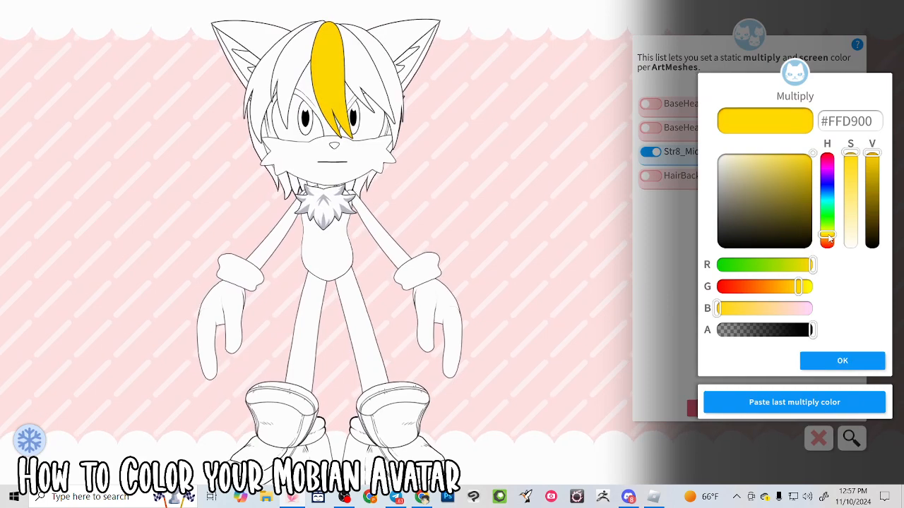
left_click_drag(849, 180, 845, 191)
left_click(840, 363)
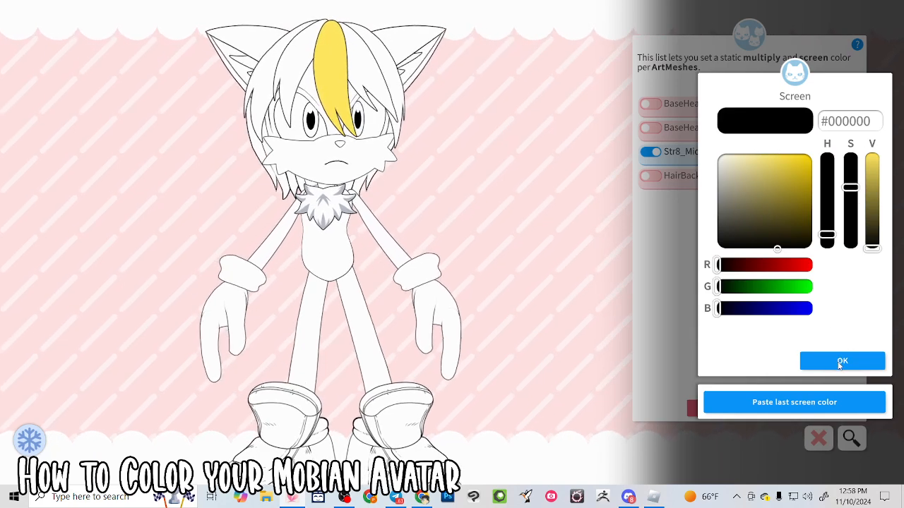
left_click(838, 365)
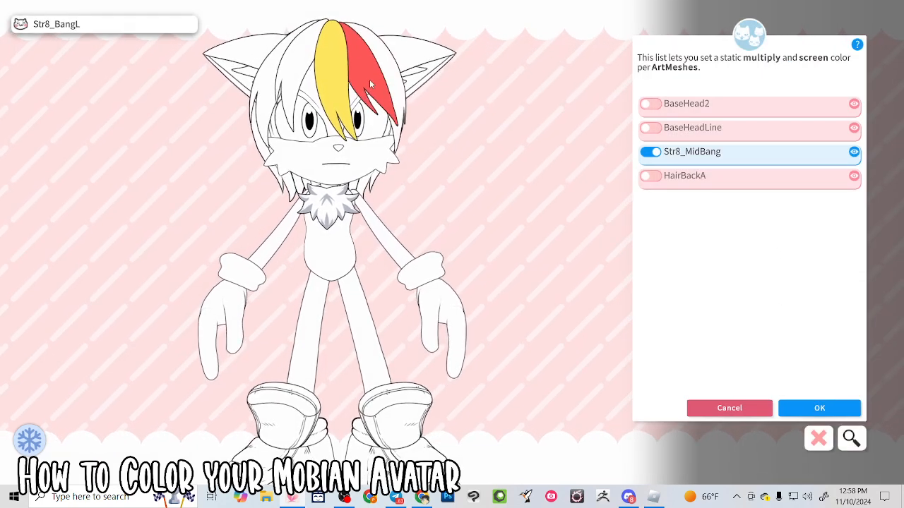
Step: Paste the last multiply color onto the Str8_BangL ArtMesh and accept its default screen color
left_click(369, 80)
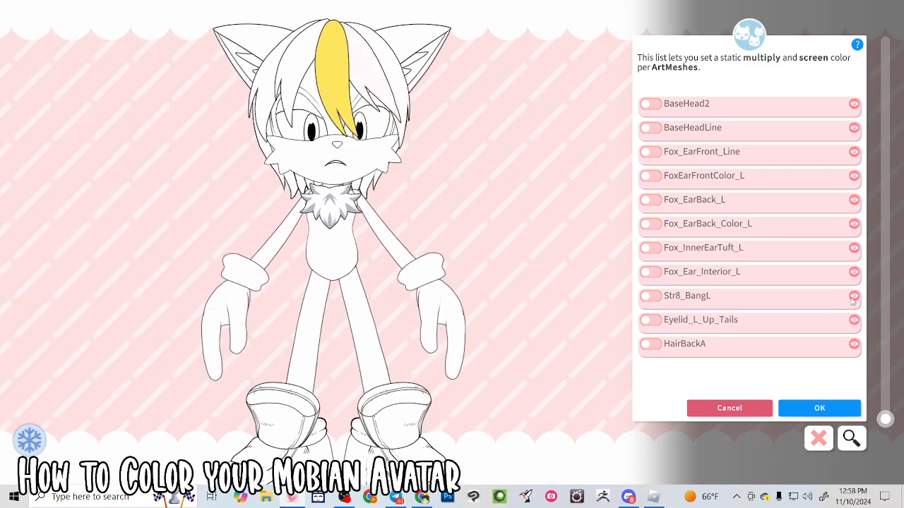
left_click(650, 295)
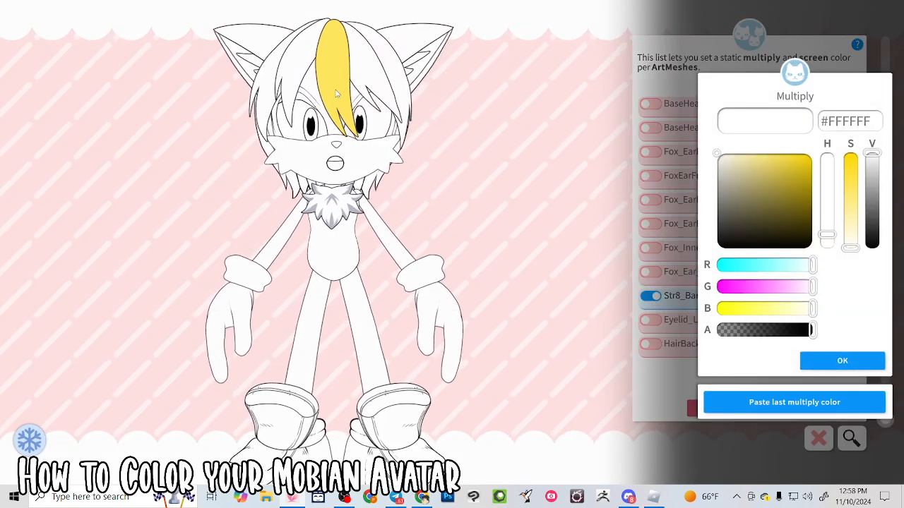
left_click(780, 403)
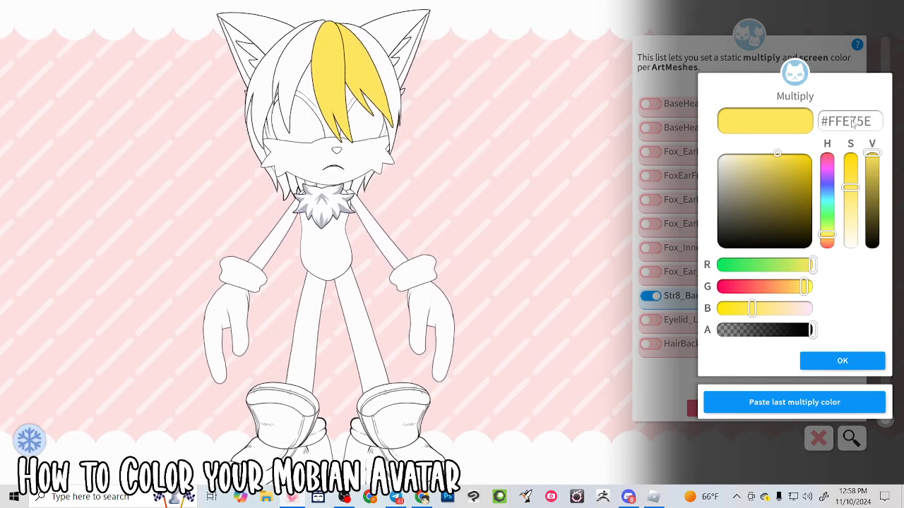
left_click(831, 364)
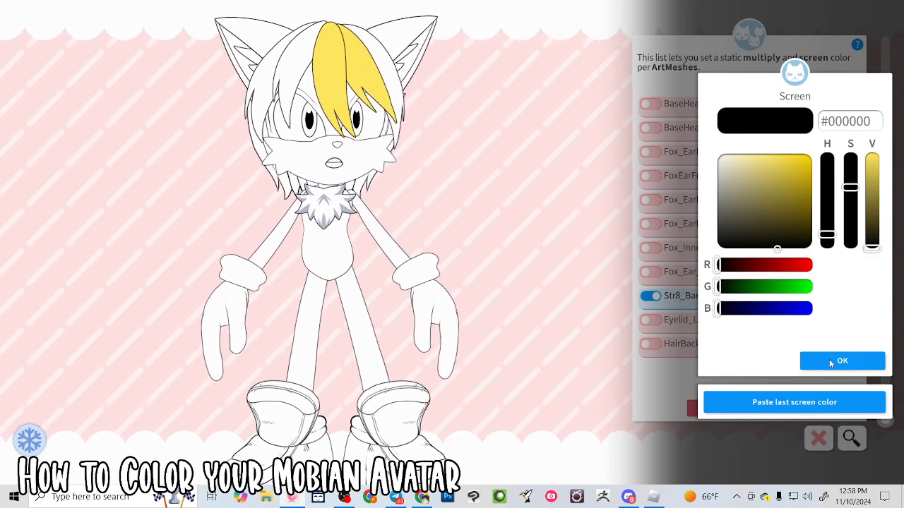
left_click(831, 364)
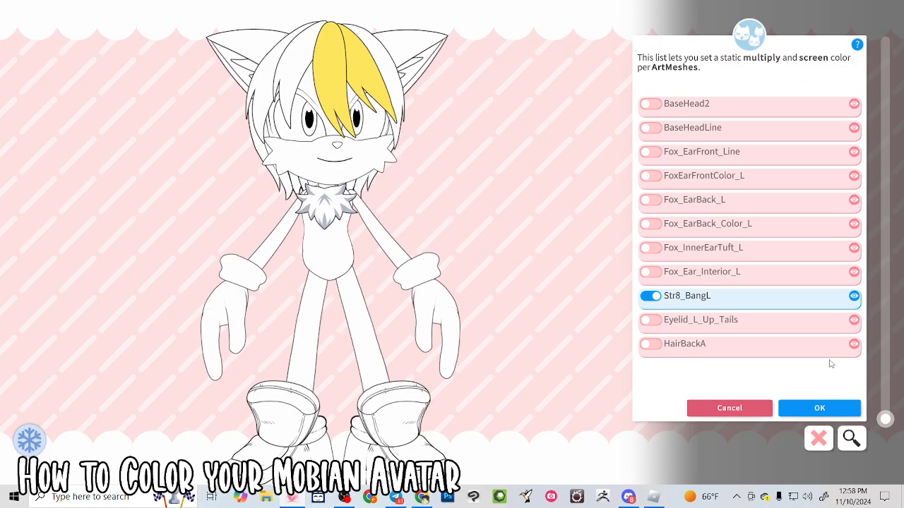
Step: Apply the copied yellow multiply color and the last screen color to the Str8_SideBangL ArtMesh
left_click(394, 78)
left_click(650, 271)
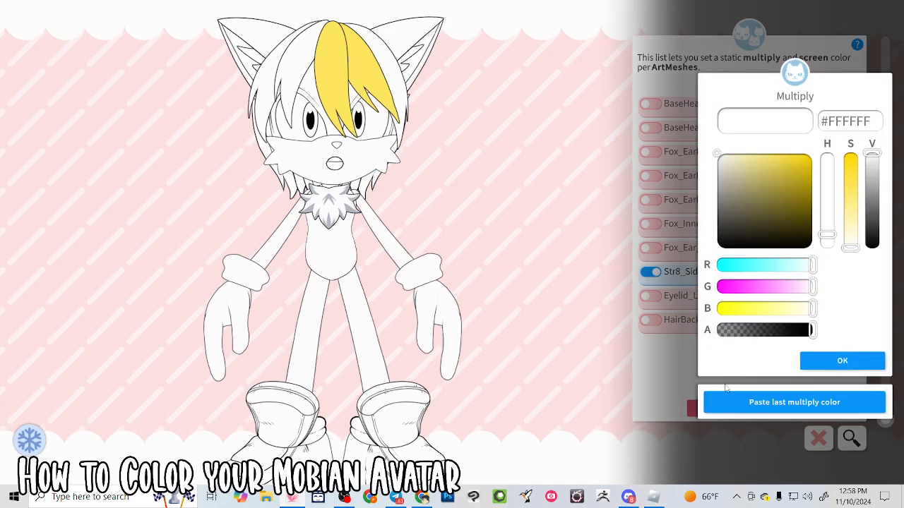
left_click(798, 402)
left_click(842, 360)
left_click(798, 402)
left_click(842, 360)
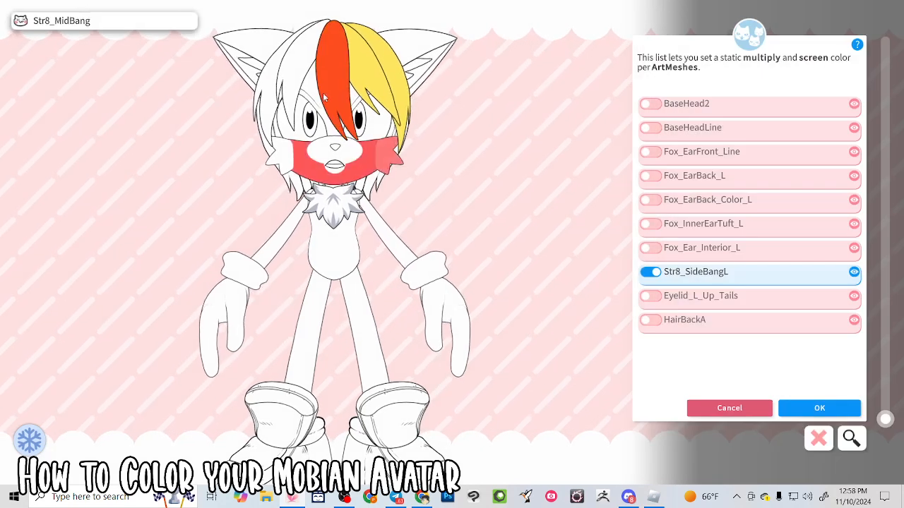
Step: Apply the copied yellow multiply color and the last screen color to the Str8_BangR ArtMesh
left_click(299, 63)
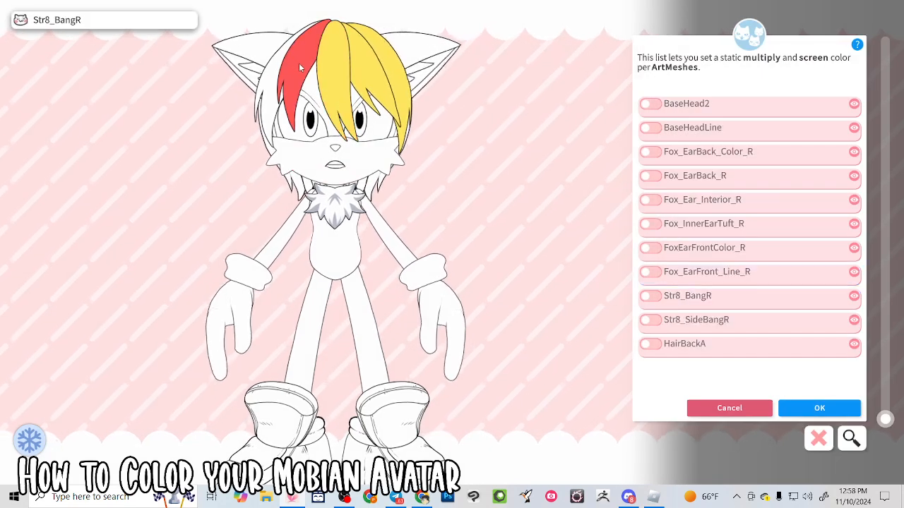
left_click(650, 296)
left_click(799, 402)
left_click(842, 360)
left_click(798, 402)
left_click(842, 360)
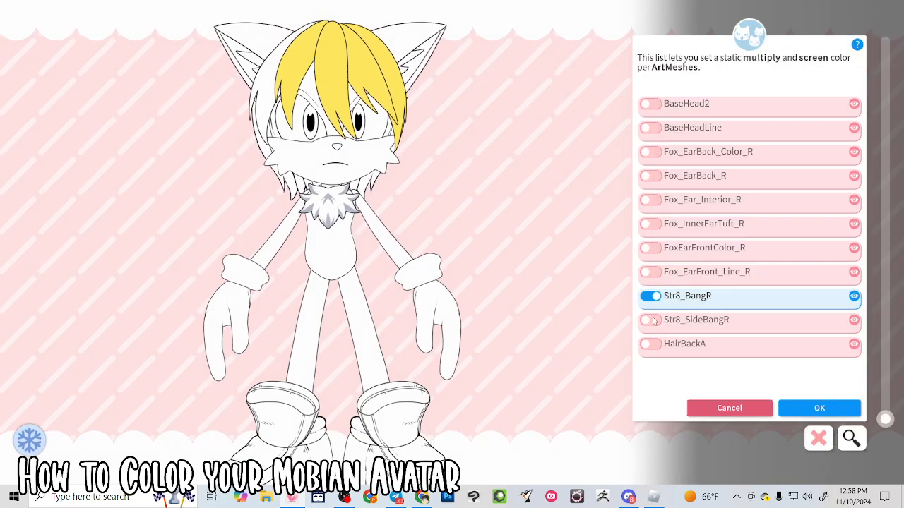
Step: Apply the copied yellow multiply color and the last screen color to the Str8_SideBangR ArtMesh
left_click(649, 319)
left_click(799, 401)
left_click(842, 360)
left_click(798, 402)
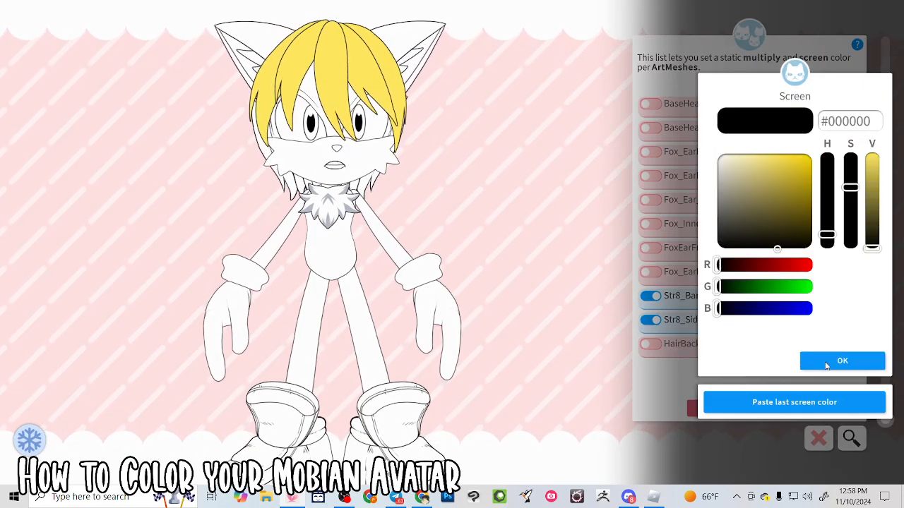
left_click(826, 363)
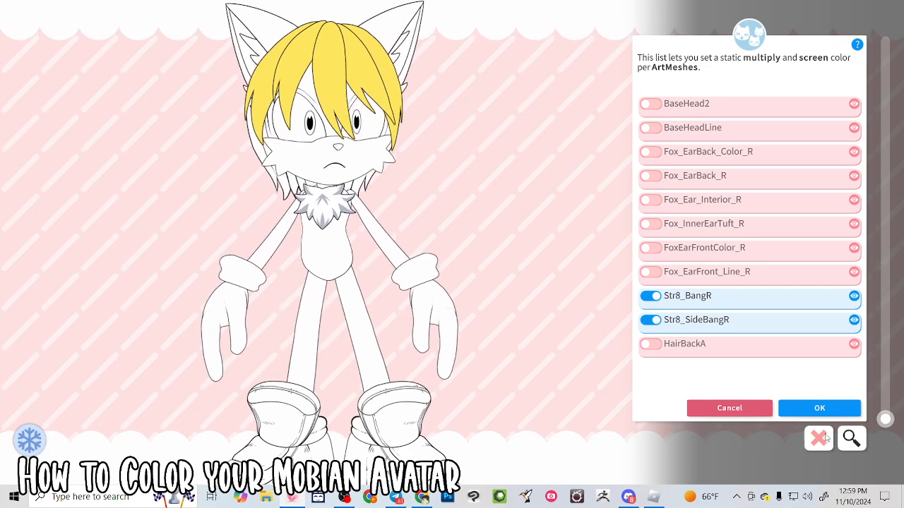
Step: Filter the full ArtMesh list by "str8" and by "hairback", and paste the last multiply color onto HairBackA
left_click(505, 260)
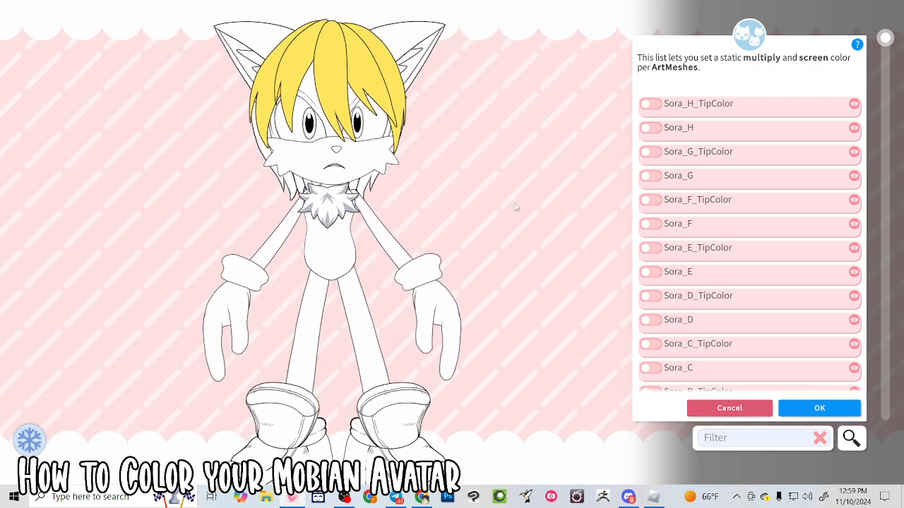
type("str8")
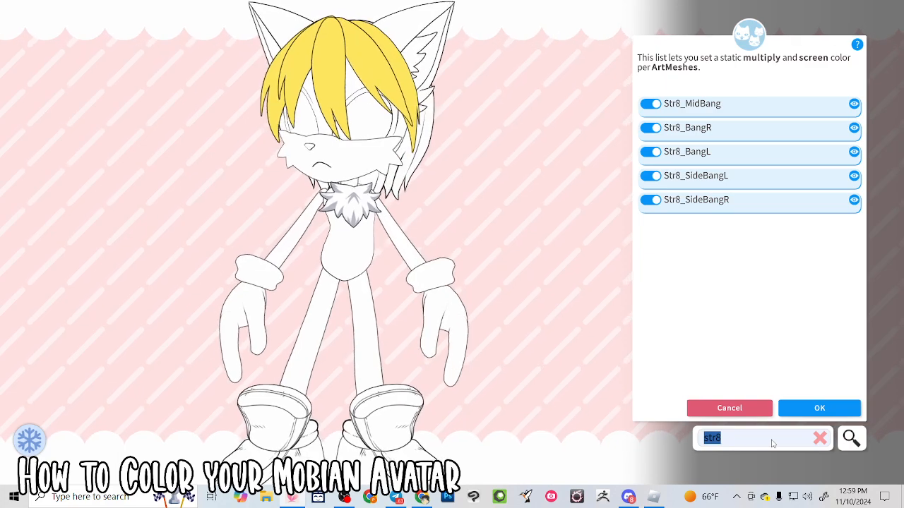
type("hairback")
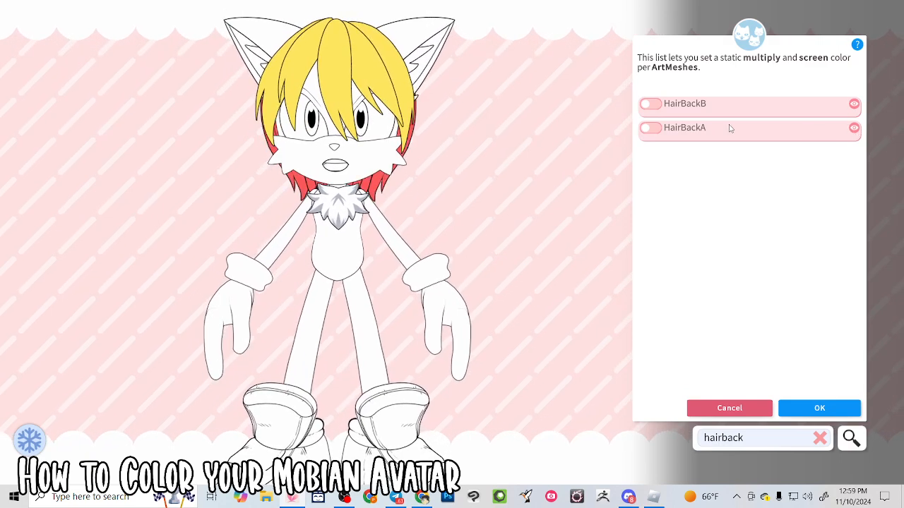
left_click(646, 128)
left_click(740, 405)
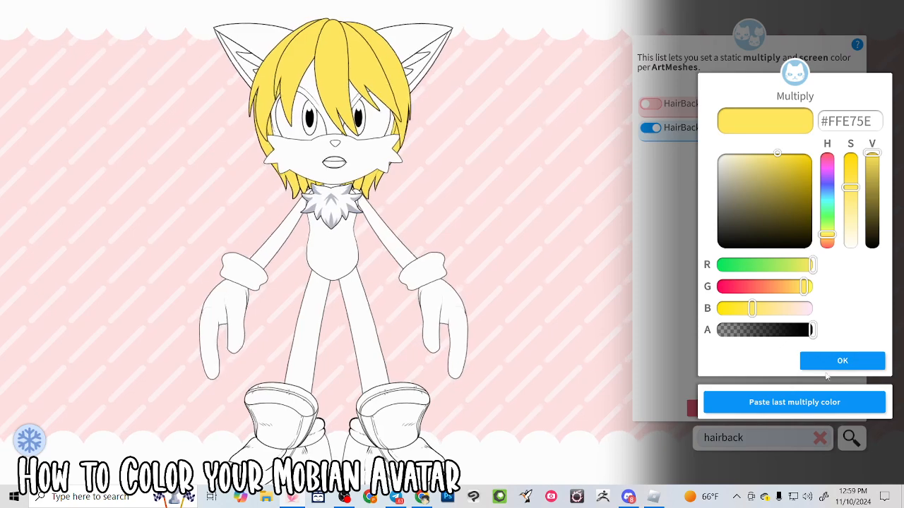
left_click(825, 363)
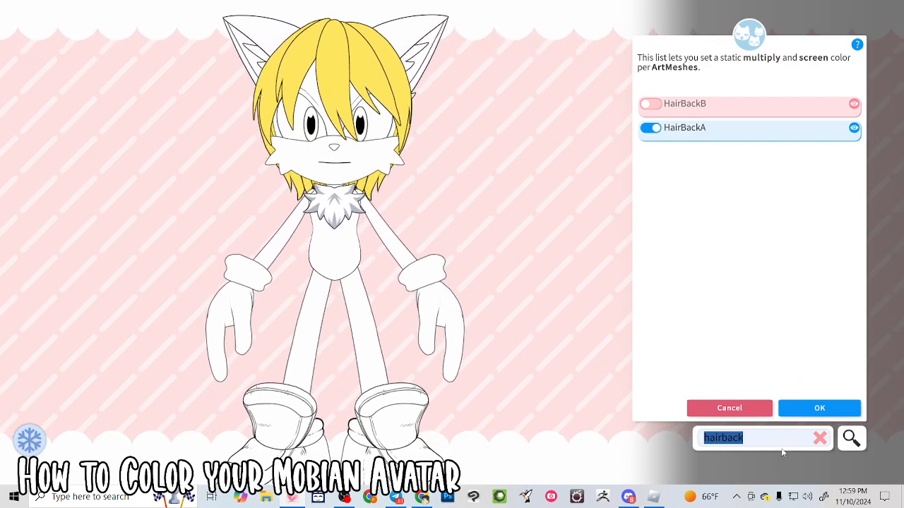
Step: Filter the ArtMesh list by "ear" and set the multiply color of FoxEarFrontColor_L to orange #FFB254, keeping the default screen color
type("ear")
scroll(783, 295, "down", 15)
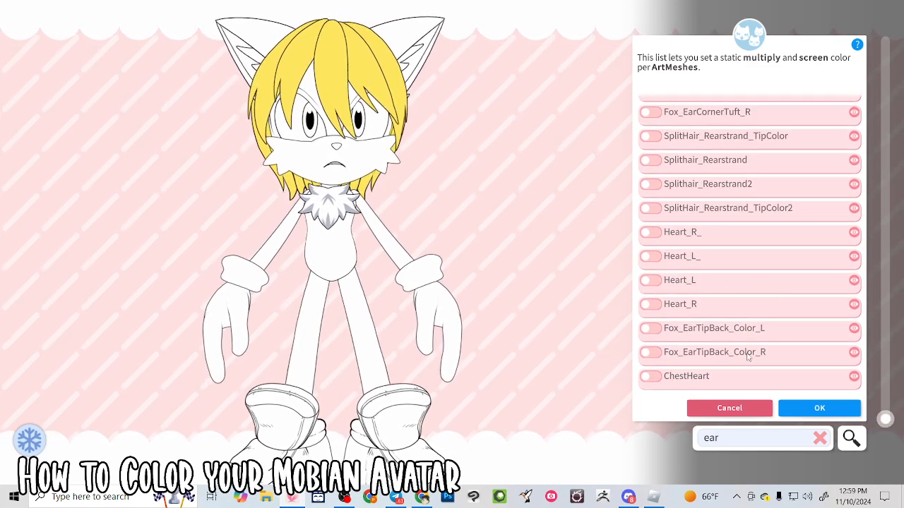
scroll(748, 356, "up", 15)
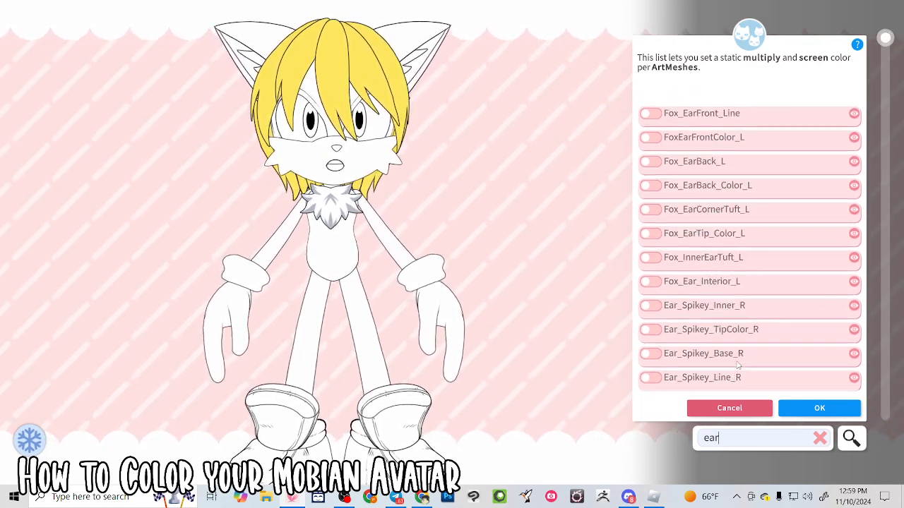
scroll(737, 363, "down", 1)
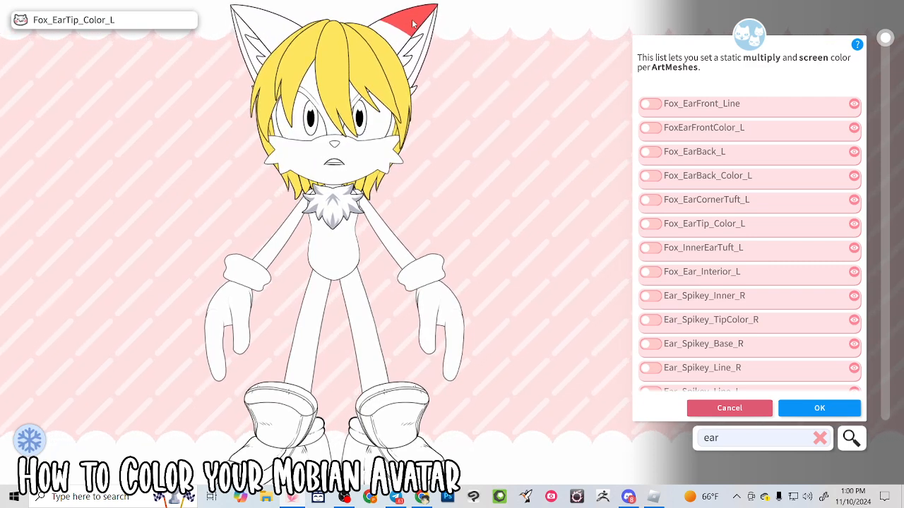
left_click(683, 133)
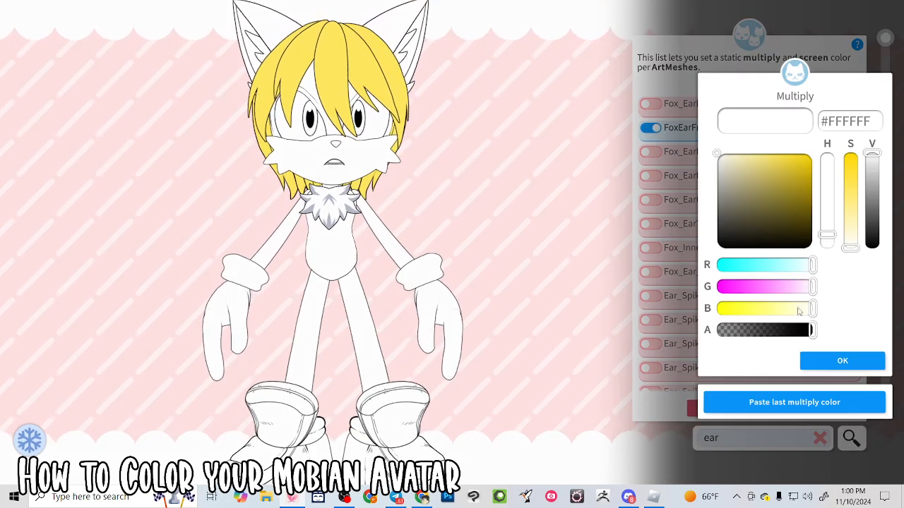
left_click_drag(754, 288, 766, 292)
left_click_drag(828, 236, 829, 246)
left_click(848, 183)
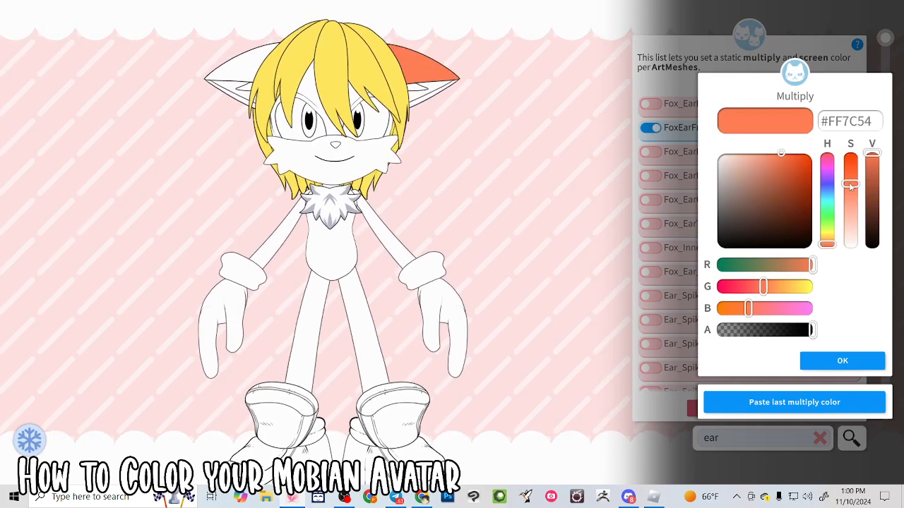
left_click_drag(771, 285, 785, 290)
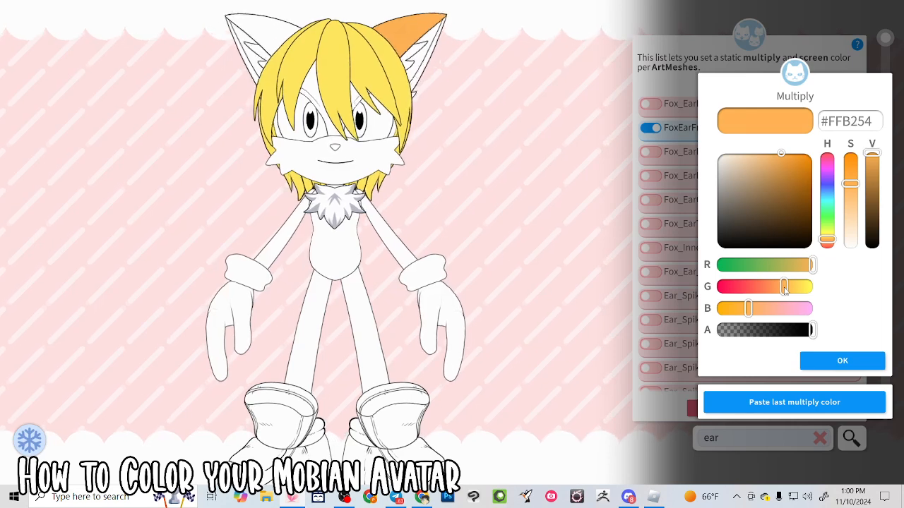
left_click(836, 361)
left_click(834, 359)
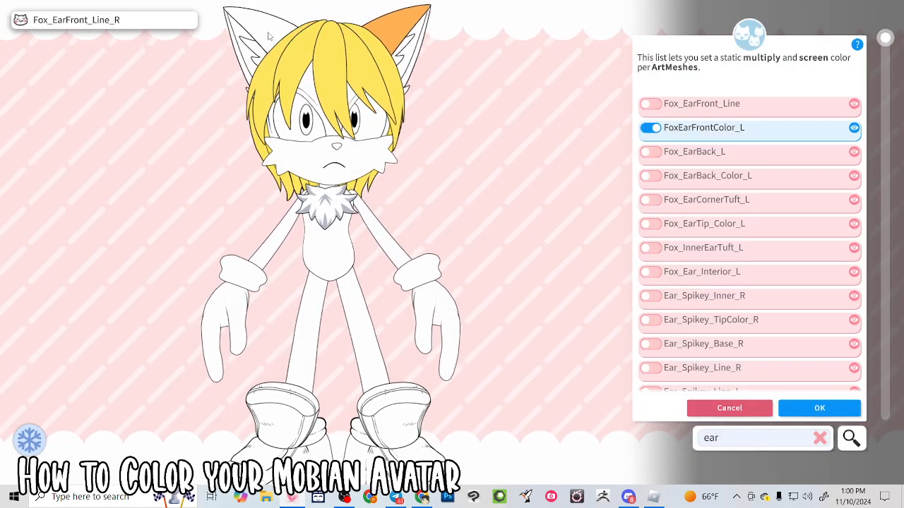
Step: Pick the avatar's other ear and paste the last multiply color onto FoxEarFrontColor_R, accepting its screen color
left_click(437, 61)
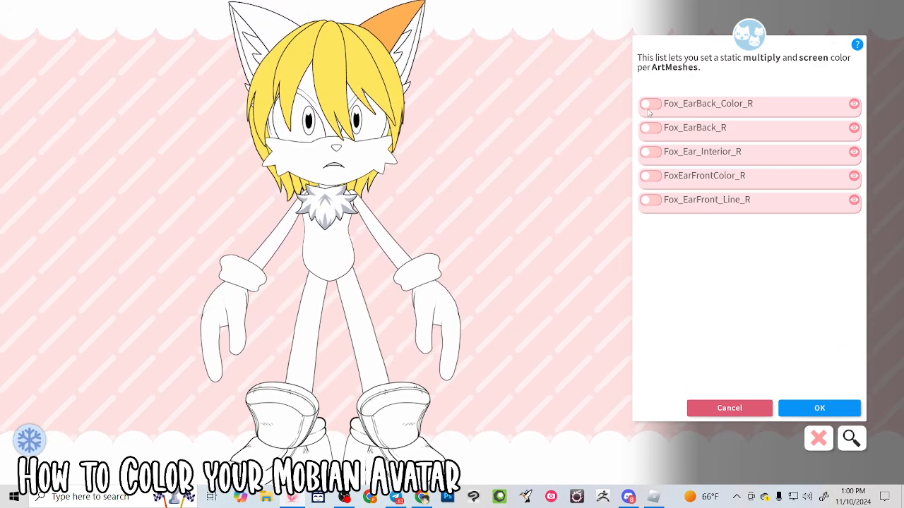
left_click(853, 177)
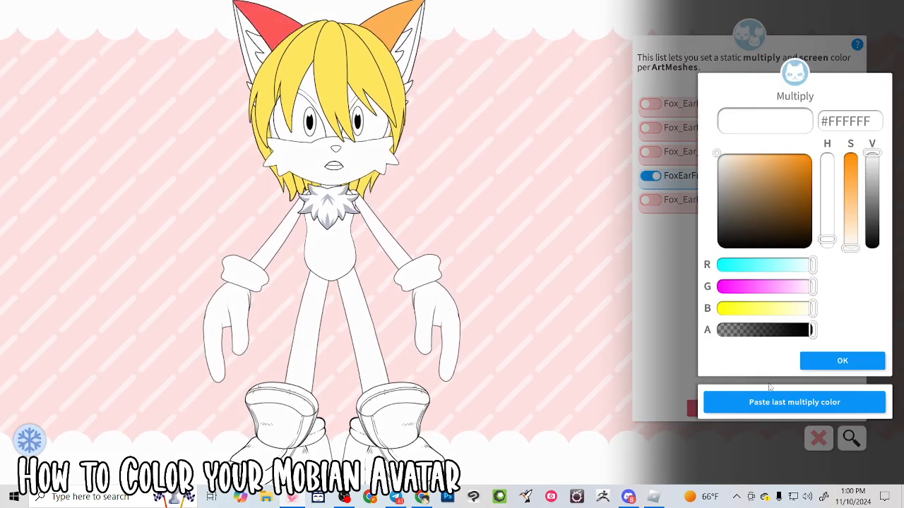
left_click(819, 364)
left_click(829, 356)
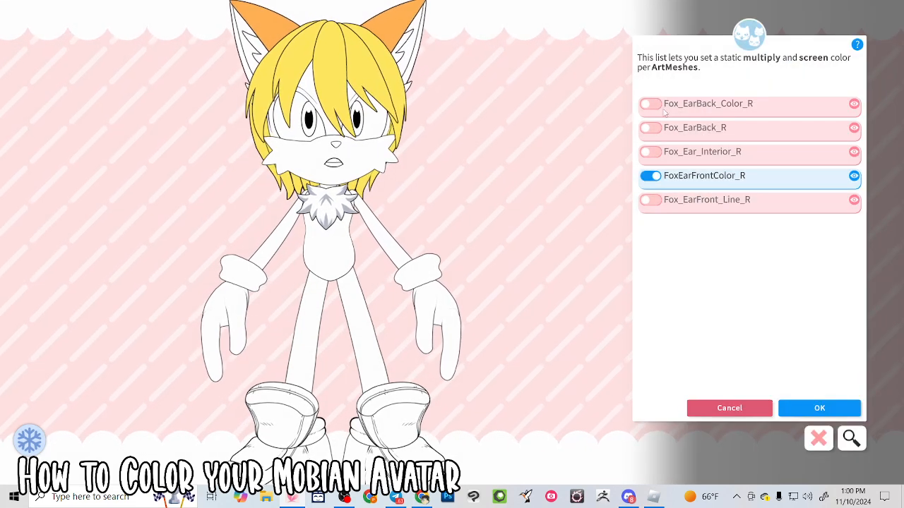
Step: Paste the last multiply color onto Fox_EarBack_Color_R and accept its black screen color #000000
left_click(650, 106)
left_click(765, 403)
left_click(830, 363)
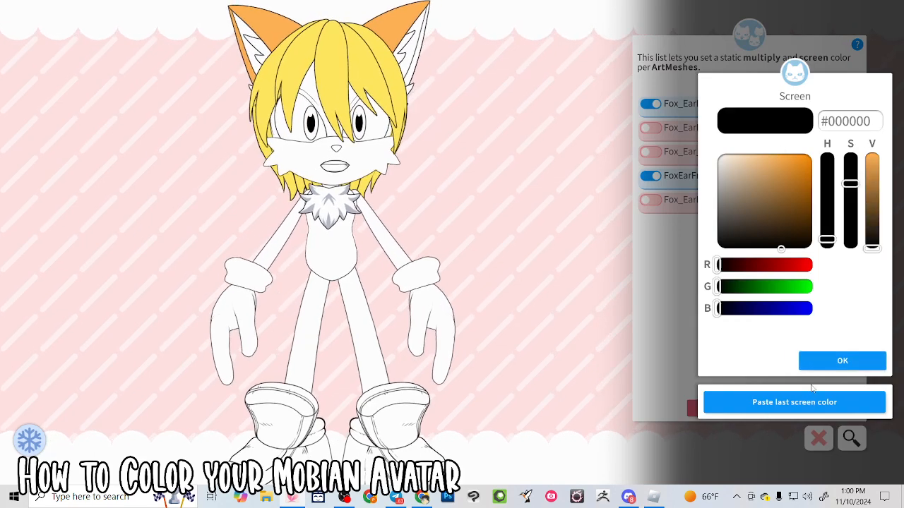
left_click(831, 362)
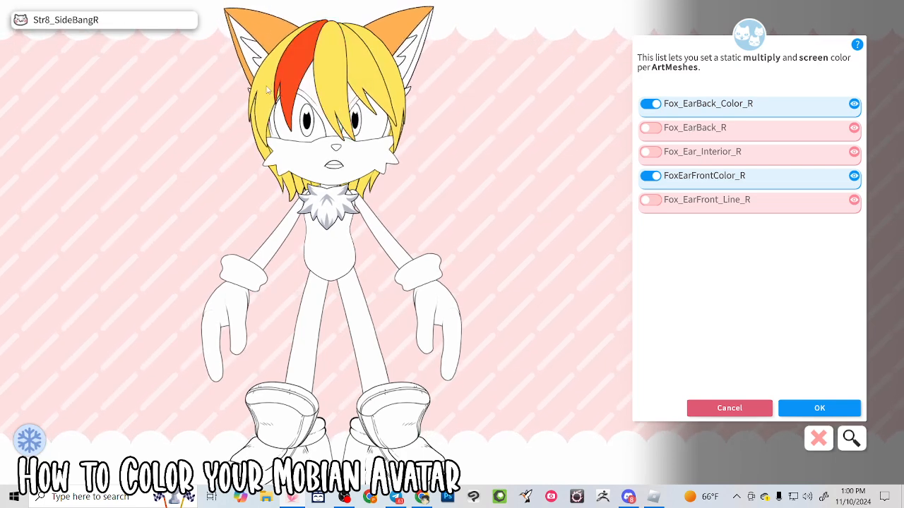
Step: Pick the opposite ear's back on the avatar and paste the orange multiply color #FFB254 onto Fox_EarBack_Color_L
left_click(409, 76)
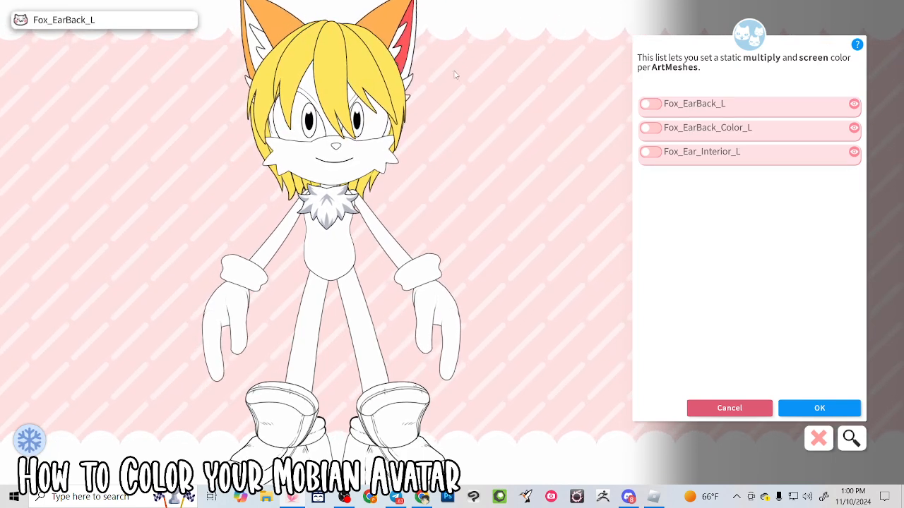
left_click(674, 134)
left_click(793, 400)
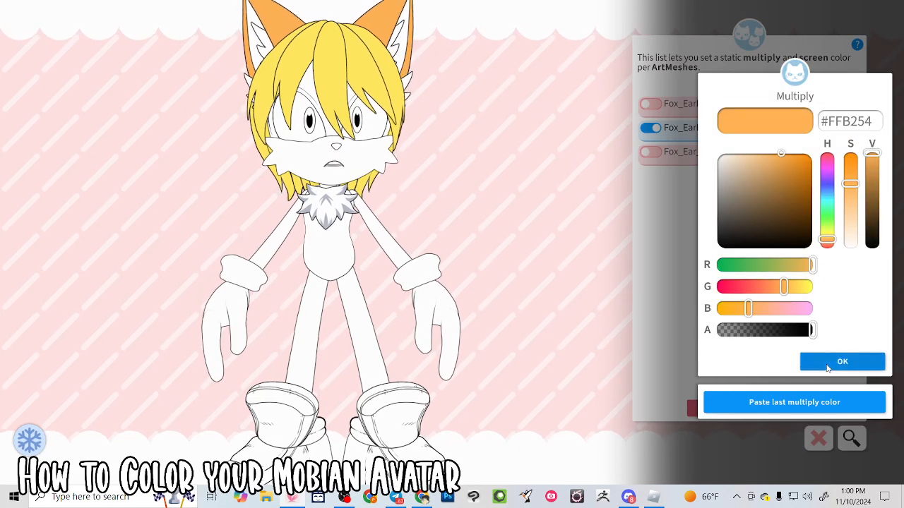
left_click(840, 361)
left_click(831, 365)
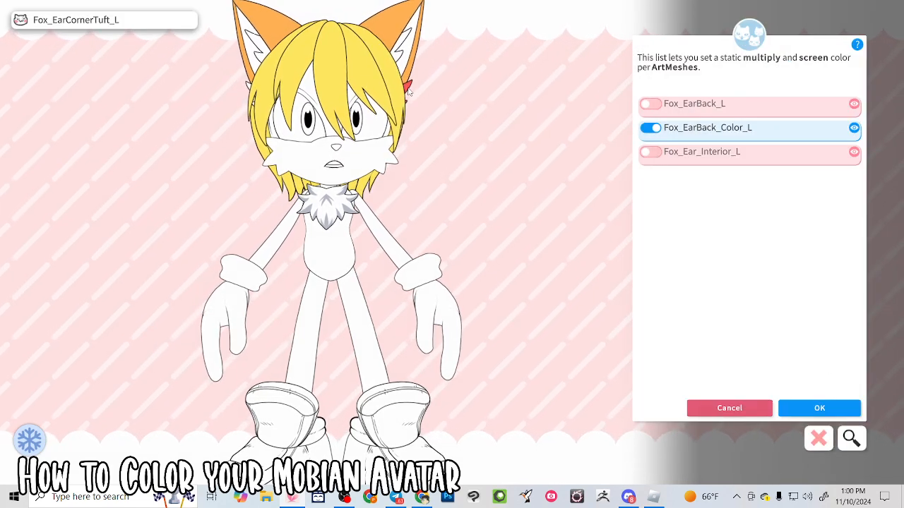
Step: Pick the small tuft at the ear's corner and paste the last multiply color onto Fox_EarCornerTuft_L
left_click(409, 92)
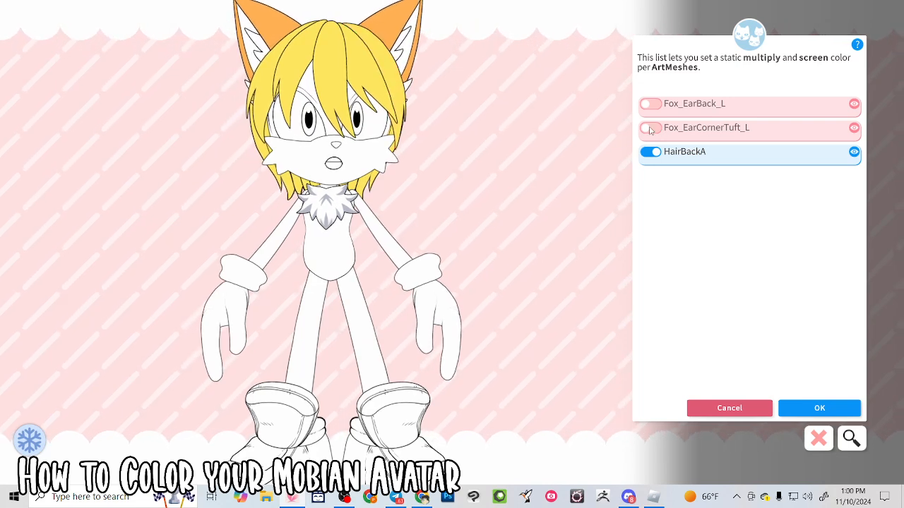
left_click(650, 130)
left_click(795, 401)
left_click(815, 359)
left_click(823, 363)
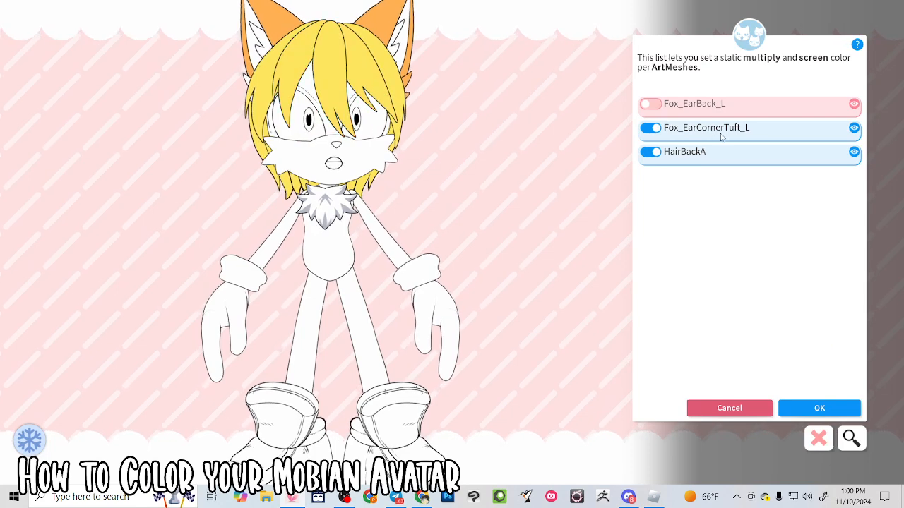
Step: Pick the matching tuft on the other ear and paste the last multiply color onto Fox_EarCornerTuft_R
left_click(248, 84)
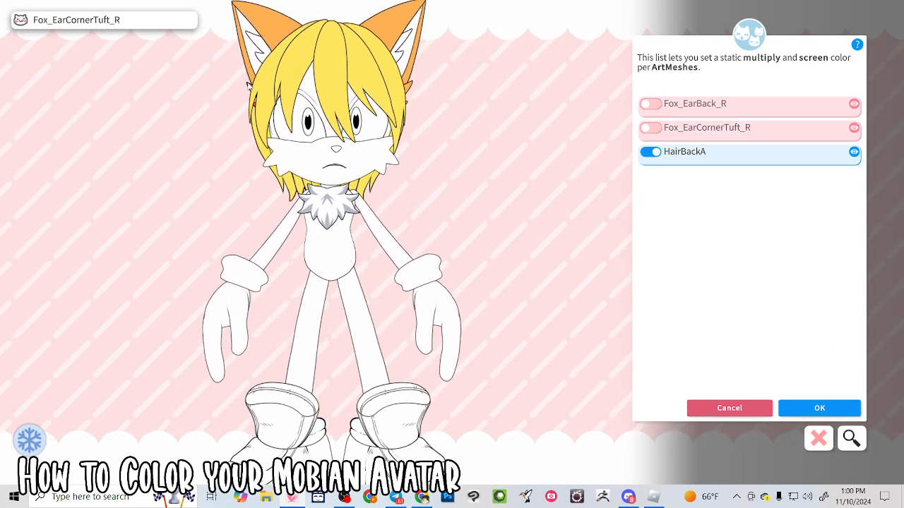
left_click(650, 128)
left_click(803, 400)
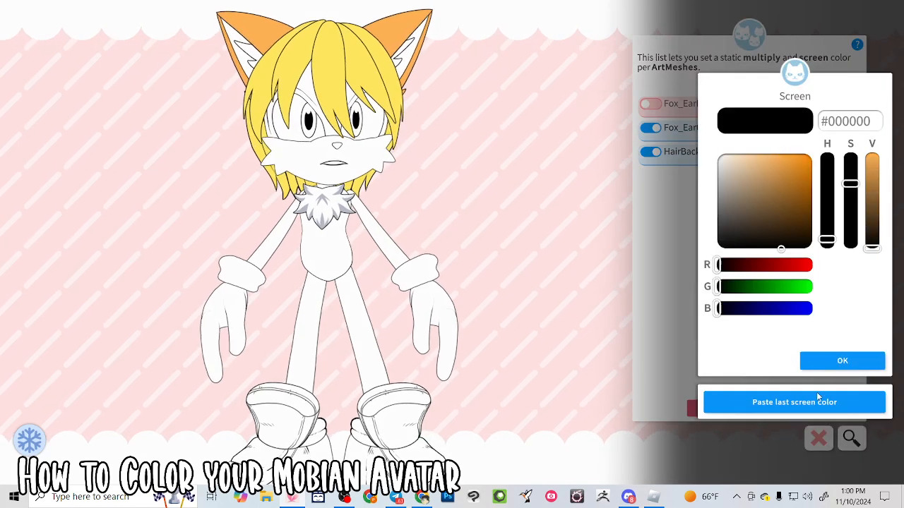
left_click(826, 361)
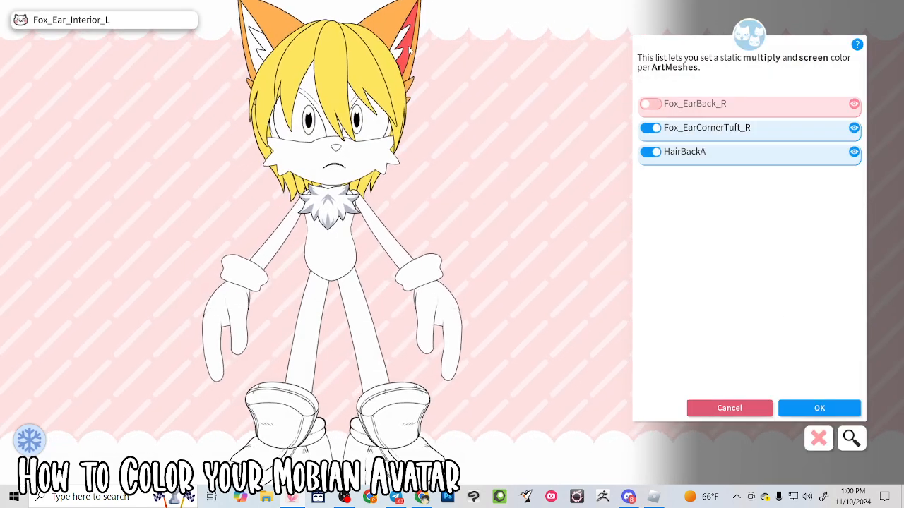
Step: Set the multiply color of the inner ear mesh Fox_Ear_Interior_L to dark orange #CE852D and accept its screen color
left_click(651, 153)
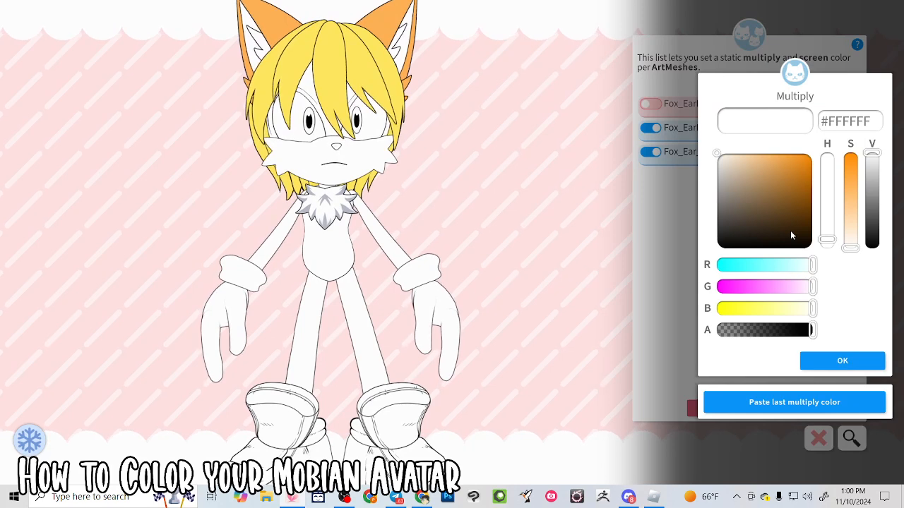
left_click_drag(803, 284, 793, 267)
left_click(783, 268)
left_click(769, 309)
left_click_drag(769, 312, 771, 312)
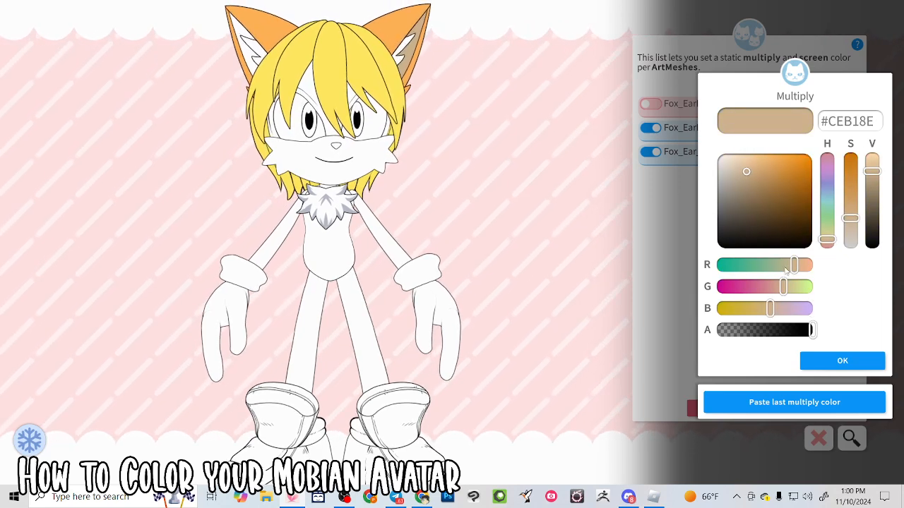
left_click_drag(850, 217, 851, 175)
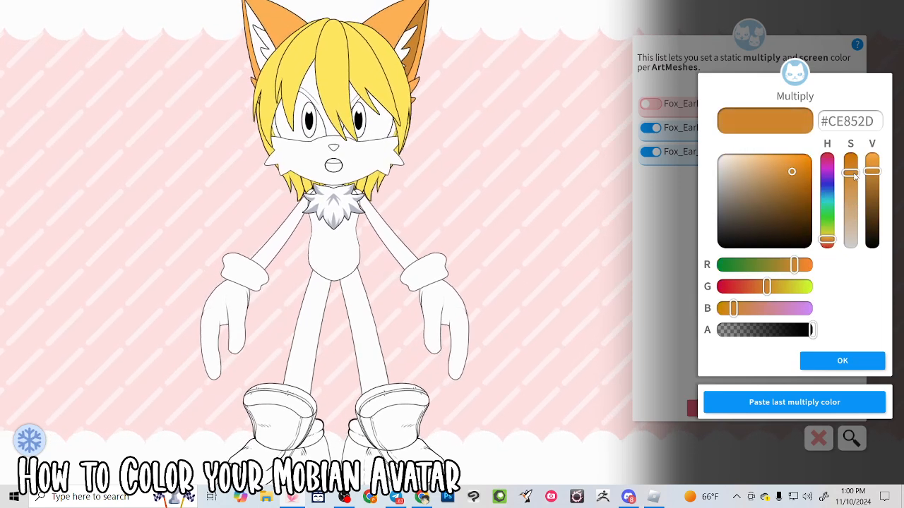
left_click(842, 361)
left_click(858, 362)
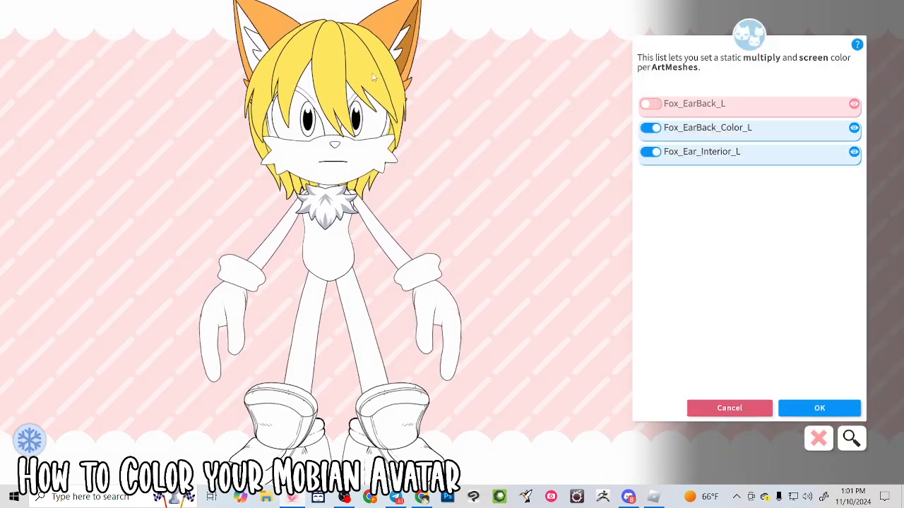
Step: Pick the other ear and paste the dark orange multiply color onto Fox_Ear_Interior_R, keeping its screen color #000000
left_click(265, 13)
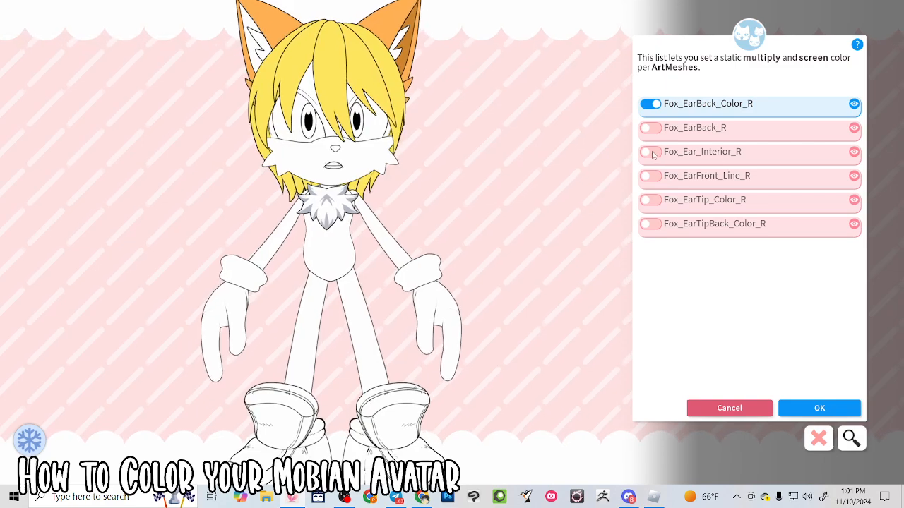
left_click(723, 159)
left_click(753, 401)
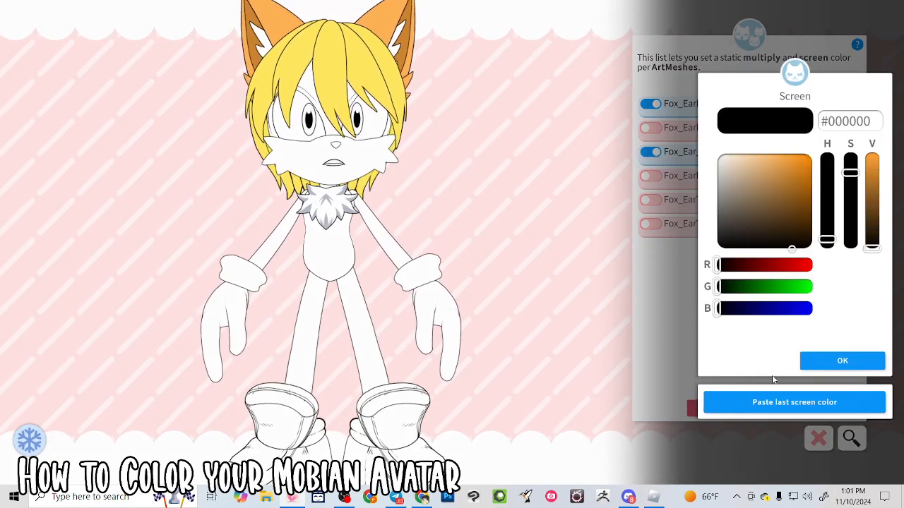
left_click(847, 361)
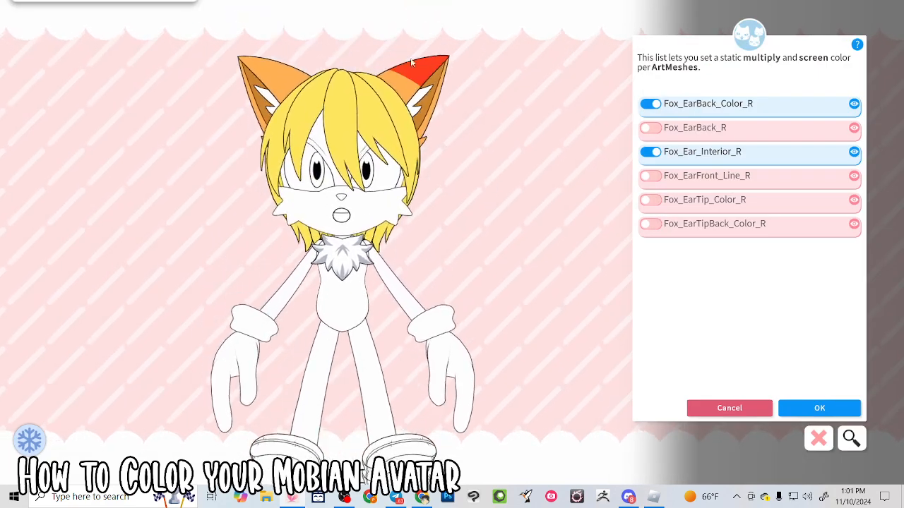
Step: Pick the ear tip on the avatar, try orange on Fox_EarTip_Color_L, and set its multiply color to white #FFFFFF
left_click(417, 76)
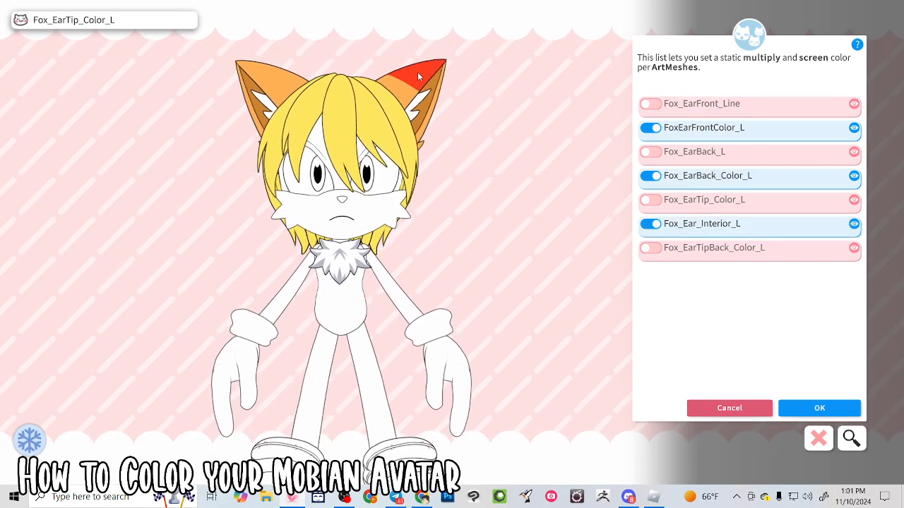
left_click(650, 200)
left_click_drag(748, 236, 829, 140)
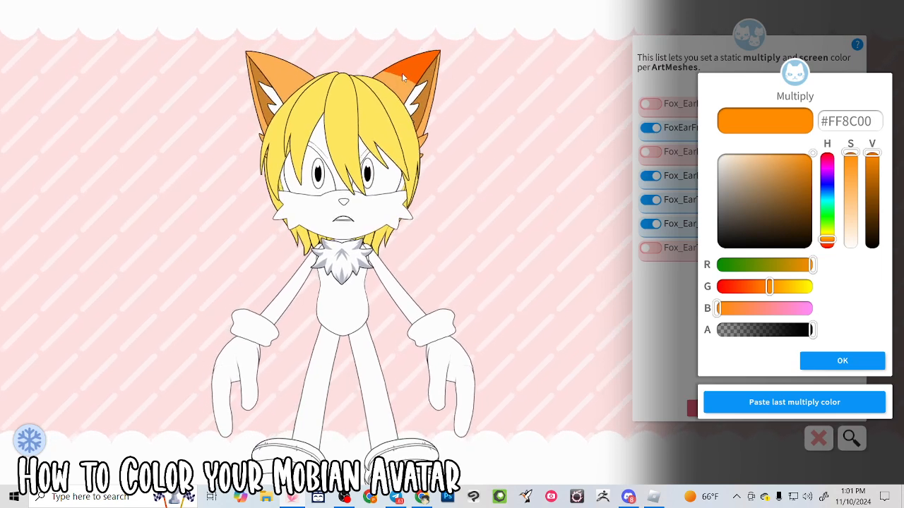
left_click_drag(721, 194, 716, 153)
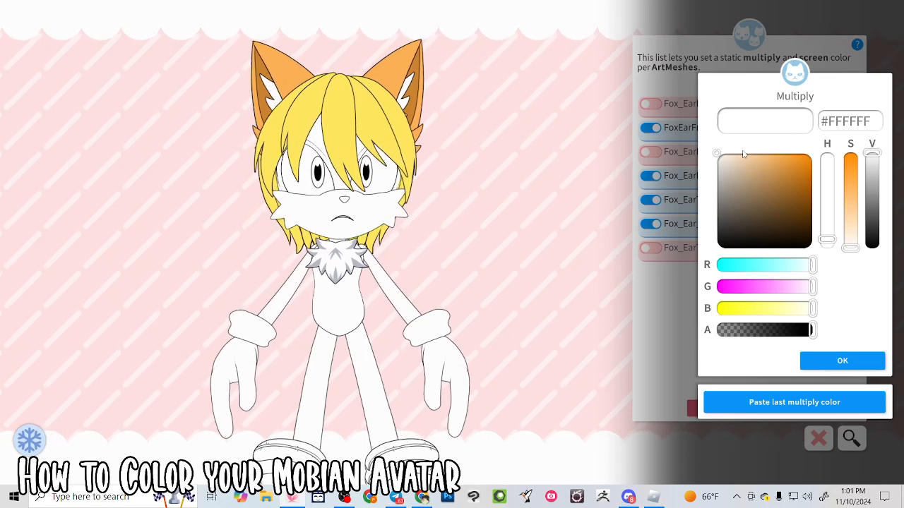
left_click(842, 362)
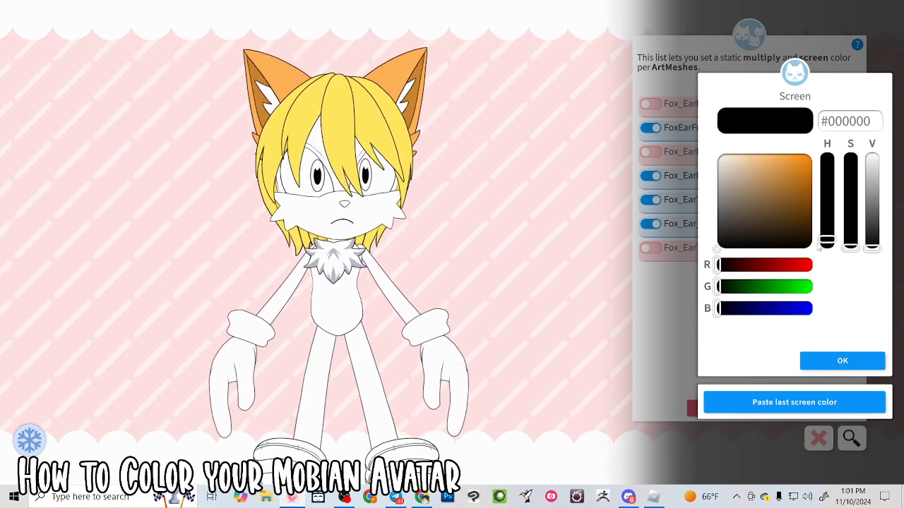
Step: Set the screen color of the ear tip mesh Fox_EarTip_Color_L to white #FFFFFF
left_click_drag(804, 197, 714, 151)
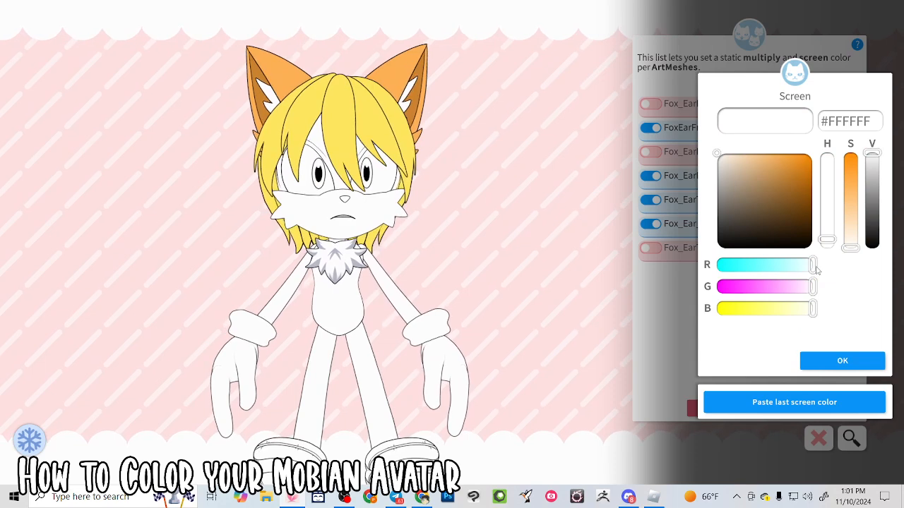
left_click_drag(829, 193, 828, 149)
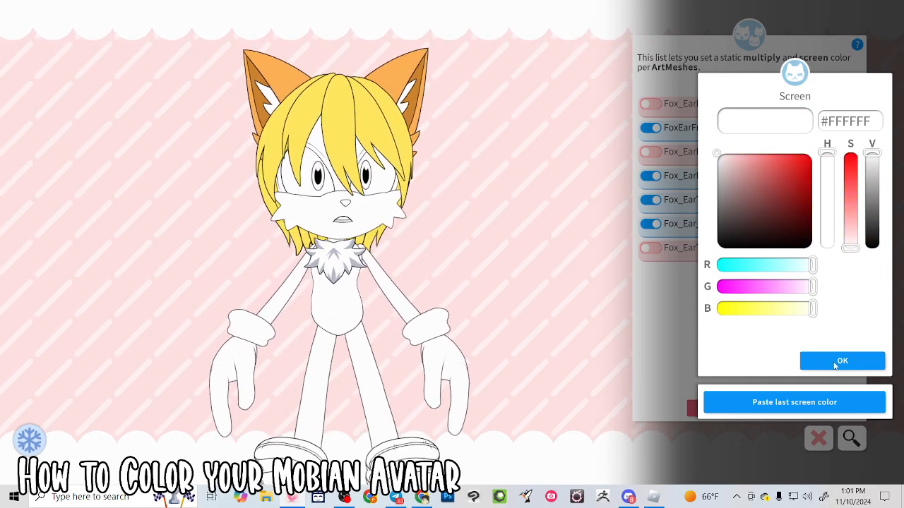
left_click(840, 361)
Step: Try cream #F0DEC9 as the multiply color of the front ear mesh FoxEarFrontColor_L and accept its screen color
left_click(694, 131)
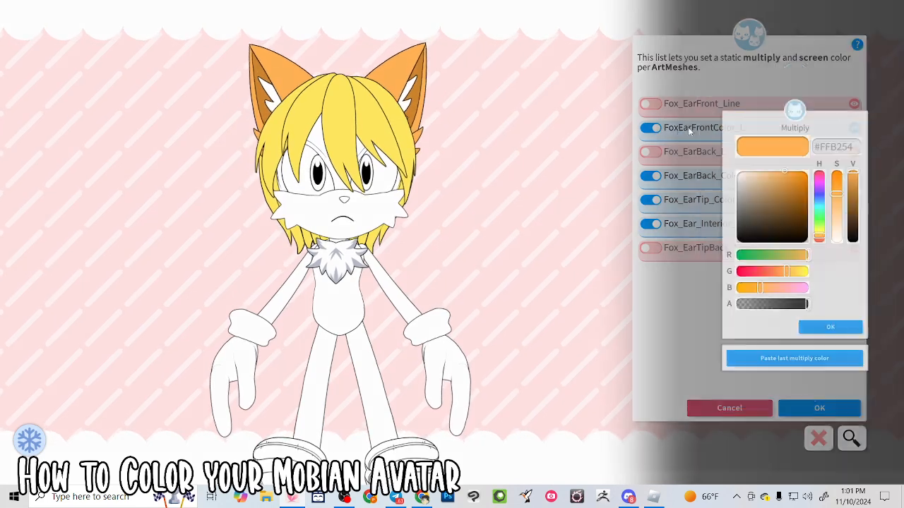
left_click_drag(742, 167, 734, 163)
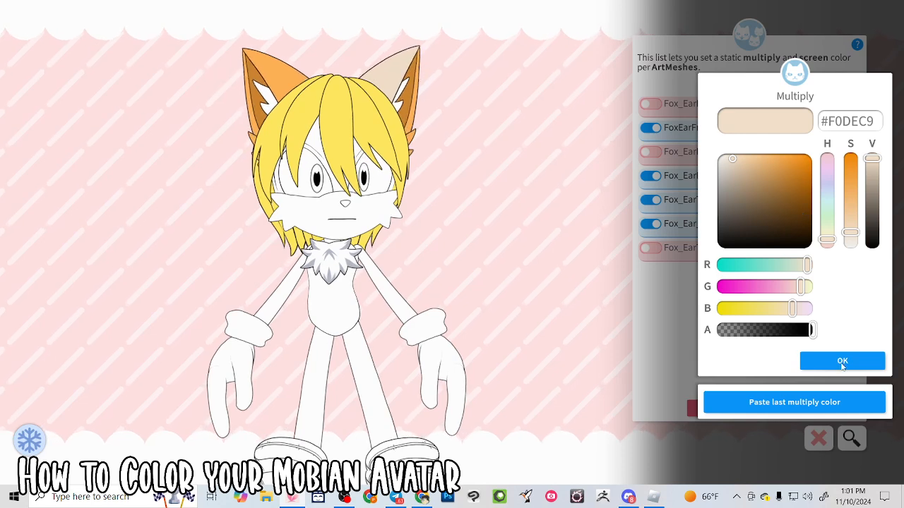
left_click(842, 362)
left_click(840, 360)
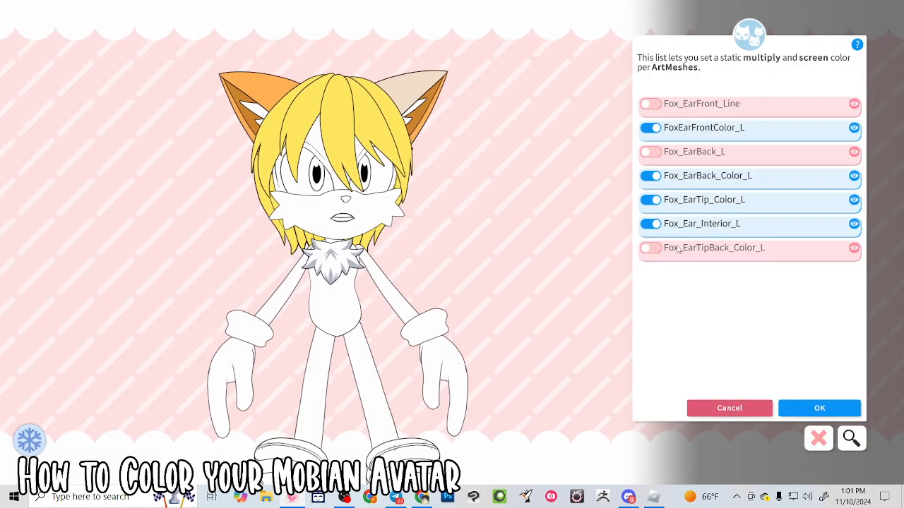
Step: Try orange #EE8300 as the multiply color of the ear tip mesh Fox_EarTip_Color_L and adjust its screen color
left_click(687, 202)
left_click_drag(774, 202, 841, 163)
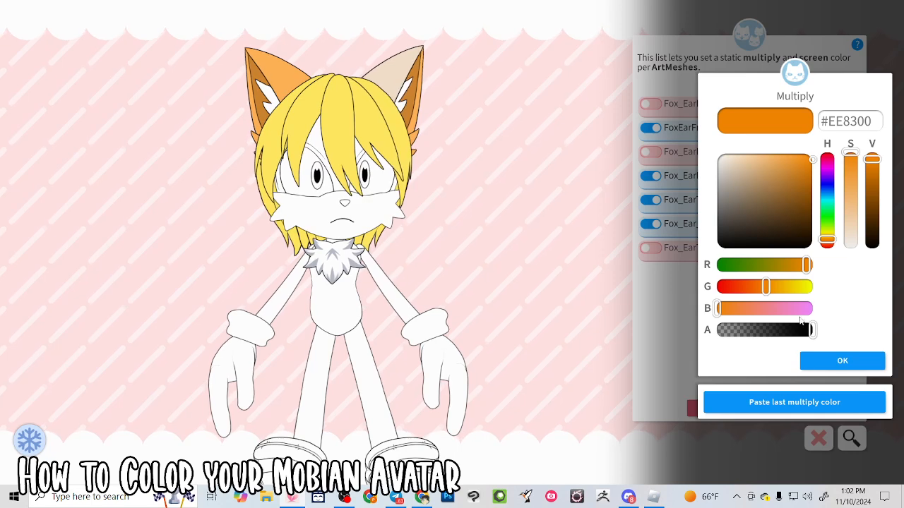
left_click(824, 364)
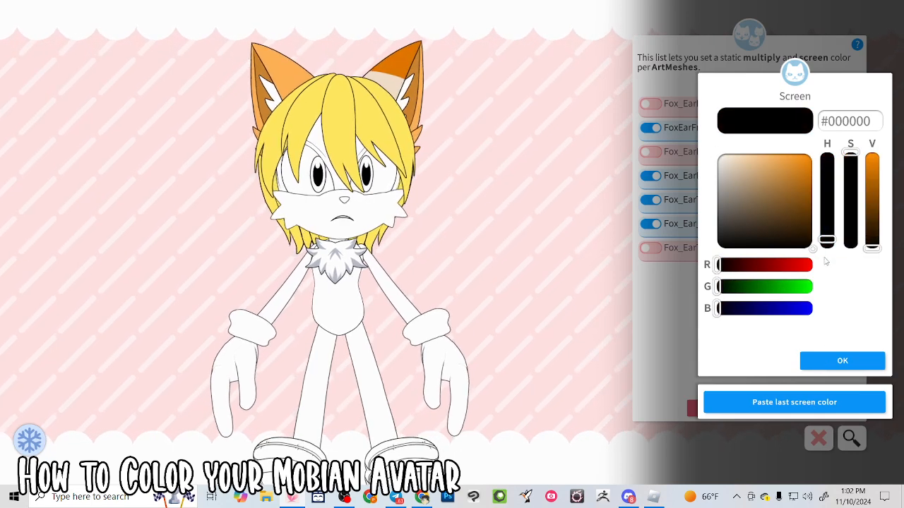
left_click_drag(768, 219, 877, 132)
left_click(828, 366)
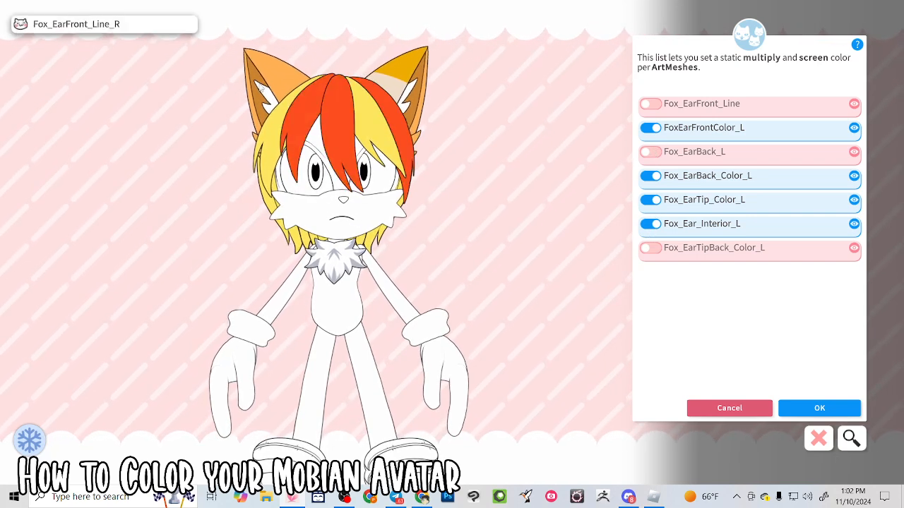
Step: Reuse the orange multiply color #FFB254 of FoxEarFrontColor_R by pasting it onto the opposite ear's FoxEarFrontColor_L, and accept the screen color
left_click(269, 84)
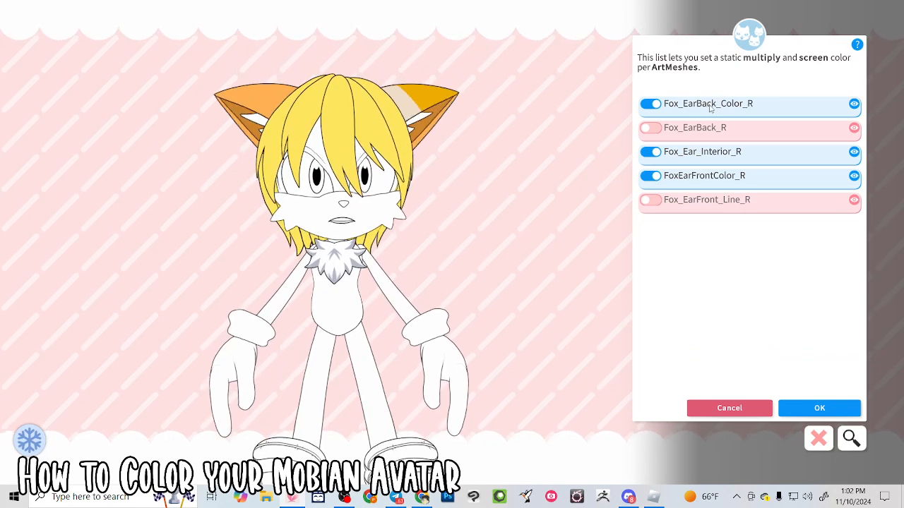
left_click(697, 178)
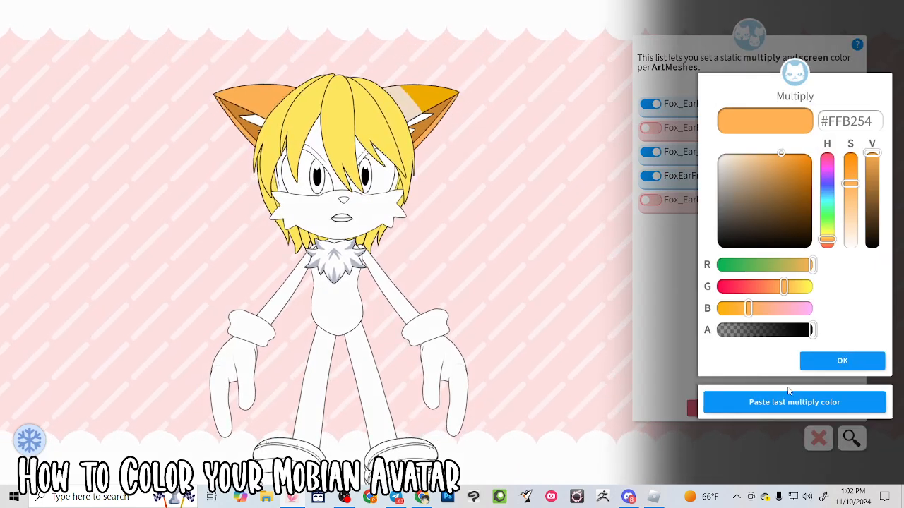
left_click(812, 361)
left_click(811, 361)
left_click(435, 106)
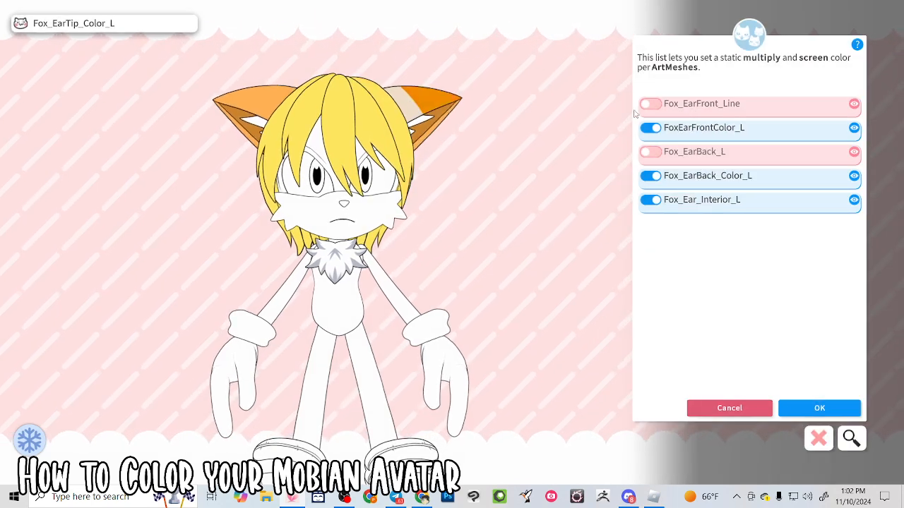
left_click(696, 129)
left_click(779, 398)
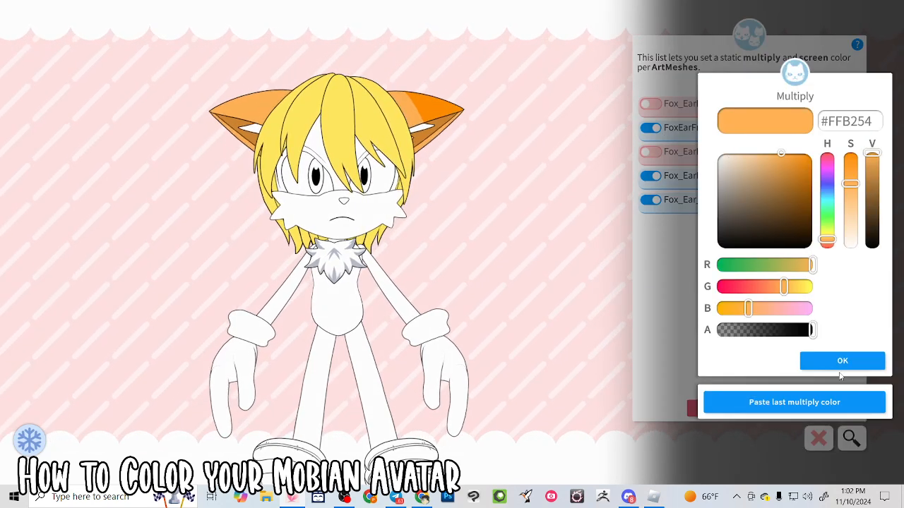
left_click(841, 362)
left_click(841, 362)
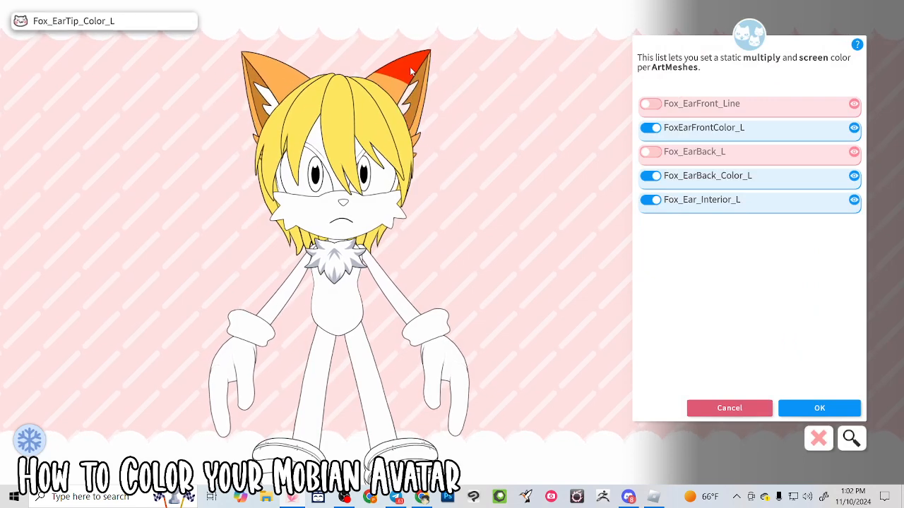
Step: Pick the ear tip and set Fox_EarTip_Color_L to multiply color black #000000 and screen color dark brown #402300
left_click(409, 67)
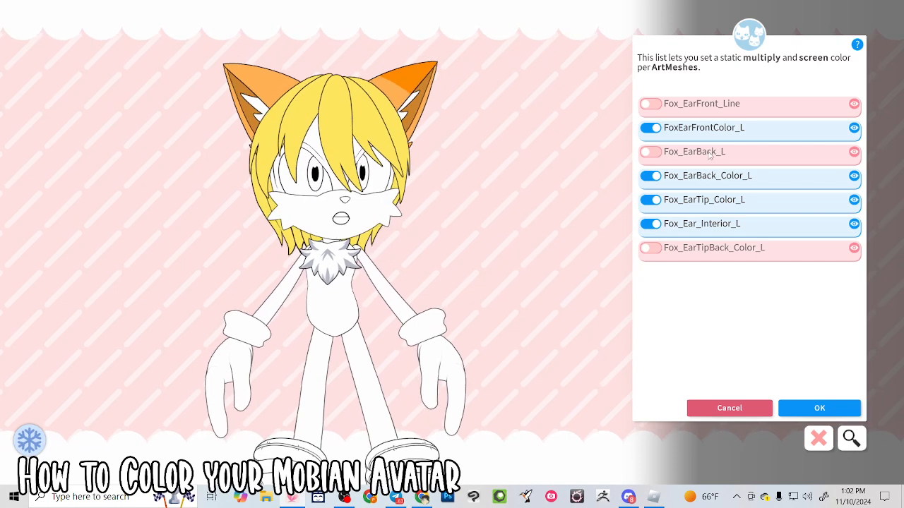
left_click(853, 199)
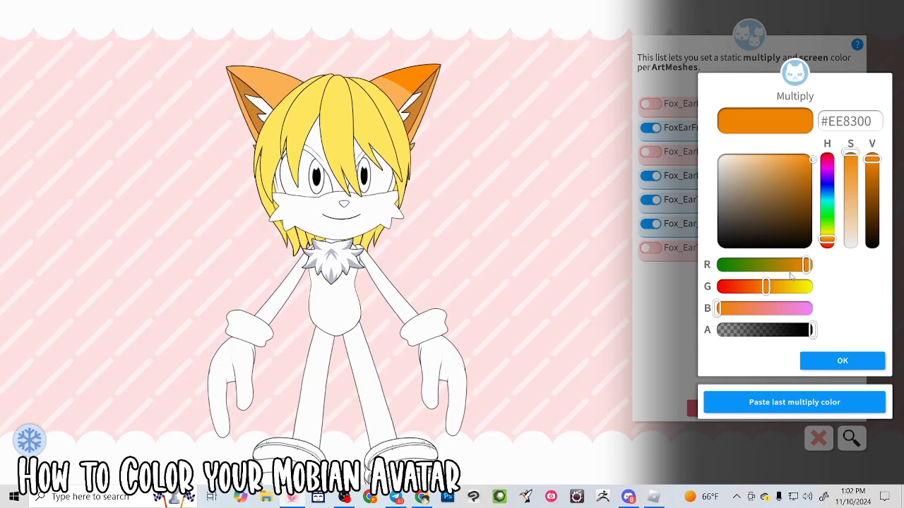
left_click_drag(756, 182, 696, 286)
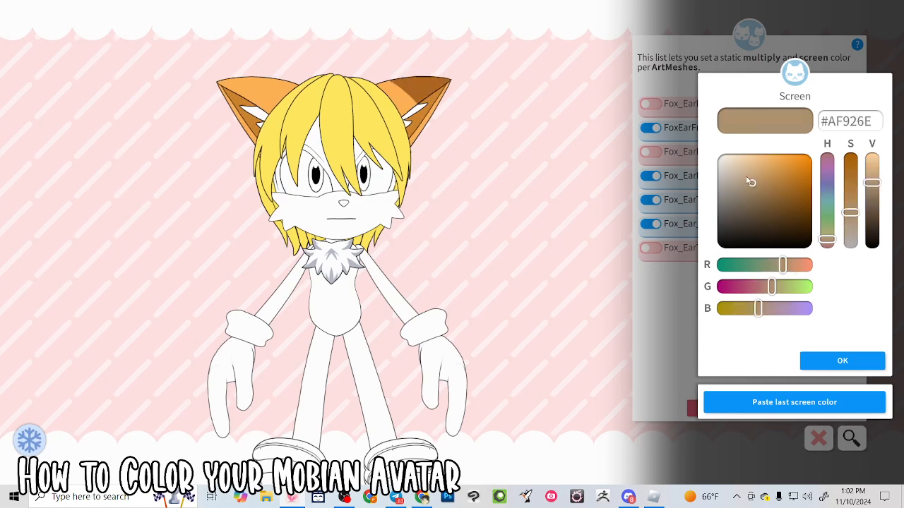
left_click_drag(751, 182, 699, 134)
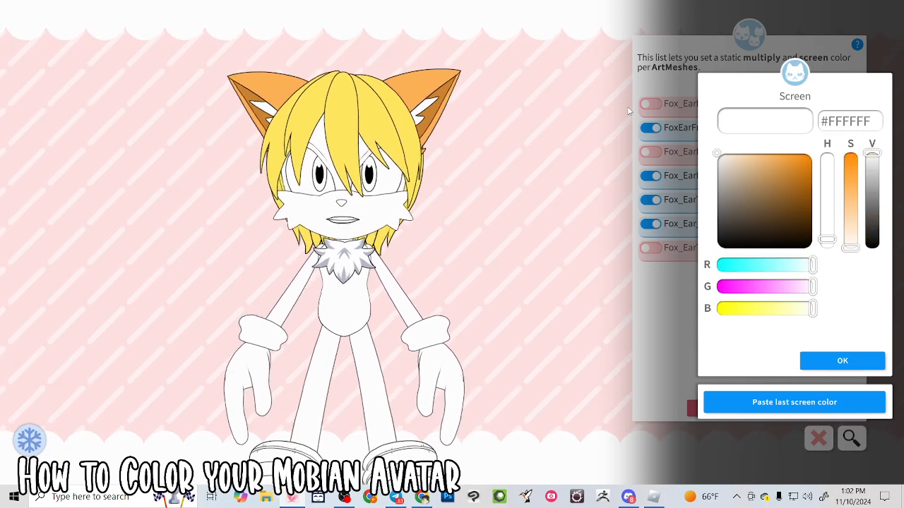
left_click_drag(808, 191, 813, 226)
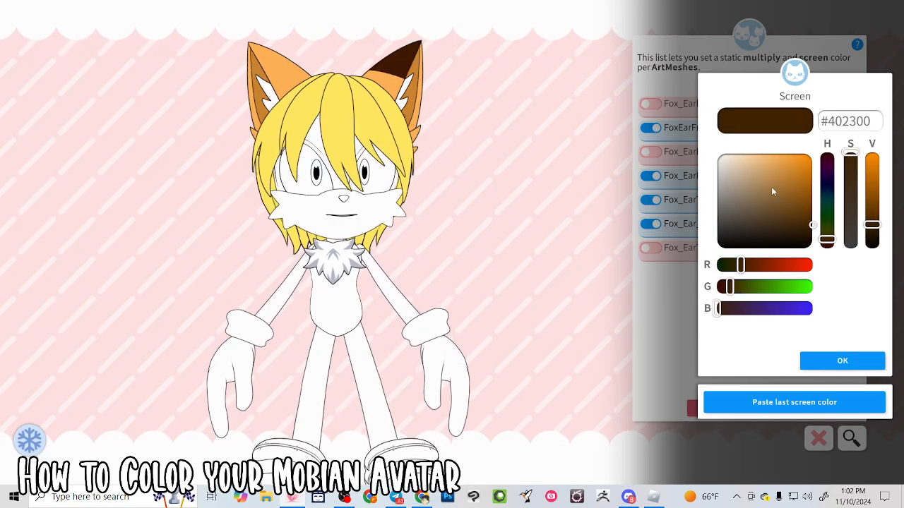
left_click(840, 361)
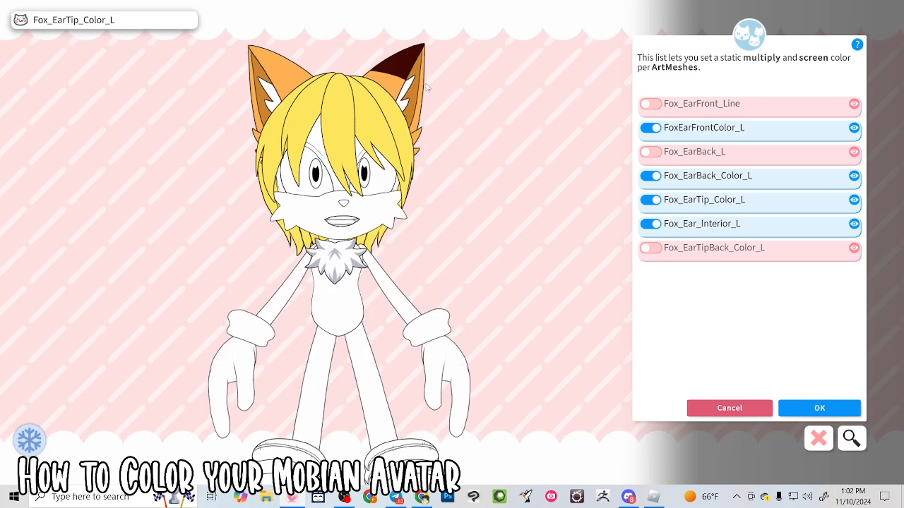
Step: Enable coloring for Fox_EarTipBack_Color_L and paste the ear tip's last multiply and screen colors onto it
left_click(660, 250)
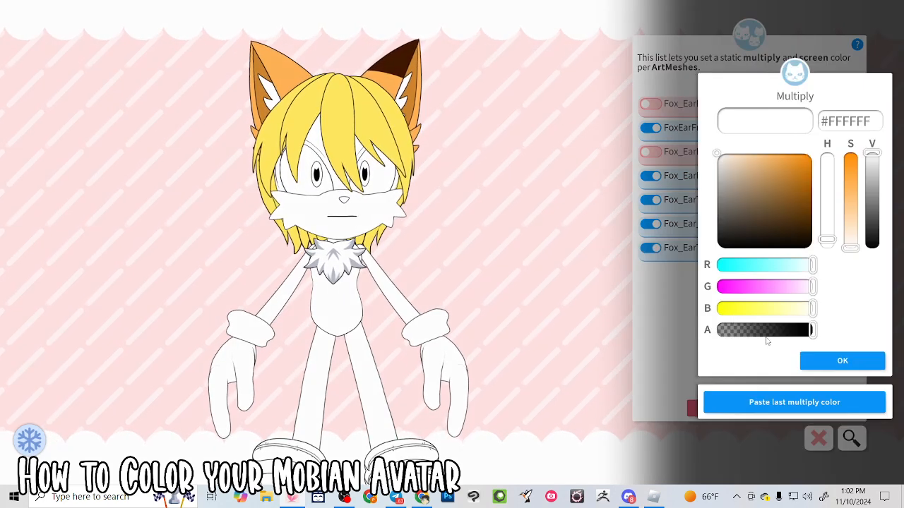
left_click(763, 399)
left_click(808, 360)
left_click(798, 401)
left_click(805, 356)
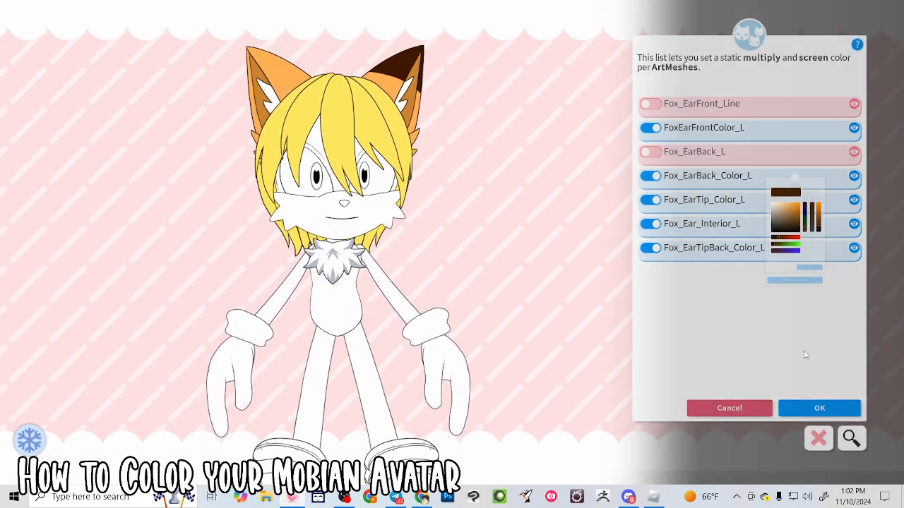
Step: Pick the other ear's tip, enable Fox_EarTip_Color_R, and paste the multiply color #000000 and the dark brown screen color
left_click(270, 67)
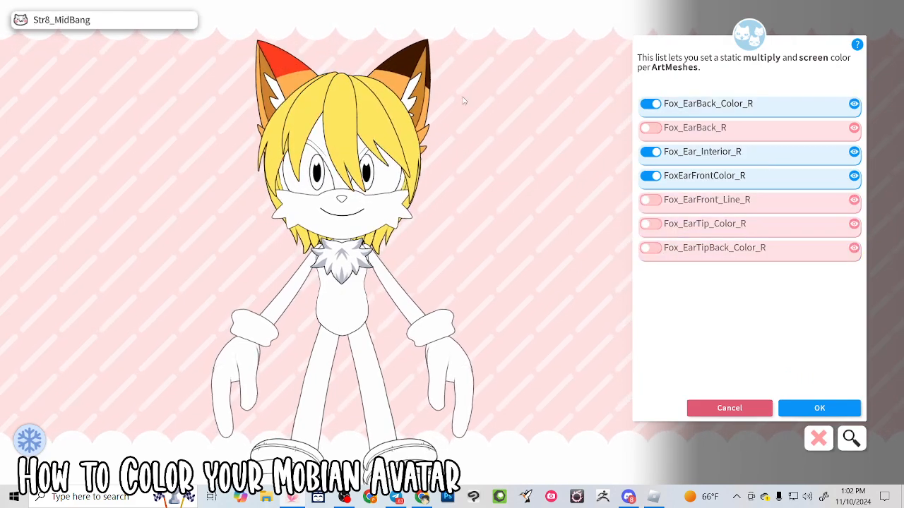
left_click(650, 224)
left_click(794, 402)
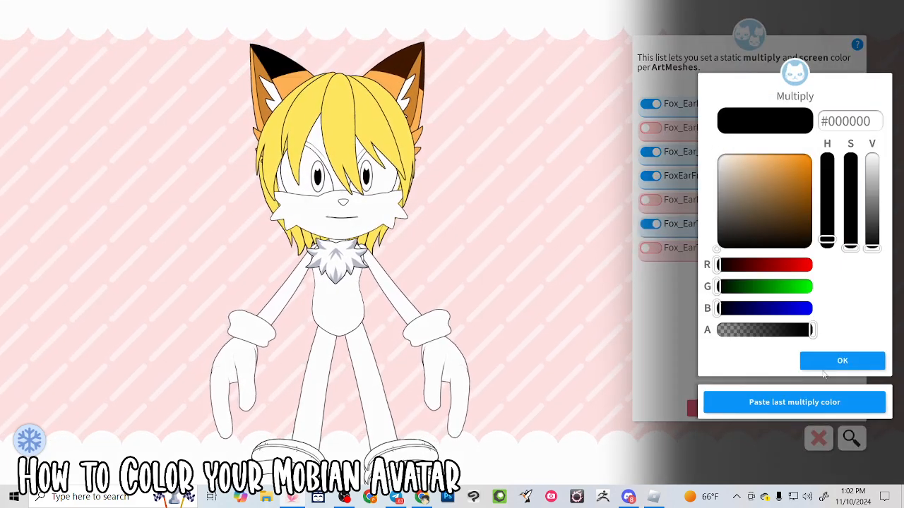
left_click(823, 364)
left_click(794, 402)
left_click(809, 359)
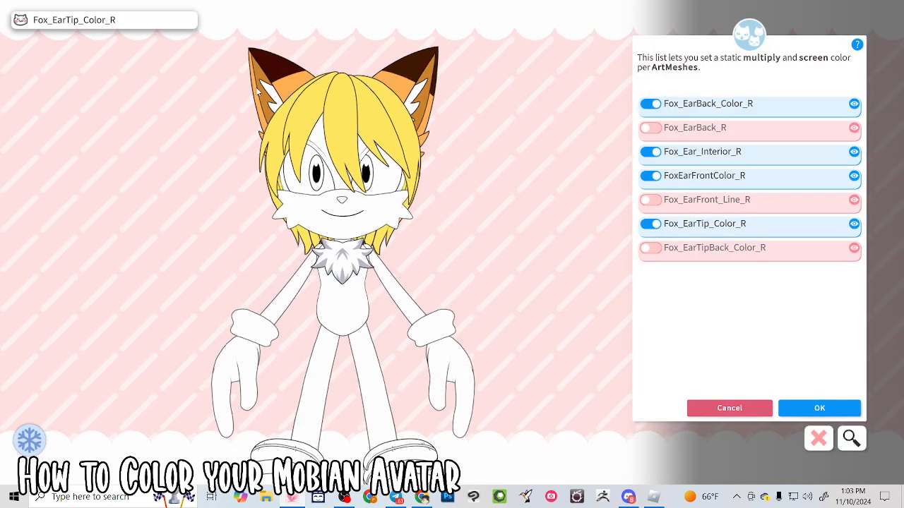
Step: Enable Fox_EarTipBack_Color_R and paste the last multiply color and the screen color #402300 onto it
left_click(255, 87)
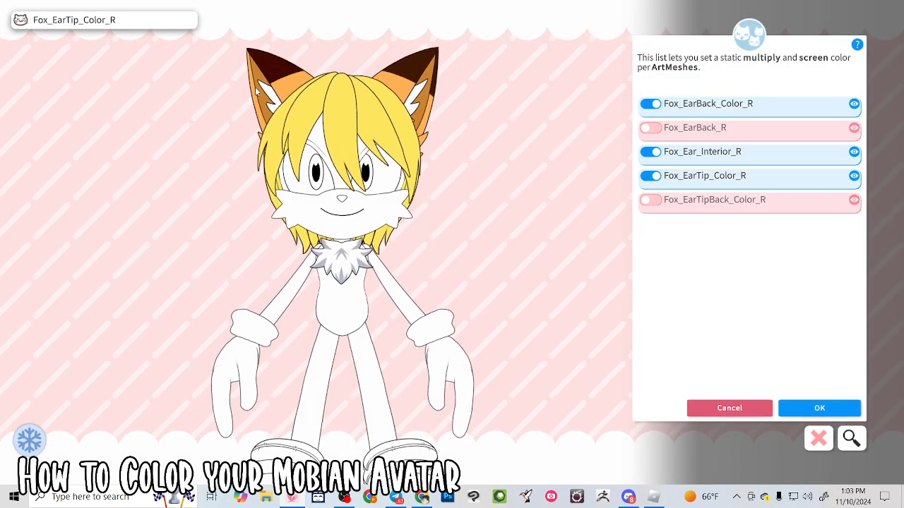
left_click(644, 203)
left_click(795, 402)
left_click(823, 360)
left_click(794, 401)
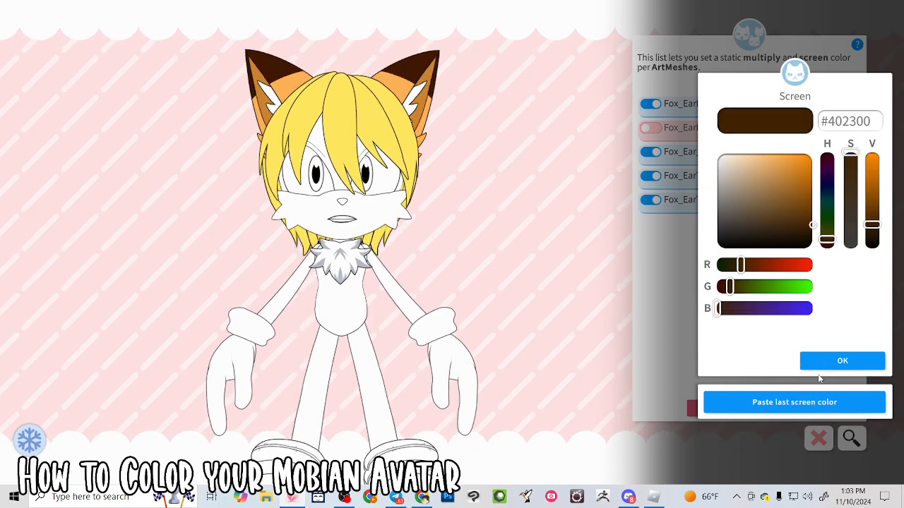
left_click(823, 362)
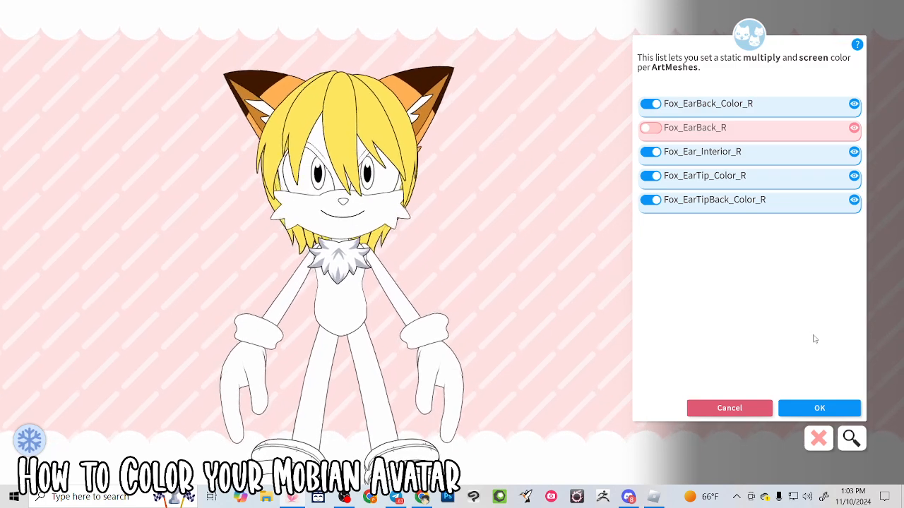
Step: Pick the inner ear tuft, enable Fox_InnerEarTuft_L, and set its multiply color to yellow by lowering the blue value
left_click(428, 104)
left_click(651, 224)
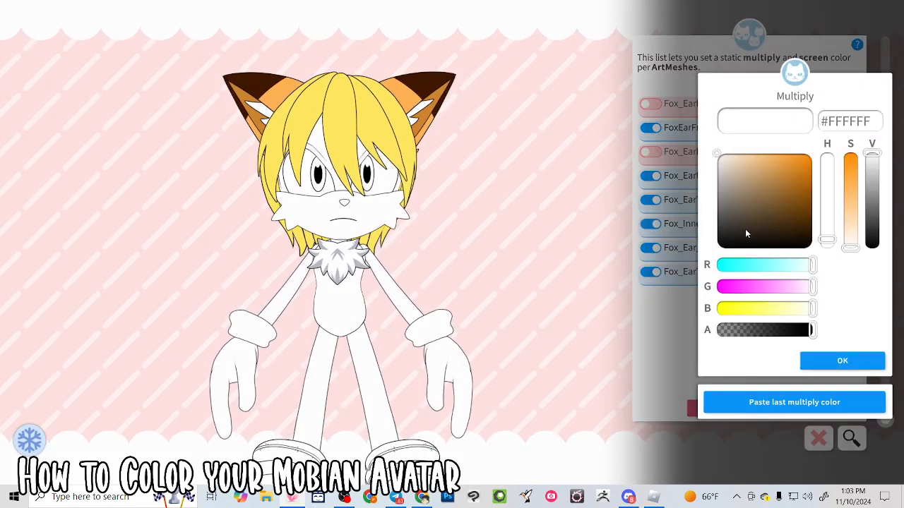
left_click(759, 310)
left_click(859, 363)
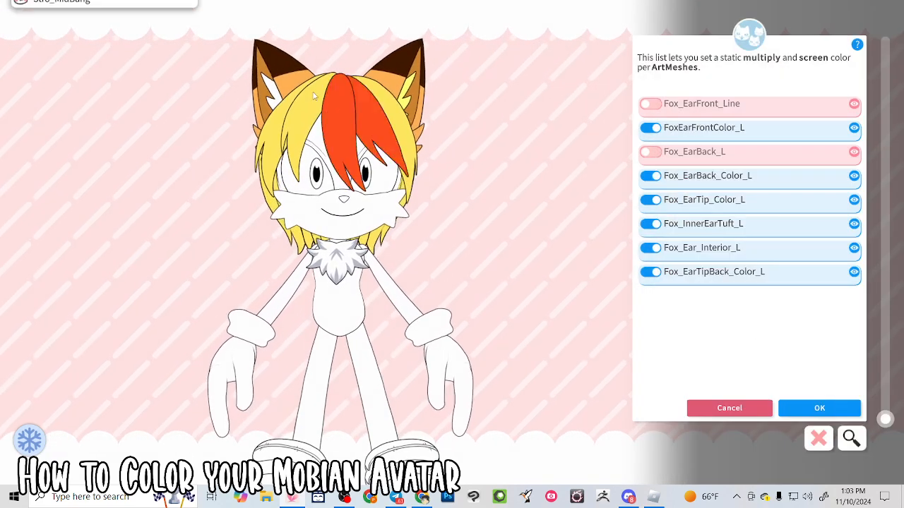
Step: Apply the same yellow multiply color to the opposite tuft Fox_InnerEarTuft_R, keeping its screen color #000000
left_click(278, 102)
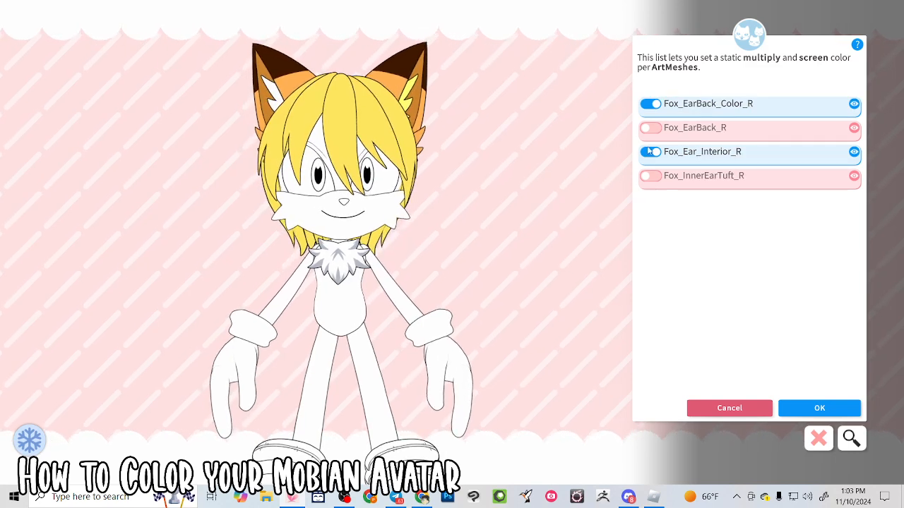
left_click(647, 177)
left_click(828, 361)
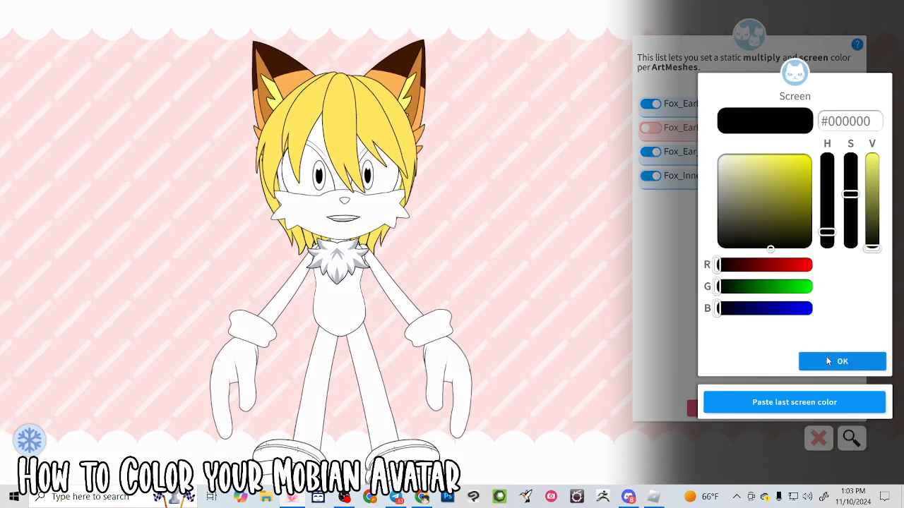
left_click(814, 363)
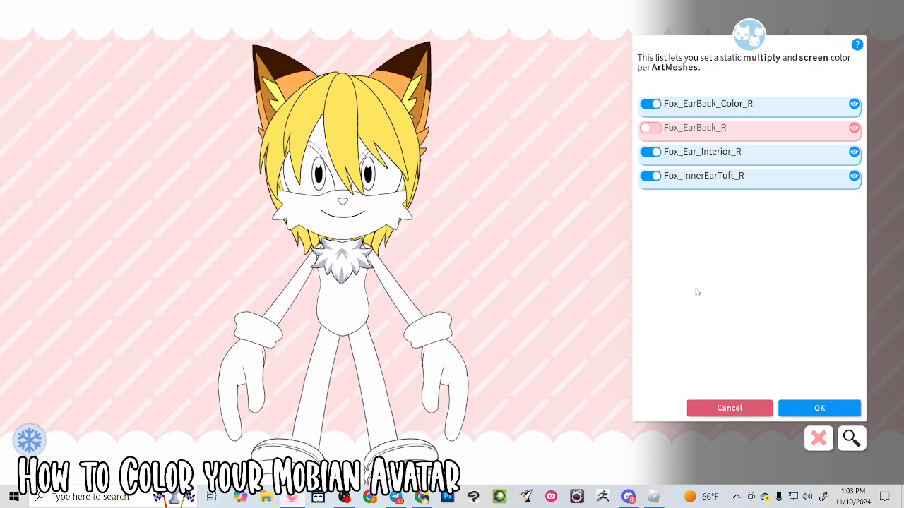
Step: Pick the forehead, enable BaseHead2, and set its multiply color to orange #FFB83F
left_click(320, 142)
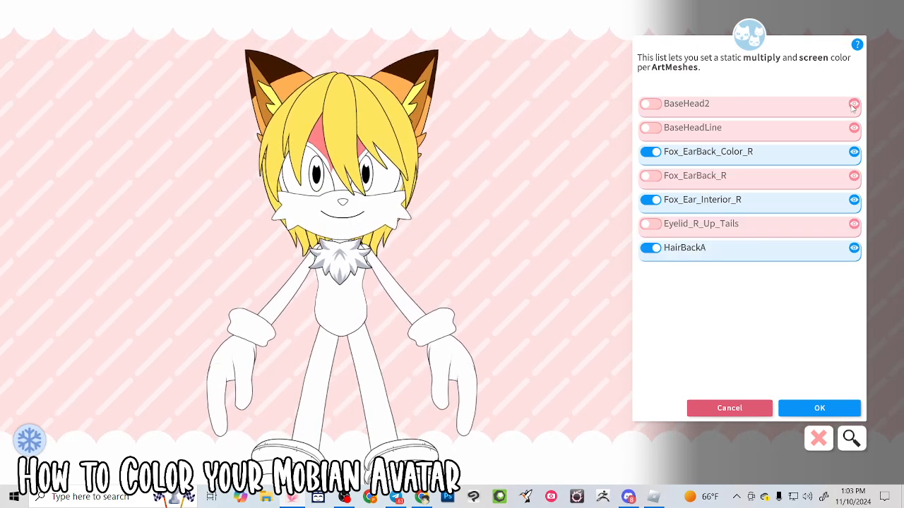
left_click(658, 105)
left_click_drag(783, 312, 776, 311)
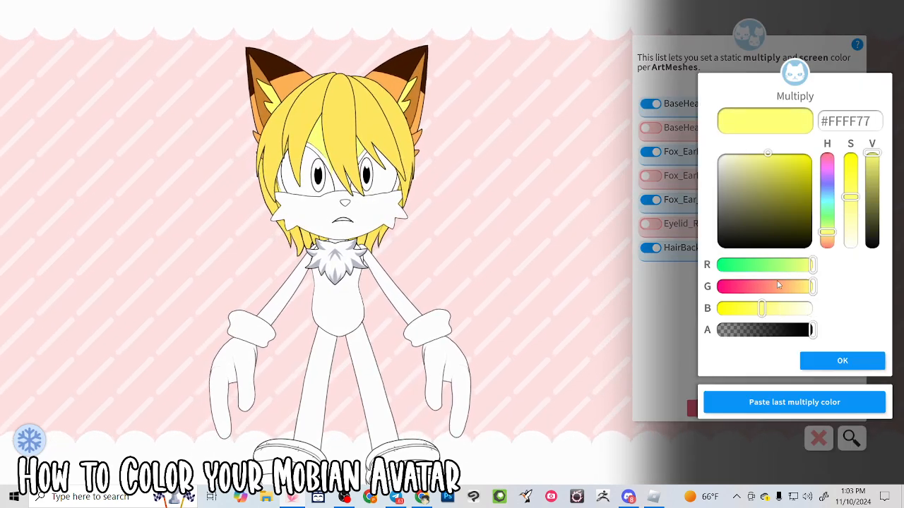
left_click(779, 285)
left_click(853, 175)
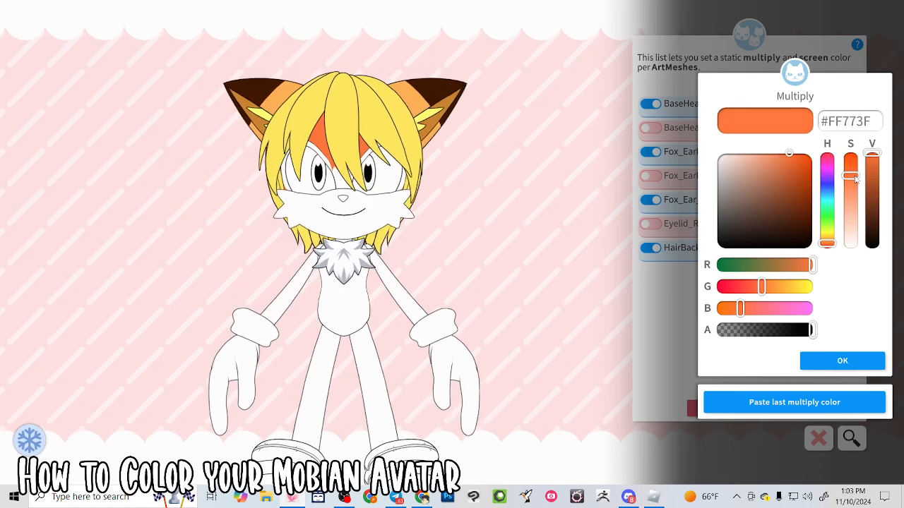
left_click_drag(762, 286, 786, 288)
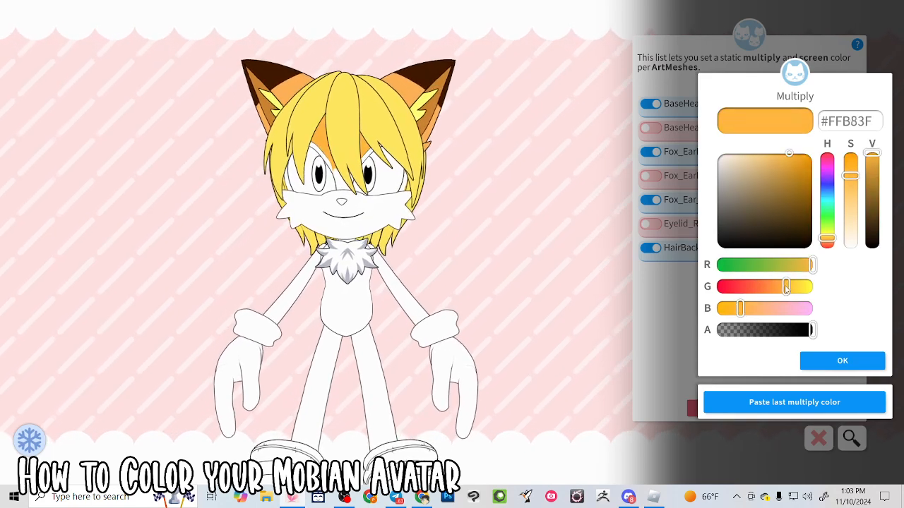
left_click(836, 359)
scroll(320, 153, "up", 8)
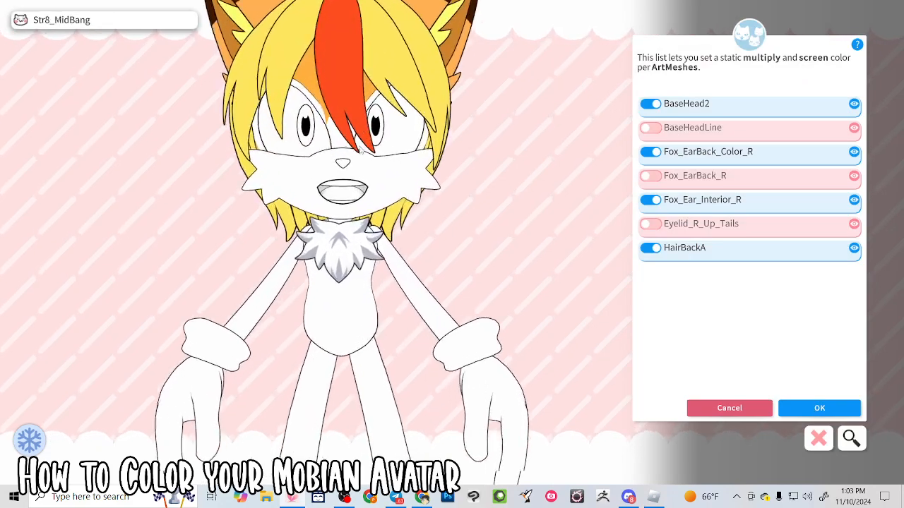
Step: Pick the marking above the avatar's right eye, enable Brow_R_Tails, and paste the last multiply color #FFB13F onto it
left_click_drag(538, 182, 568, 307)
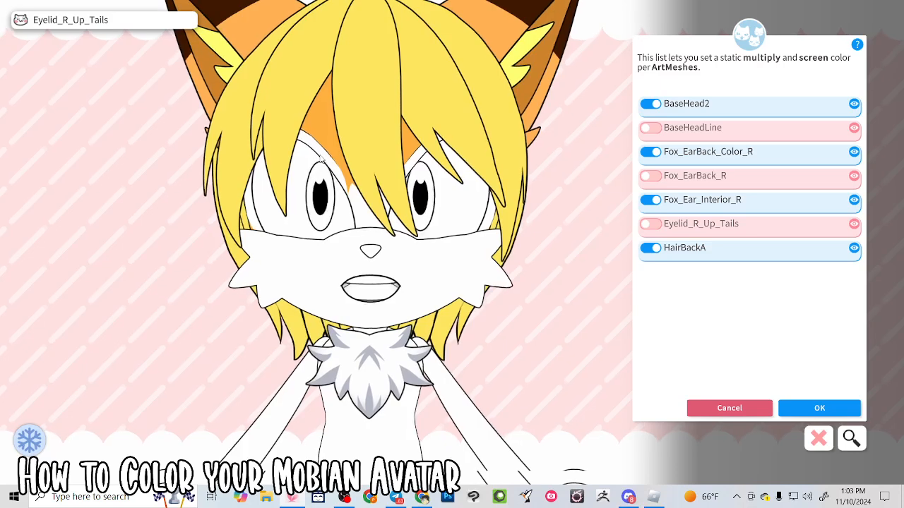
left_click(322, 159)
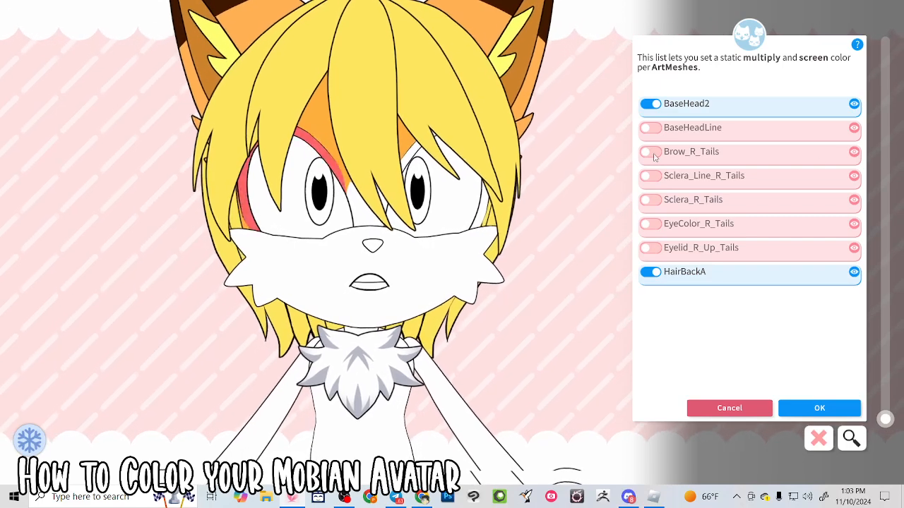
left_click(652, 153)
left_click(761, 401)
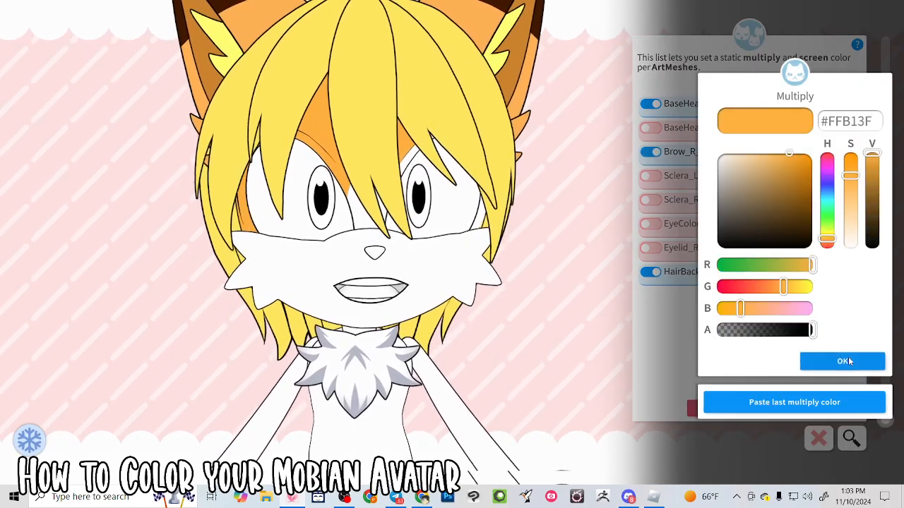
left_click(843, 360)
Step: Change the multiply color of Brow_R_Tails to black #000000
left_click(728, 290)
left_click(696, 153)
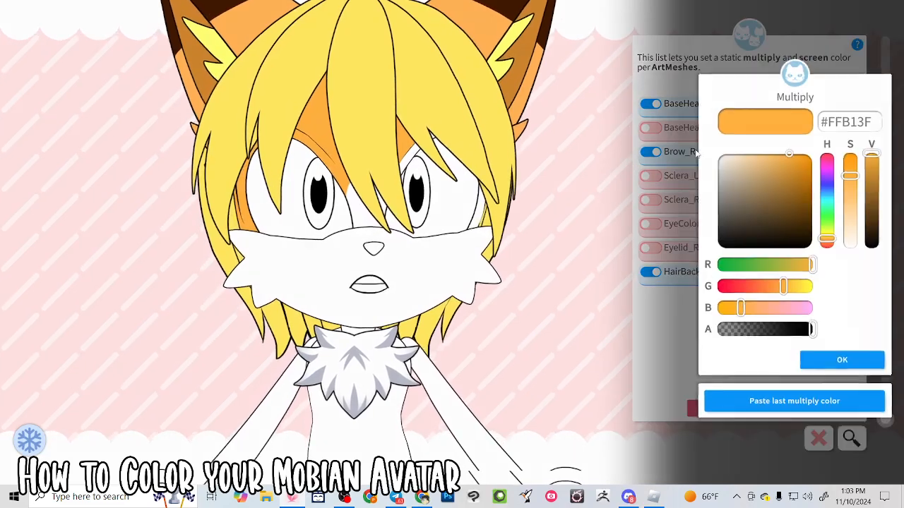
mouse_move(782, 287)
left_mouse_down()
mouse_move(735, 285)
mouse_move(774, 283)
left_mouse_up()
left_click_drag(872, 154, 882, 260)
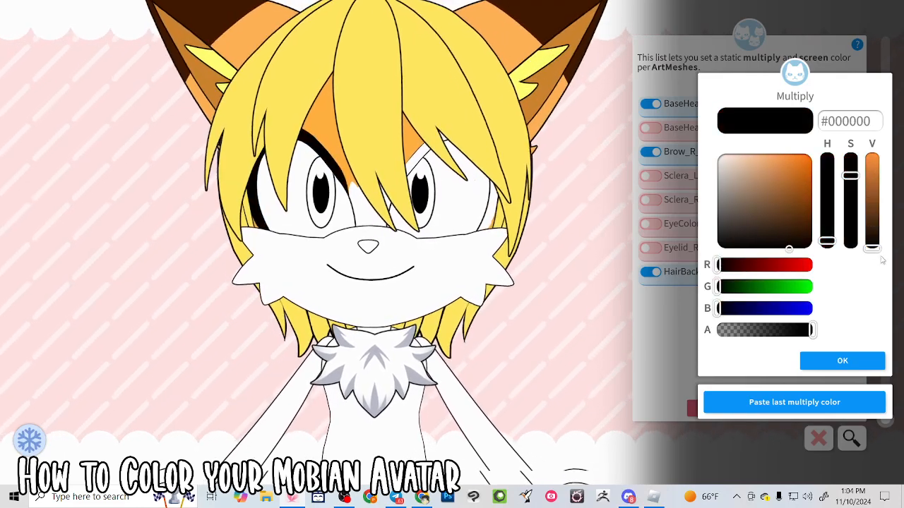
left_click(843, 361)
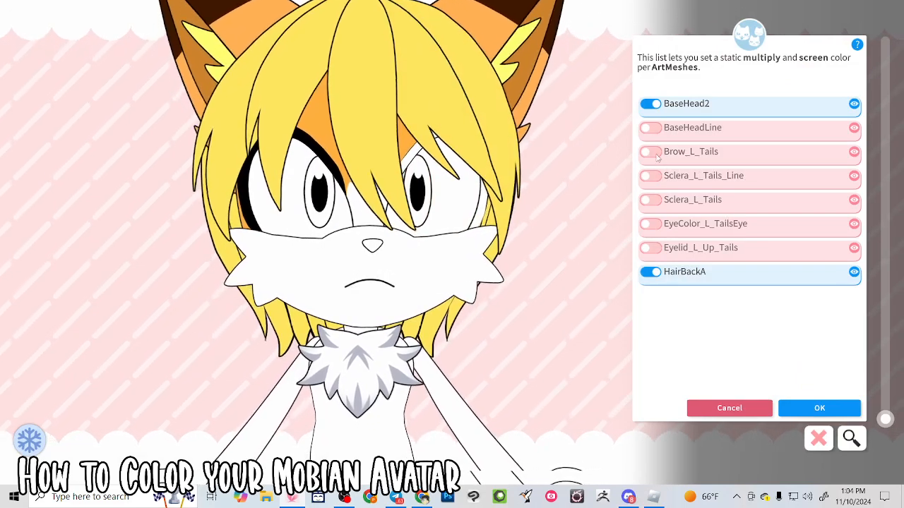
Step: Enable Brow_L_Tails and paste the last black multiply color onto it, accepting the screen color #000000
left_click(650, 152)
left_click(795, 400)
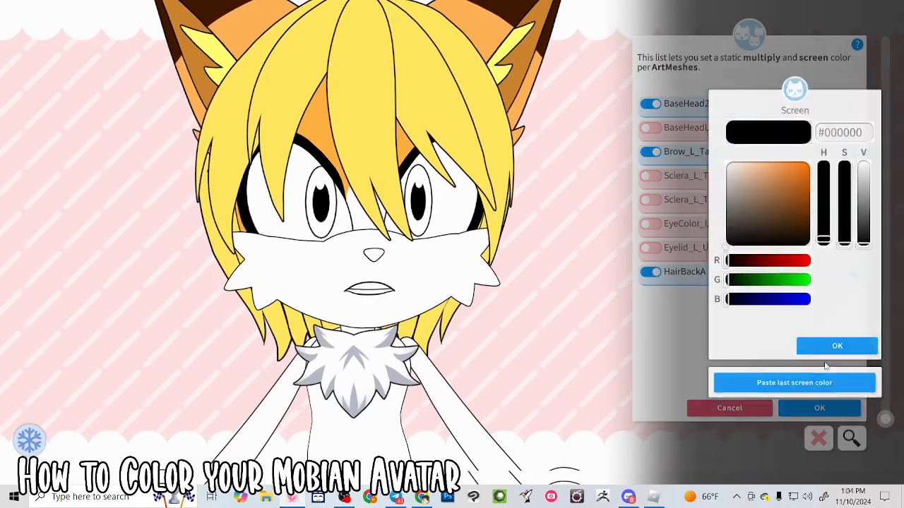
left_click(831, 347)
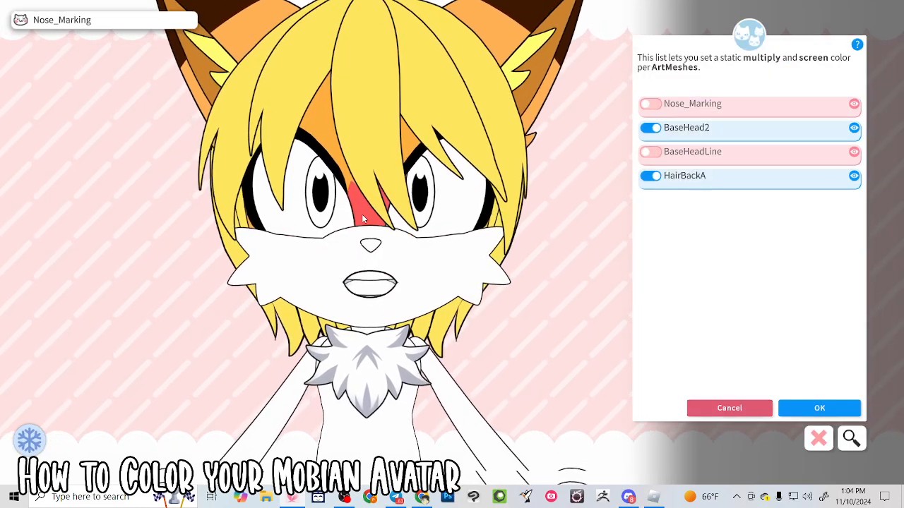
Step: Enable Nose_Marking and set its multiply color to light yellow #FFFF76 by lowering the blue value
left_click(651, 103)
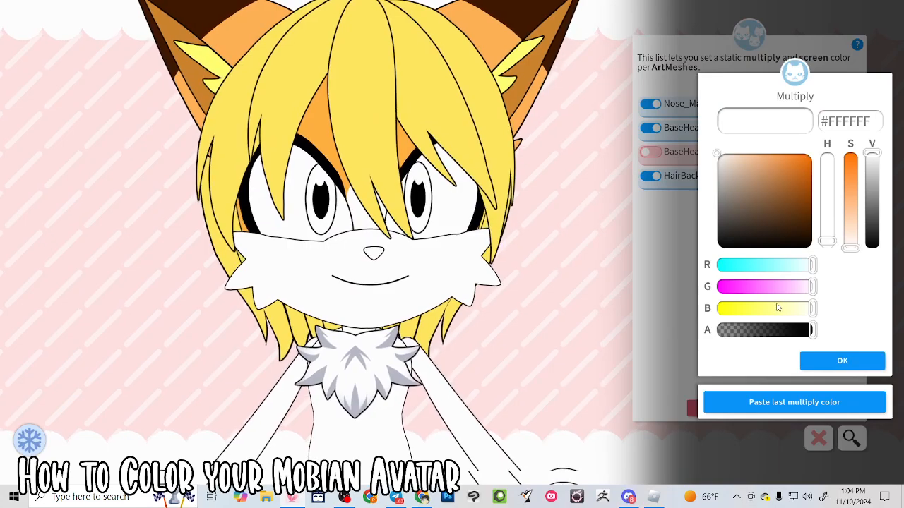
mouse_move(777, 307)
left_mouse_down()
mouse_move(721, 308)
mouse_move(761, 308)
left_mouse_up()
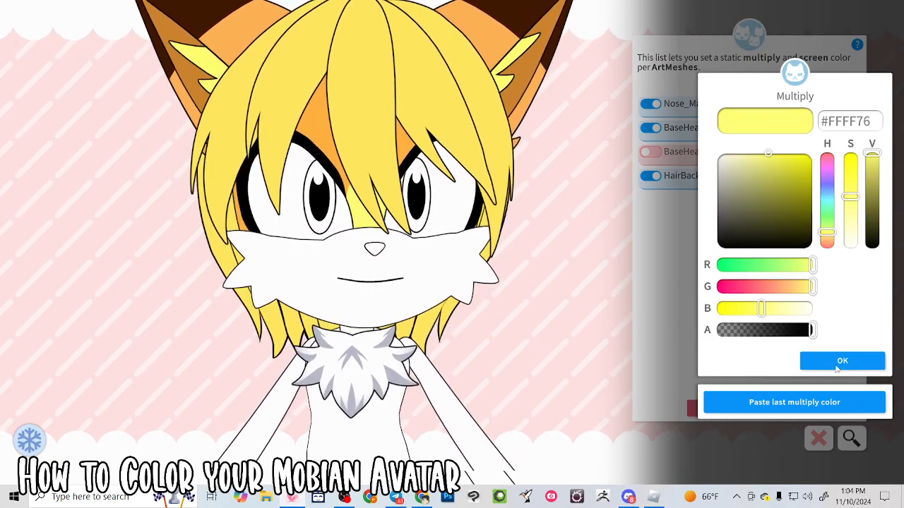
left_click(837, 364)
left_click(832, 348)
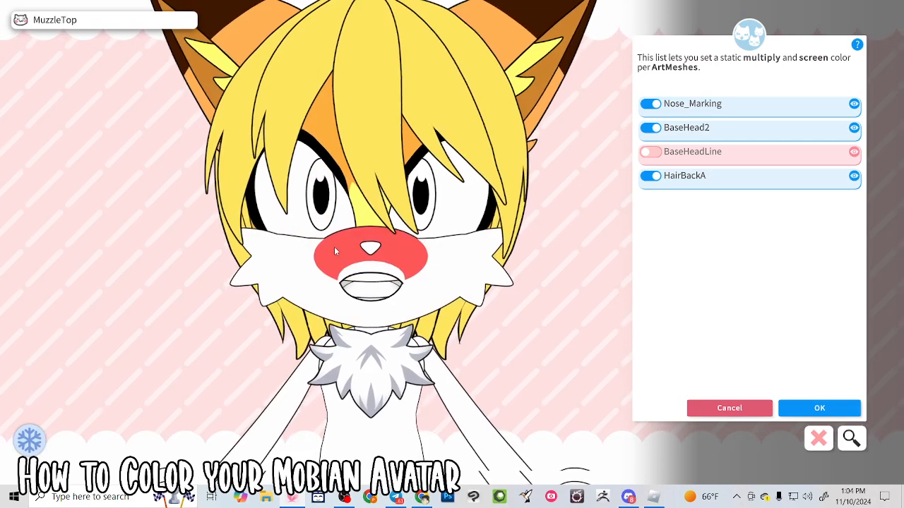
Step: Pick the muzzle's cheek area, enable MuzzleCheeks, and paste the last multiply color #FFFF76 onto it
left_click(274, 263)
left_click(656, 107)
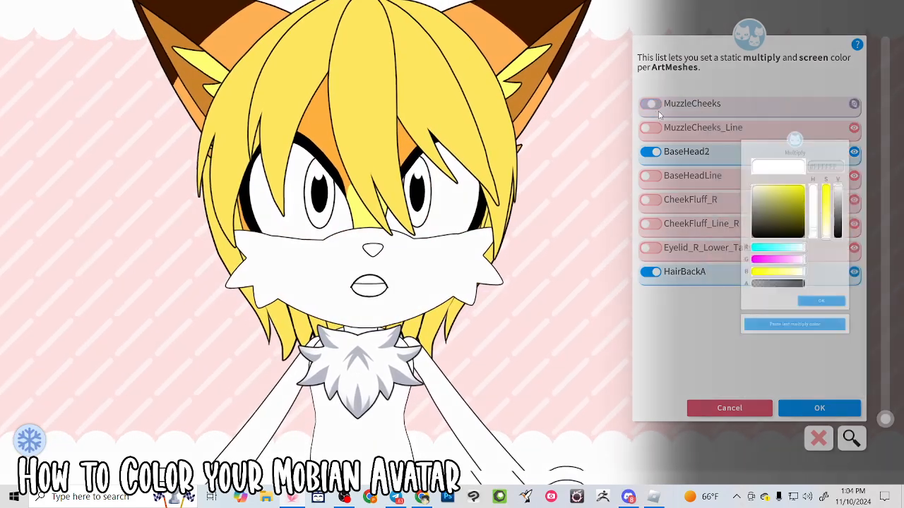
left_click(795, 402)
left_click(818, 360)
left_click(825, 353)
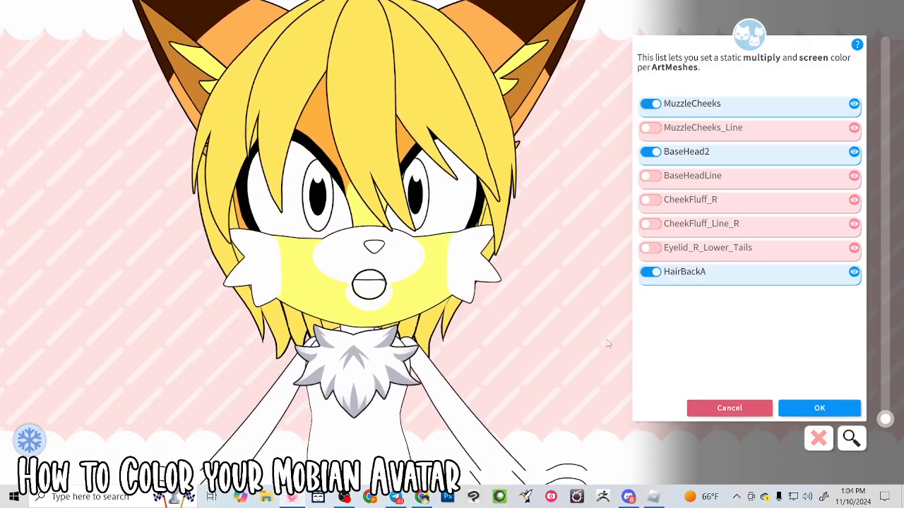
Step: Pick the upper muzzle around the nose, enable MuzzleTop, and paste the last multiply color onto it
left_click(401, 255)
left_click(650, 103)
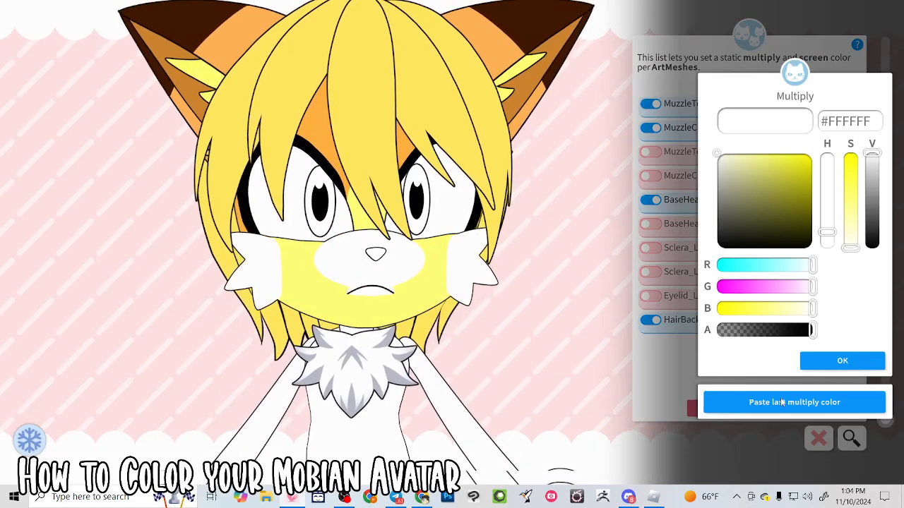
left_click(782, 402)
left_click(819, 360)
left_click(820, 359)
Step: Pick the left cheek fluff, enable CheekFluff_L, and paste the last multiply color onto it
left_click(471, 265)
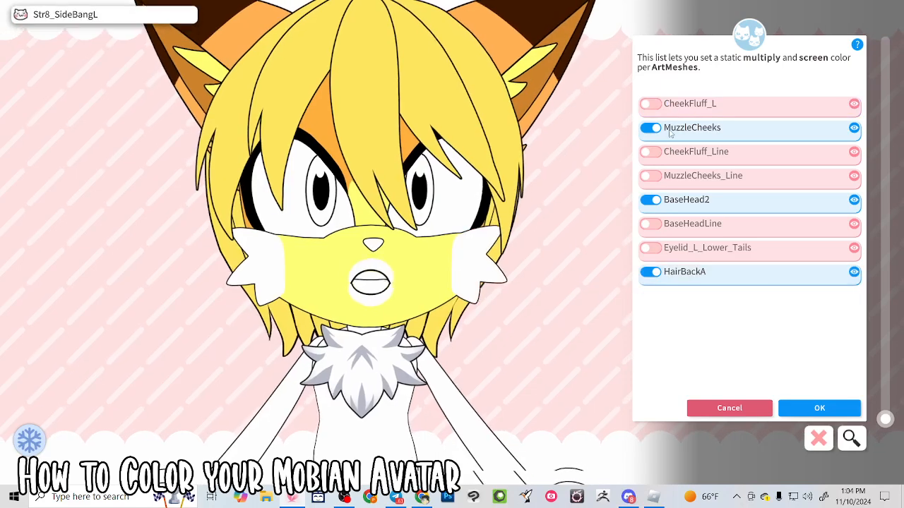
left_click(650, 103)
left_click(791, 402)
left_click(823, 360)
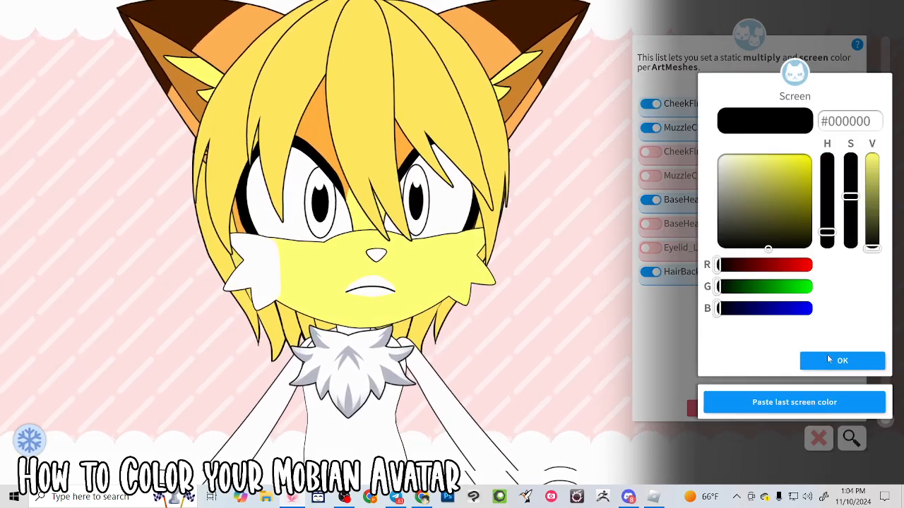
left_click(828, 359)
Step: Pick the opposite cheek fluff, enable CheekFluff_R, and paste the last multiply color onto it
left_click(265, 278)
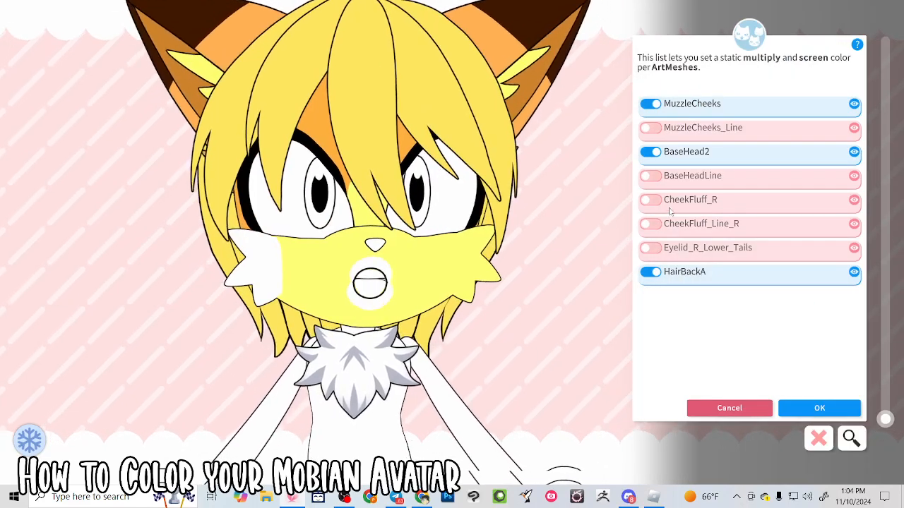
left_click(651, 200)
left_click(791, 402)
left_click(823, 359)
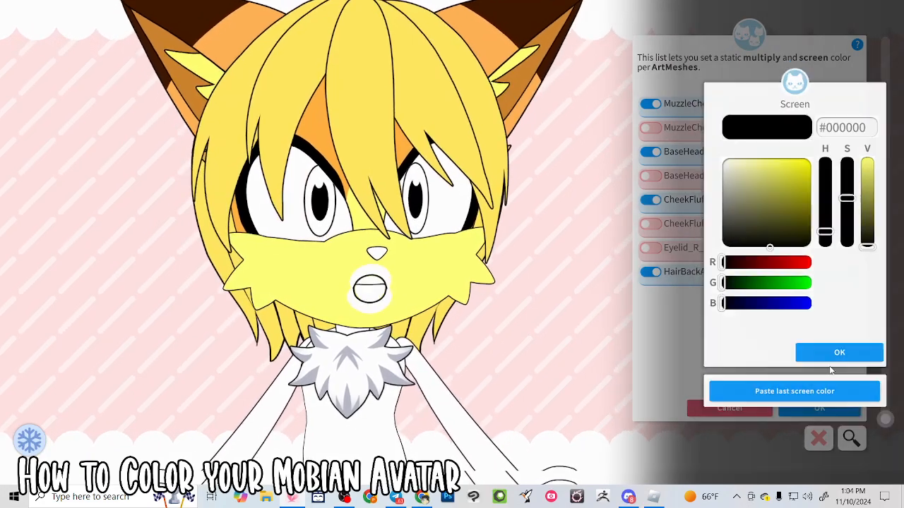
left_click(831, 357)
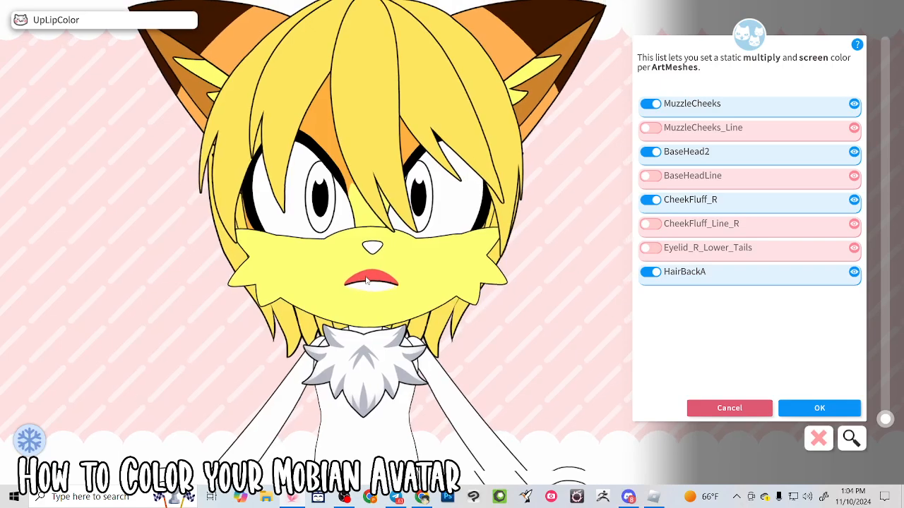
Step: Pick the upper lip, enable UpLipColor, and paste the last multiply color #FFFF76 onto it
left_click(366, 281)
left_click(651, 103)
left_click(794, 402)
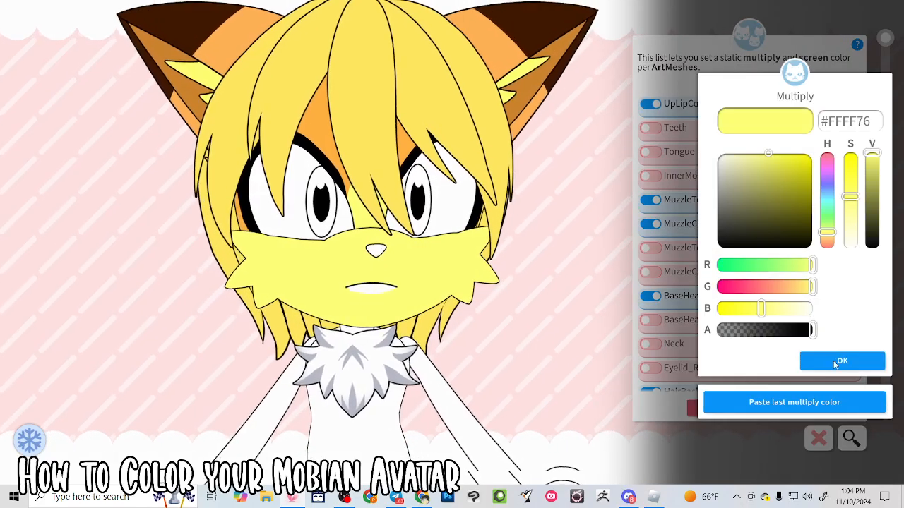
left_click(837, 362)
left_click(839, 361)
Step: Pick the lower lip, enable LowLipColor, and paste the last multiply color onto it
left_click(371, 292)
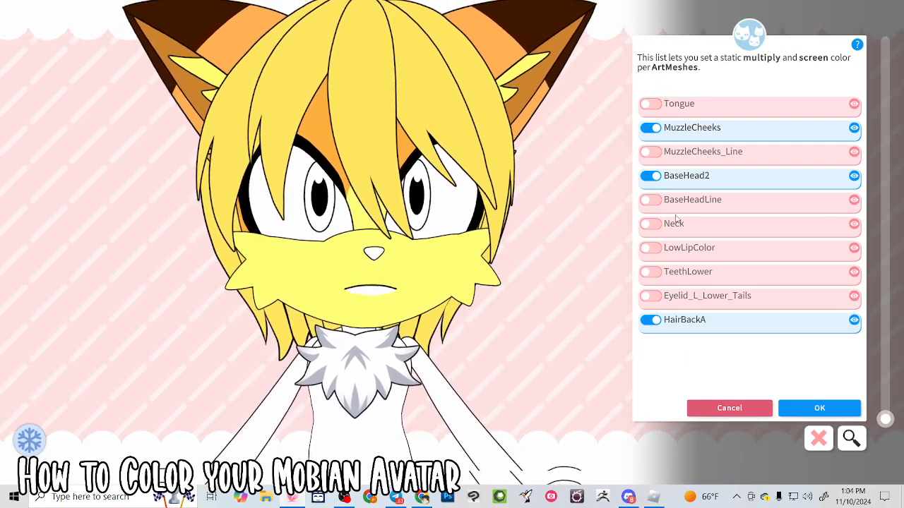
left_click(651, 247)
left_click(777, 402)
left_click(812, 361)
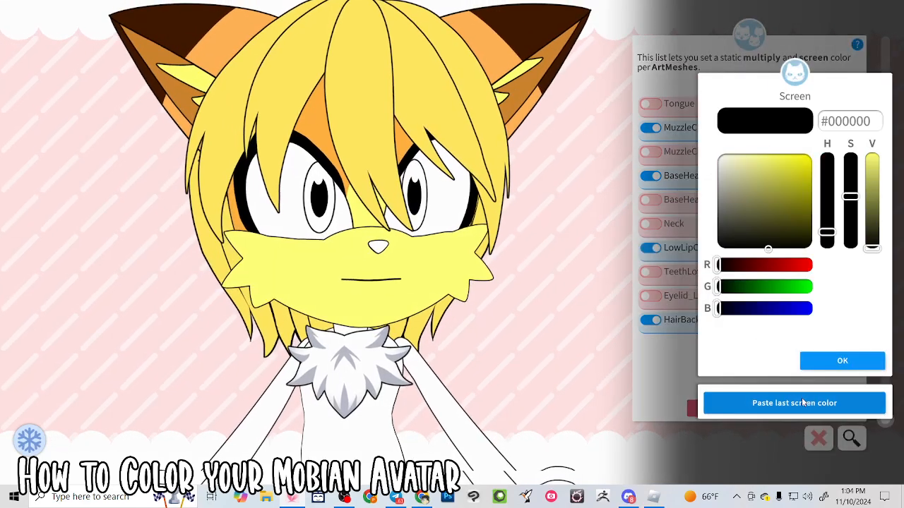
left_click(811, 360)
Step: Pick the mouth interior, enable InnerMouth, and set its multiply color to dark red #7D1515
left_click(404, 297)
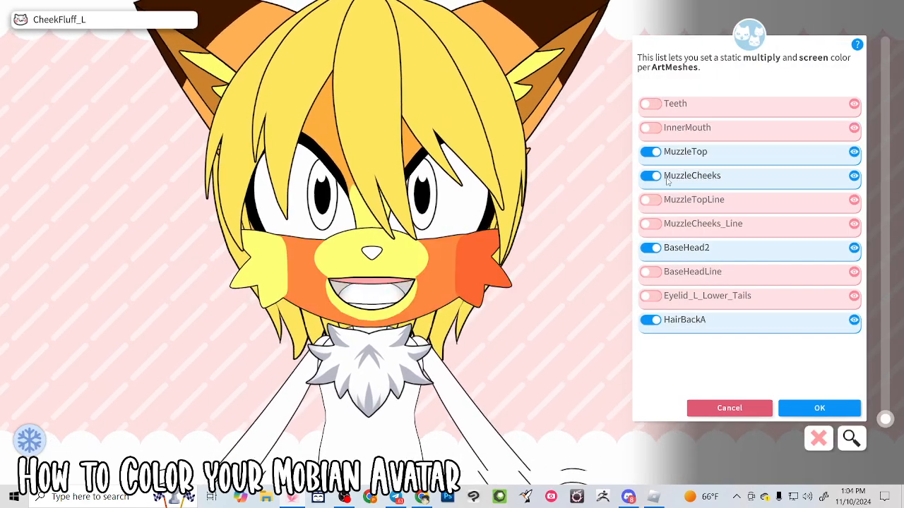
left_click(647, 128)
left_click(734, 286)
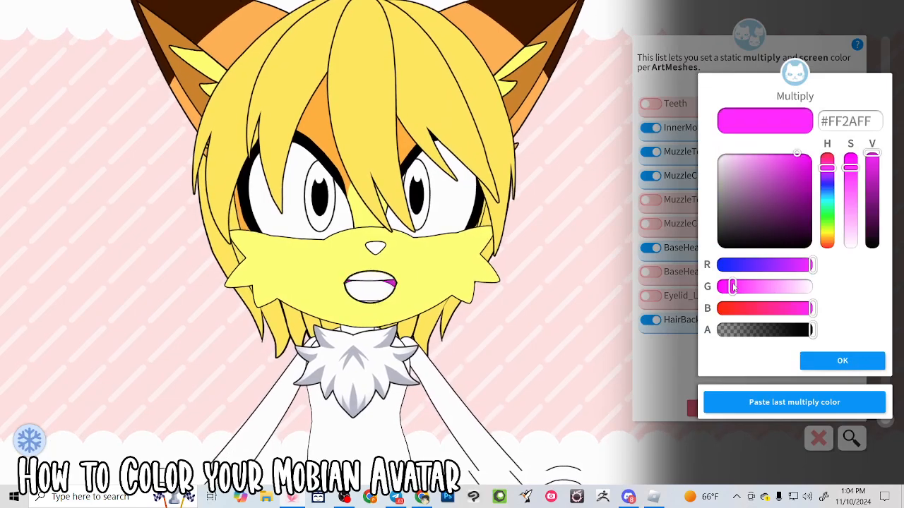
left_click(829, 152)
left_click_drag(872, 197, 876, 203)
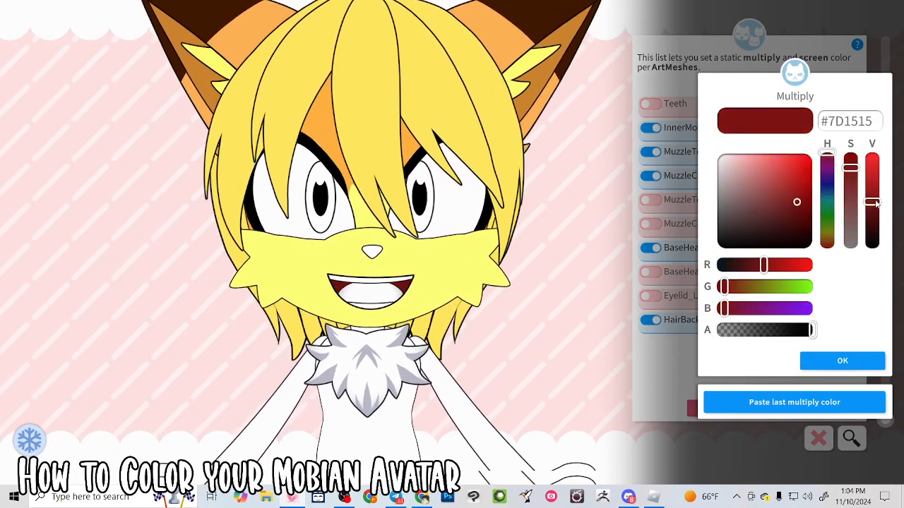
left_click(843, 358)
left_click(842, 358)
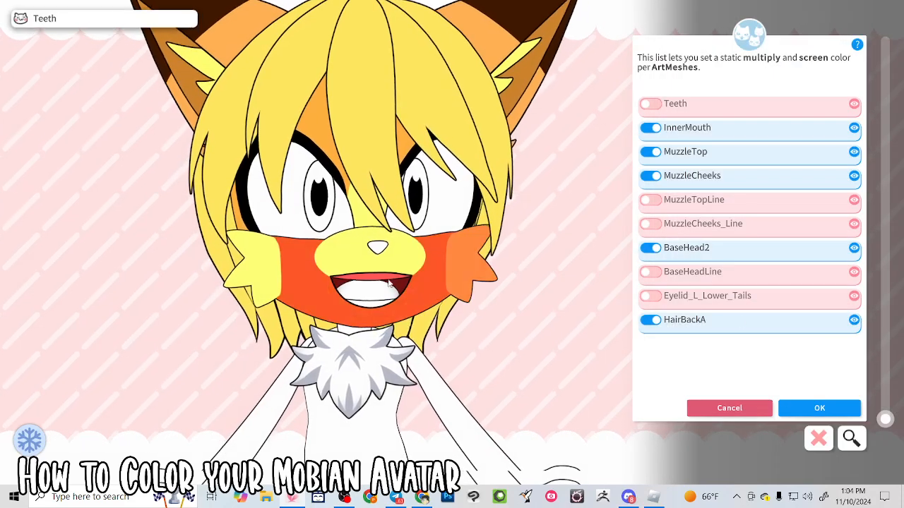
Step: Pick the tongue inside the open mouth, enable Tongue, and set its multiply color to a light pinkish red
left_click(386, 289)
left_click(649, 104)
left_click_drag(769, 229, 754, 162)
left_click(843, 360)
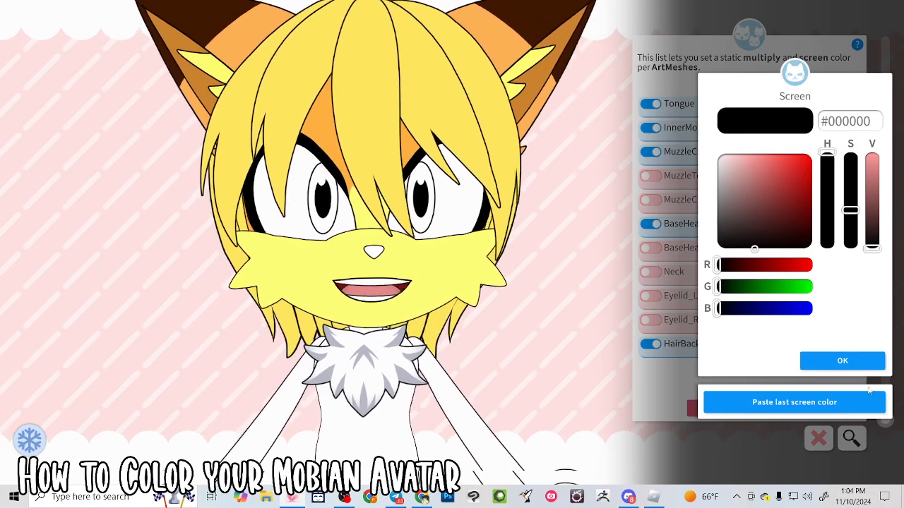
left_click(847, 365)
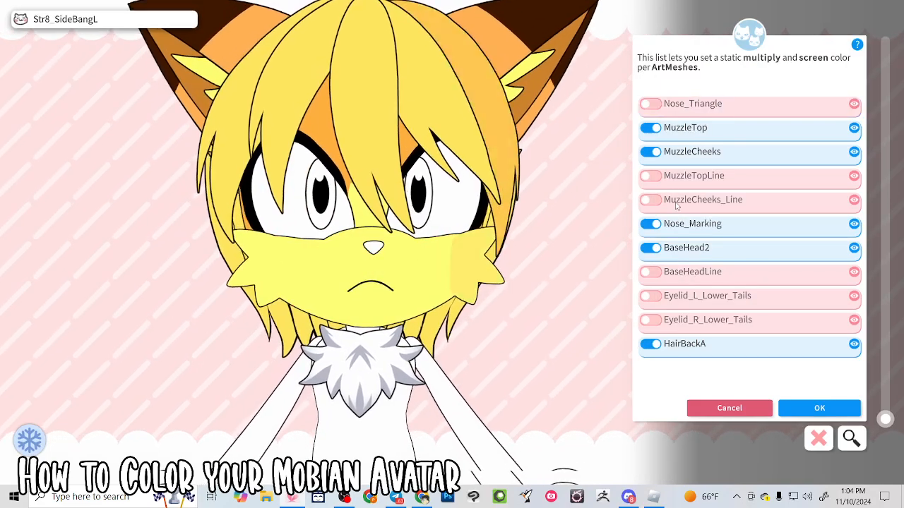
Step: Enable Nose_Triangle and set its multiply color to brown #76471A
left_click(651, 104)
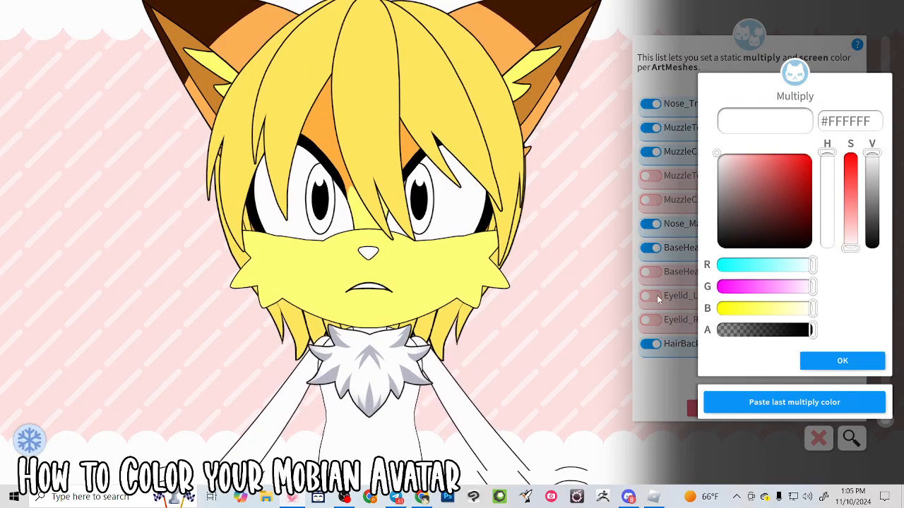
left_click_drag(803, 233, 789, 204)
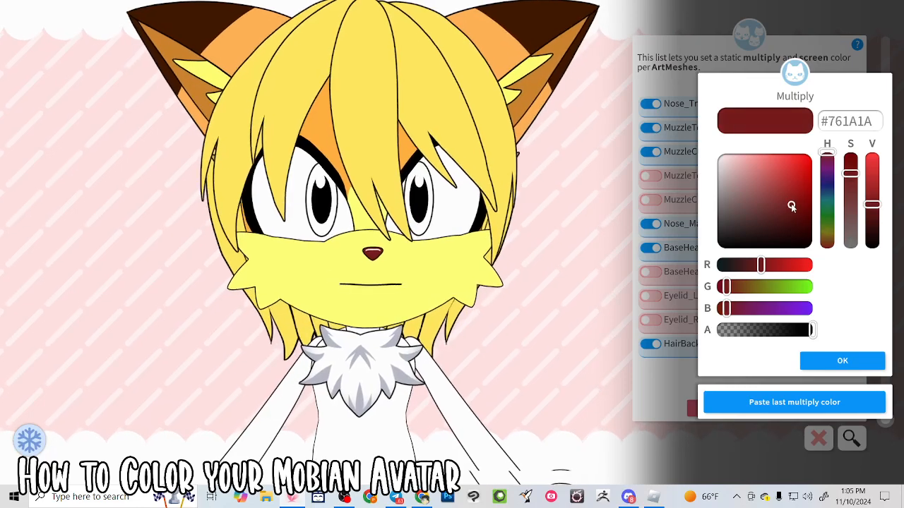
left_click_drag(725, 286, 743, 288)
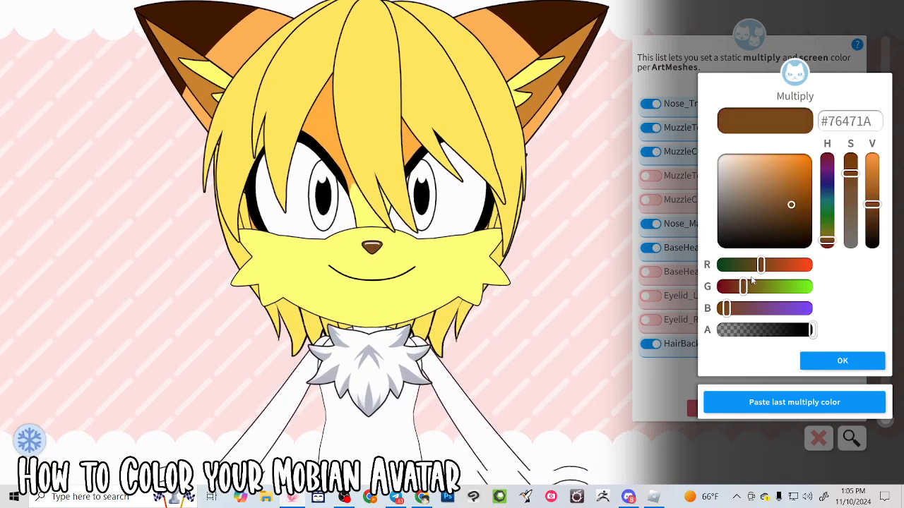
left_click(842, 361)
left_click(842, 360)
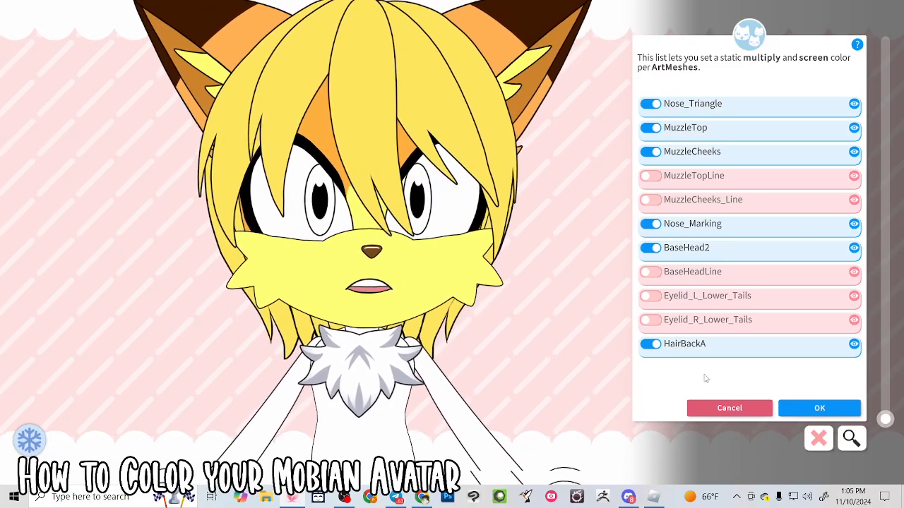
Step: Filter the ArtMeshes by "eyelid", enable Eyelid_R_Up_Tails, and set its multiply color to yellow #FFFF63
left_click(554, 350)
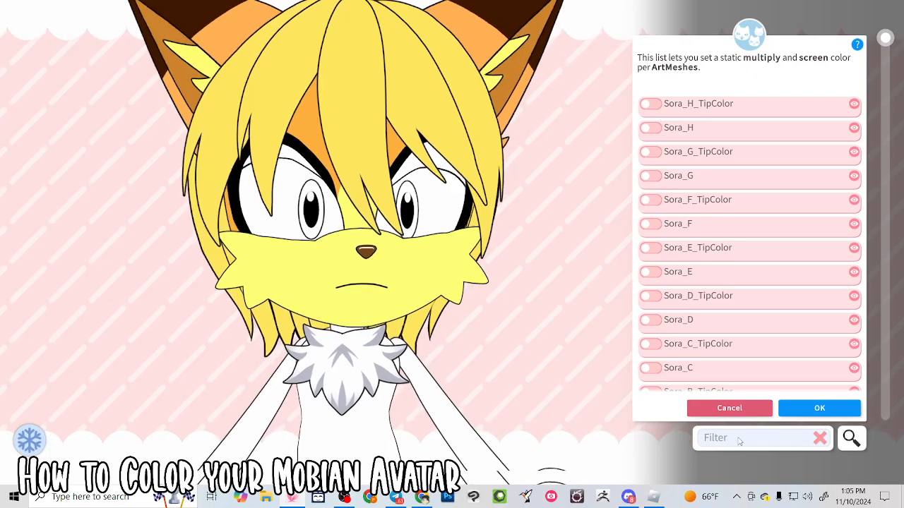
left_click(737, 438)
type("eyelid")
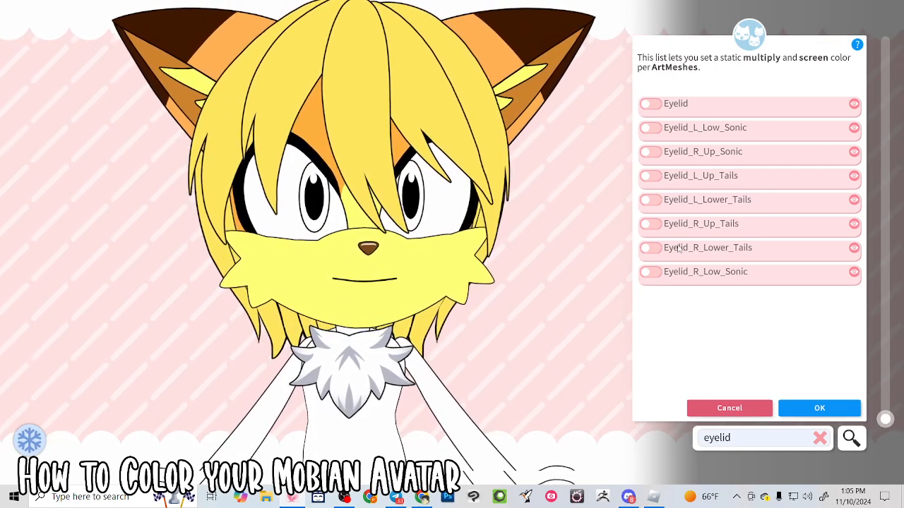
left_click(649, 223)
left_click(755, 309)
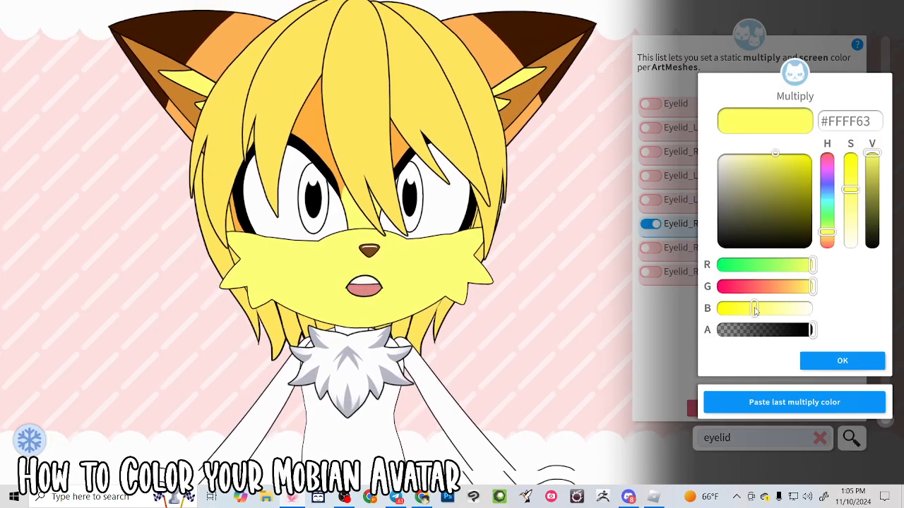
left_click(833, 361)
left_click(838, 362)
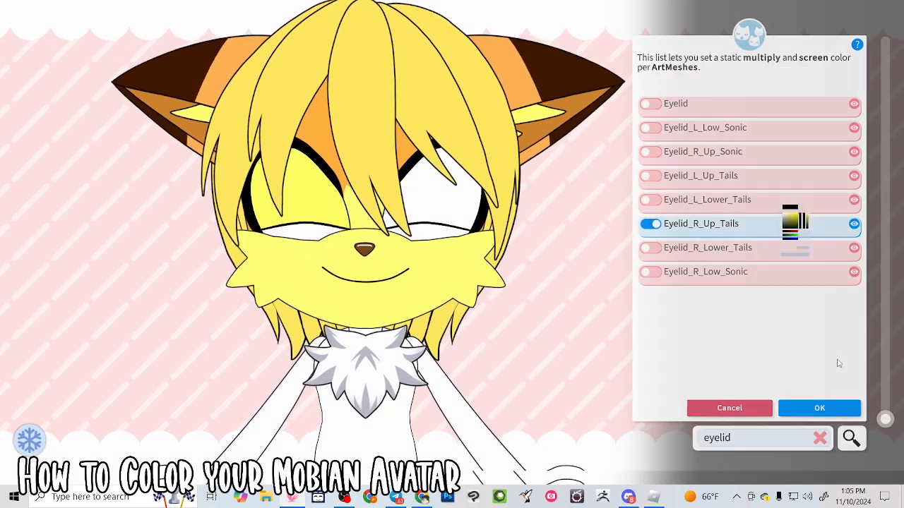
Step: Enable Eyelid_L_Lower_Tails, Eyelid_L_Up_Tails and Eyelid_R_Lower_Tails, pasting the last multiply color onto each
left_click(650, 200)
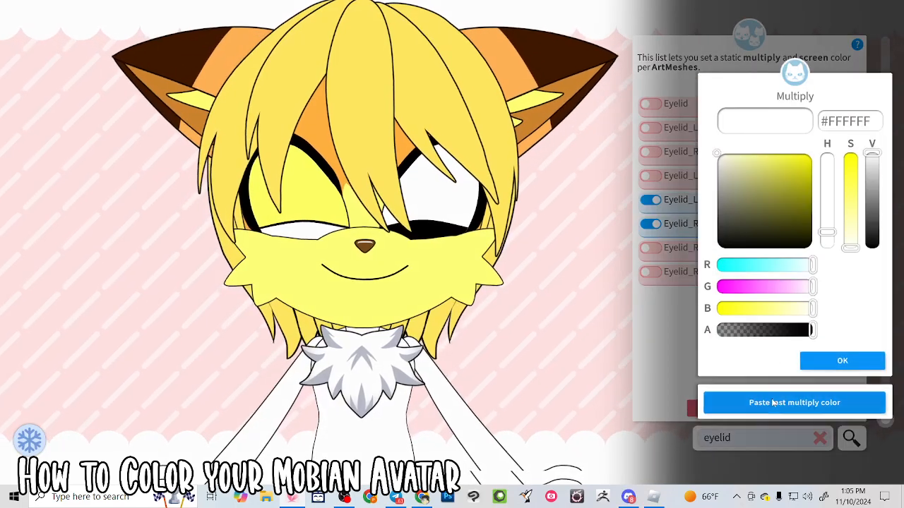
left_click(826, 360)
left_click(826, 360)
left_click(650, 177)
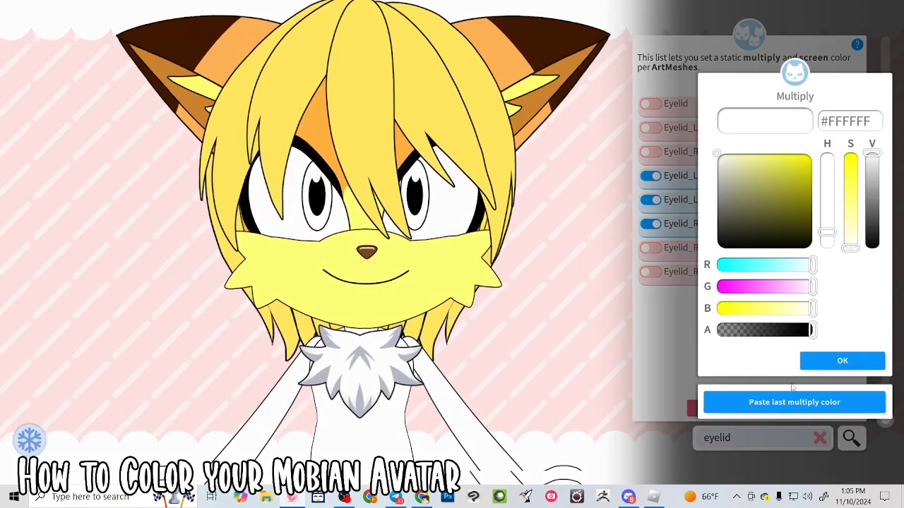
left_click(793, 402)
left_click(823, 358)
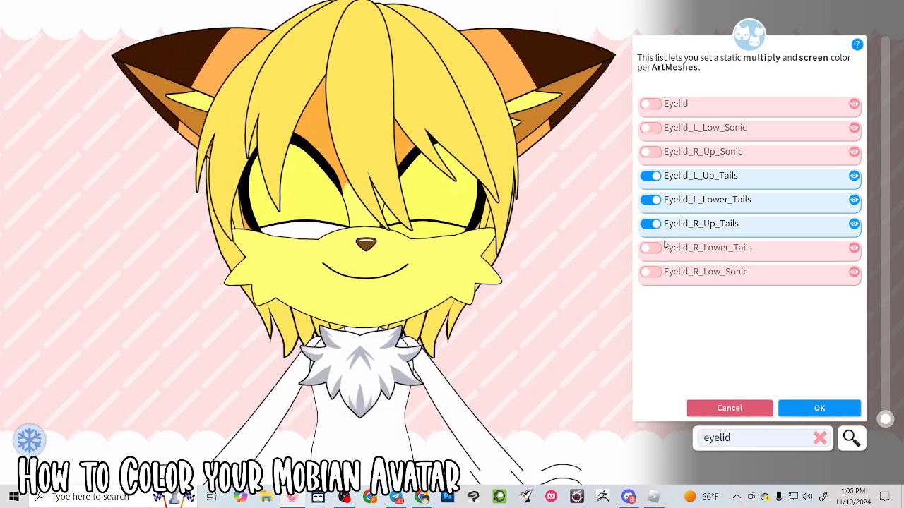
left_click(650, 249)
left_click(792, 402)
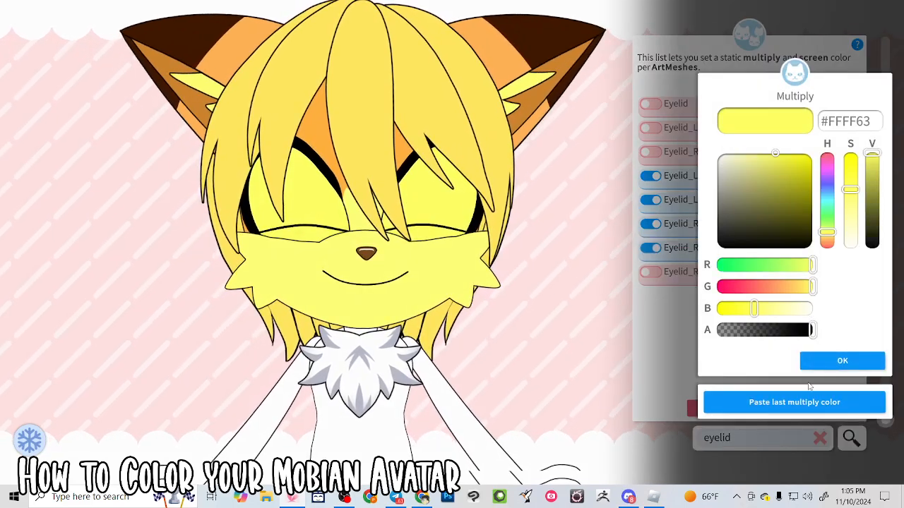
left_click(824, 360)
left_click(816, 366)
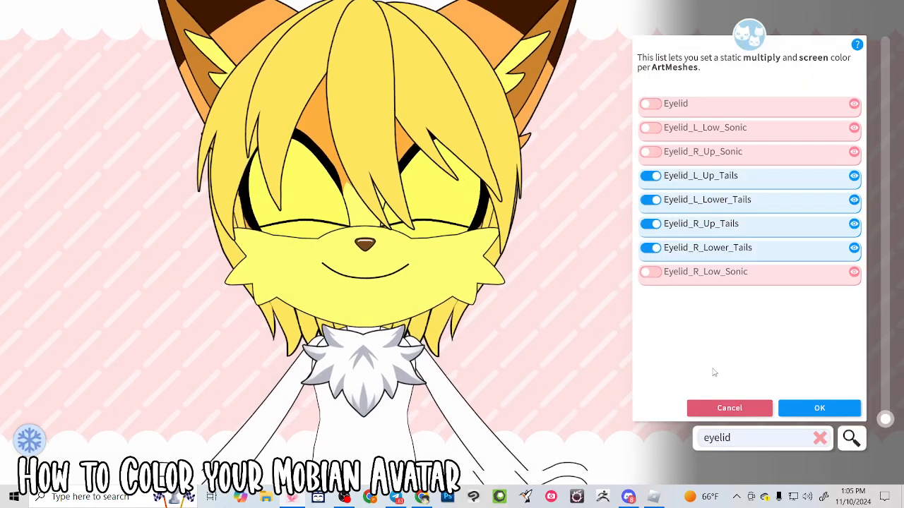
Step: Clear the eyelid filter, pick the left iris, enable EyeColor_L_TailsEye, and set its multiply color to blue #02A3FF
left_click(820, 438)
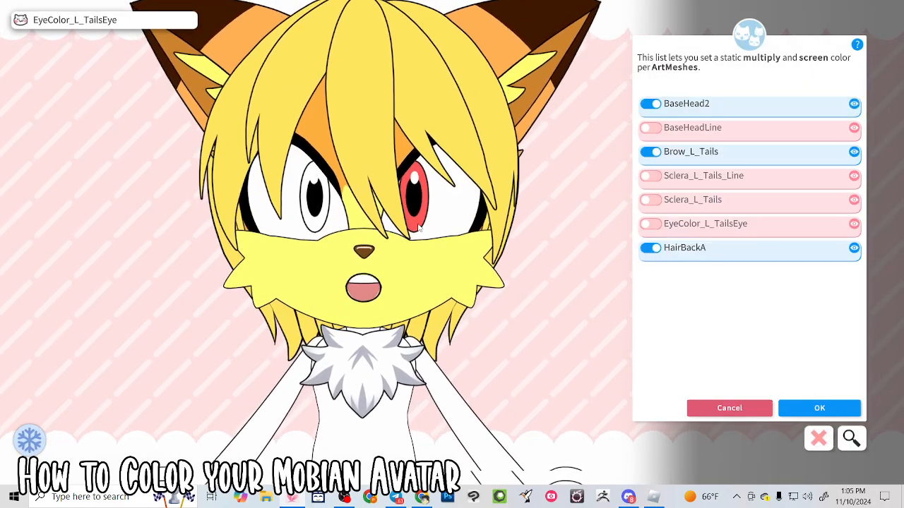
left_click(735, 226)
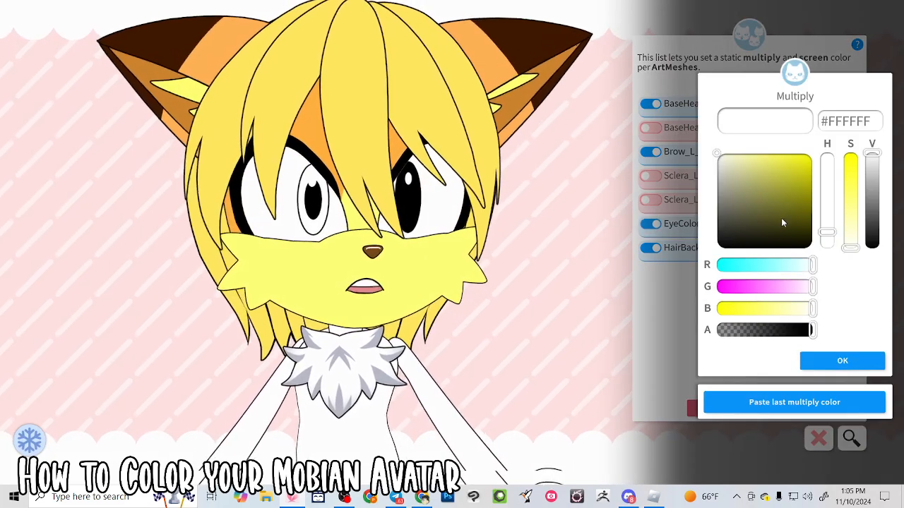
left_click_drag(781, 223, 787, 204)
left_click_drag(760, 286, 719, 264)
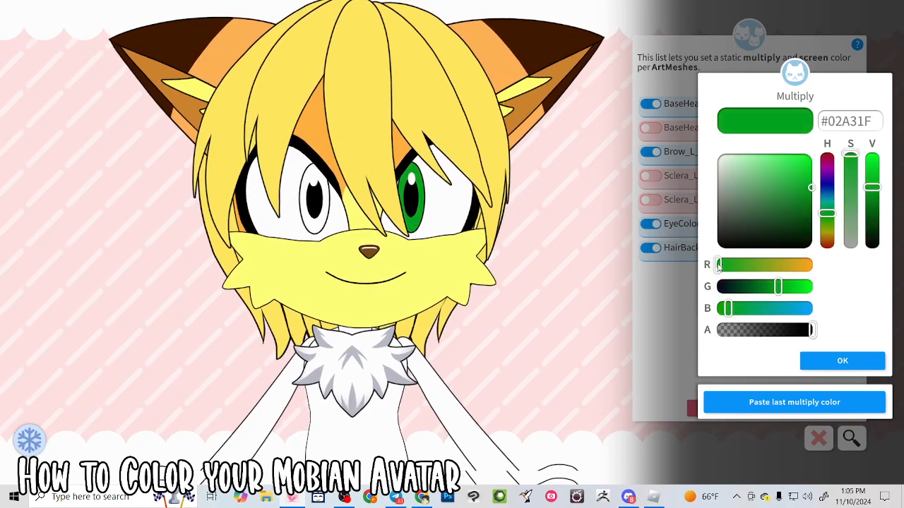
left_click_drag(728, 309, 812, 309)
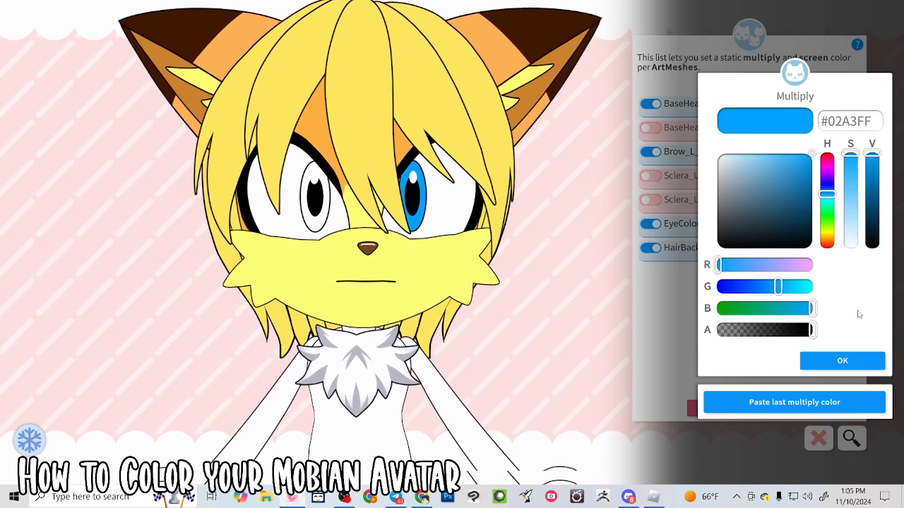
left_click(848, 365)
left_click(848, 365)
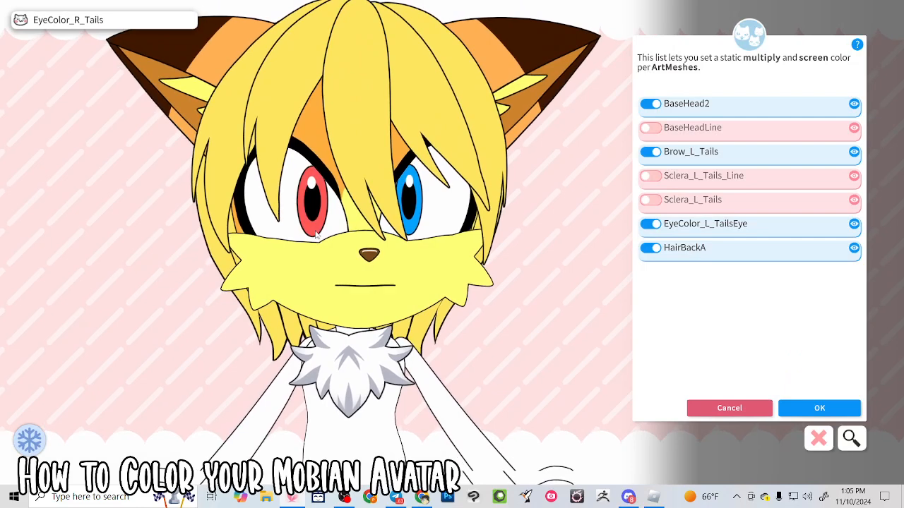
Step: Pick the right iris, enable EyeColor_R_Tails, and paste the last multiply color onto it
left_click(313, 212)
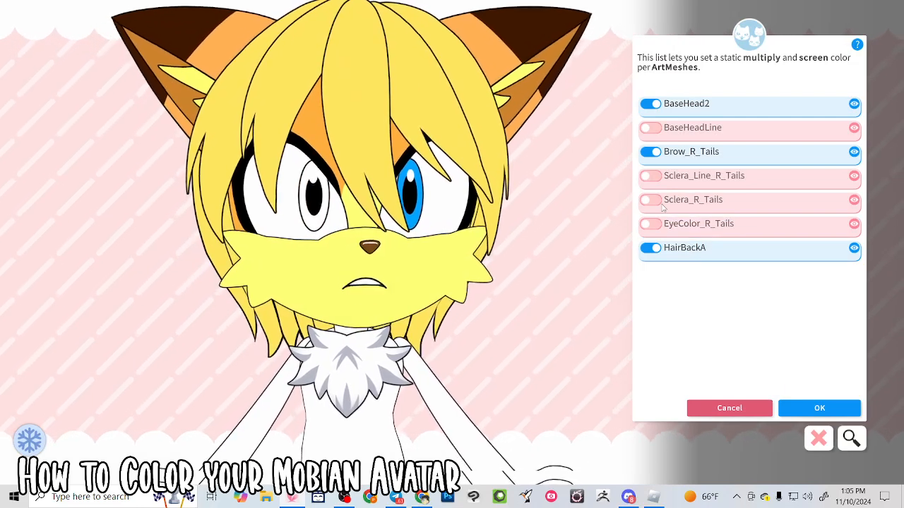
left_click(784, 224)
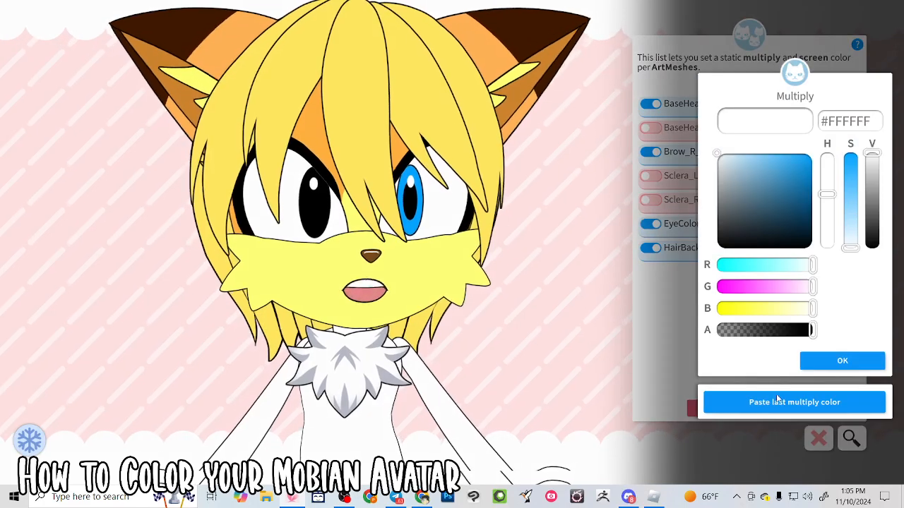
left_click(780, 401)
left_click(833, 362)
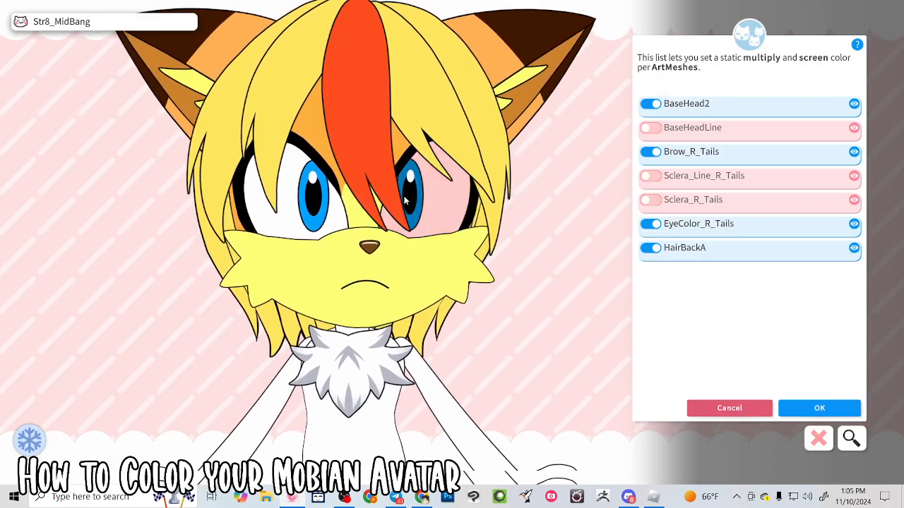
Step: Pick the left pupil, enable Pupil_L_TailsEye, keep its white multiply color, and set its screen color to red #FF0000
left_click(409, 200)
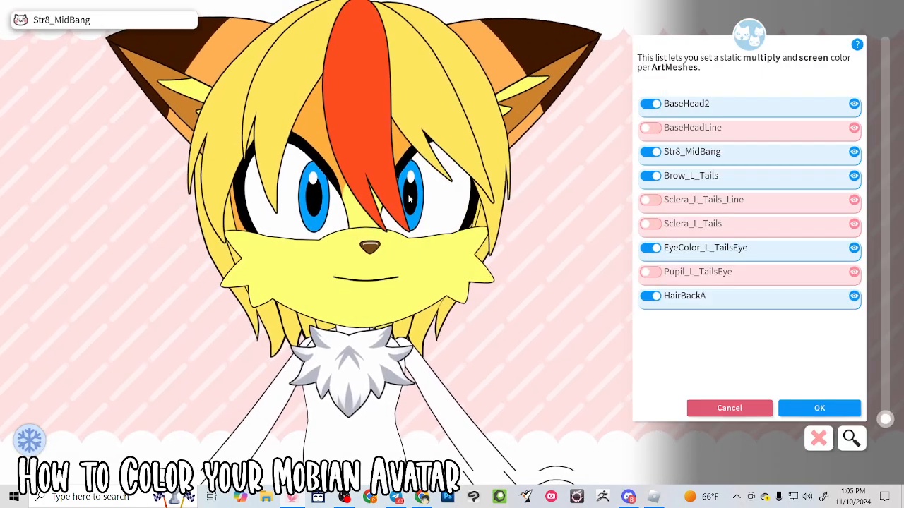
left_click(651, 274)
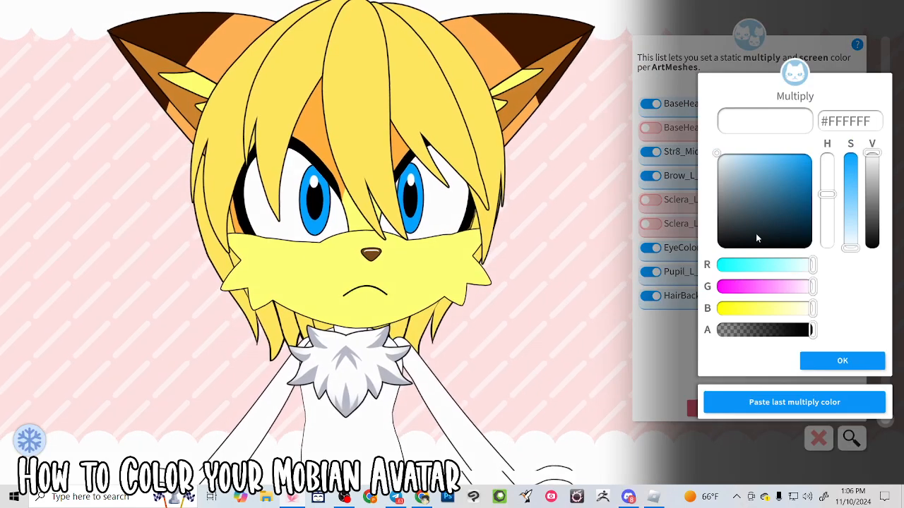
left_click(842, 361)
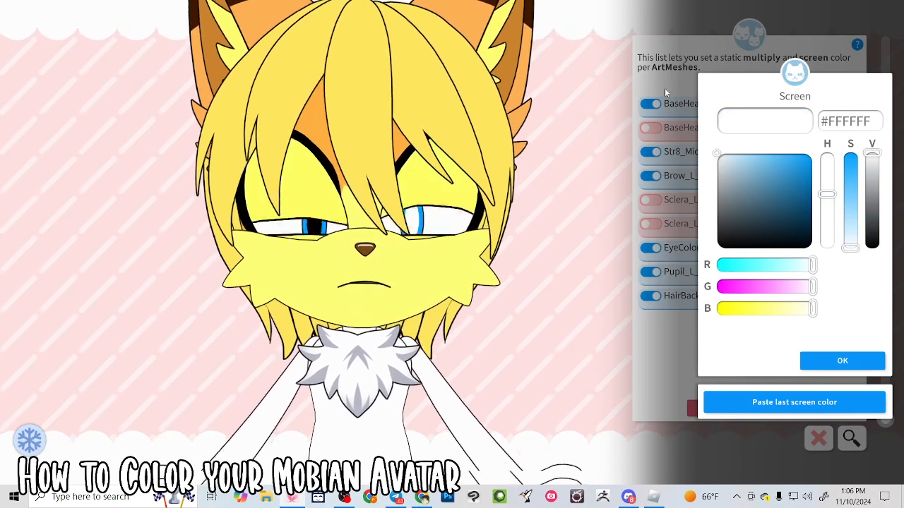
mouse_move(717, 154)
left_mouse_down()
mouse_move(672, 154)
mouse_move(752, 162)
mouse_move(779, 242)
mouse_move(833, 282)
mouse_move(782, 156)
mouse_move(698, 128)
mouse_move(815, 152)
mouse_move(748, 180)
mouse_move(760, 165)
left_mouse_up()
left_click_drag(831, 170, 829, 149)
left_click_drag(775, 185, 845, 144)
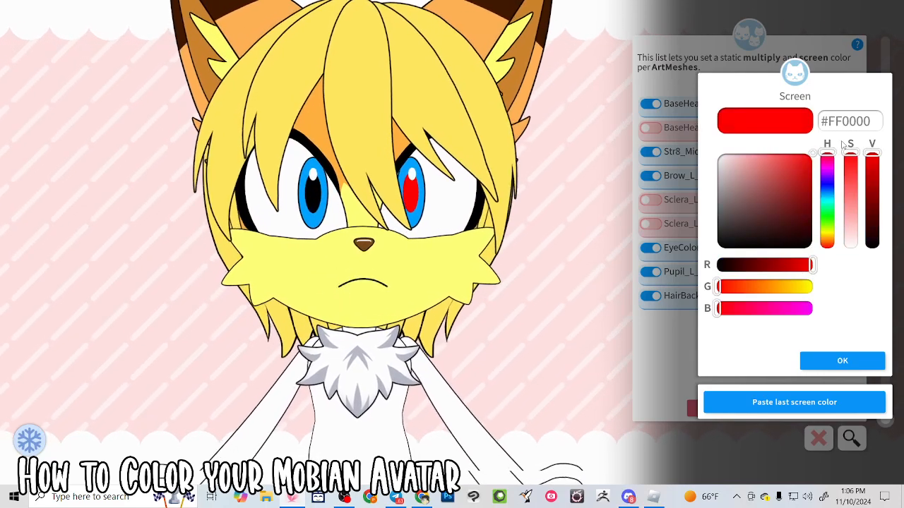
left_click(843, 361)
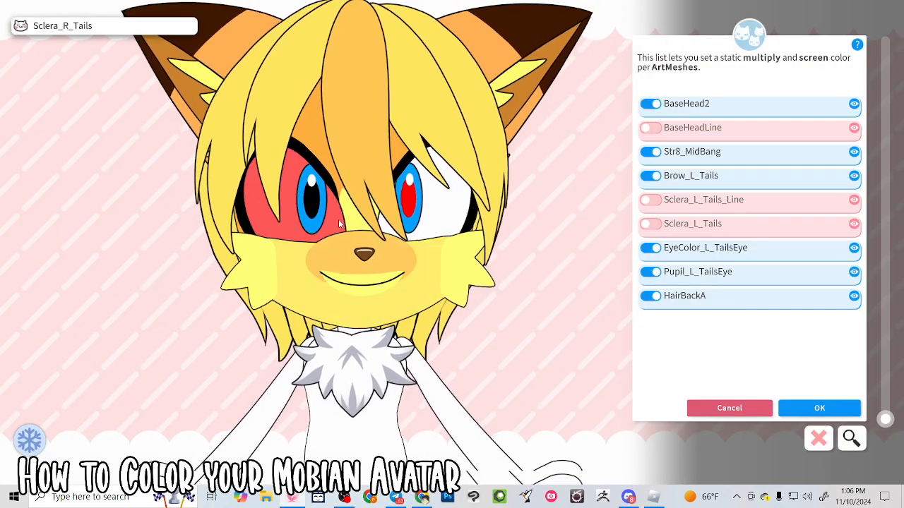
Step: Pick the right pupil, enable Pupil_R_TailsEye, and paste the last screen color onto it
left_click(314, 205)
left_click(650, 247)
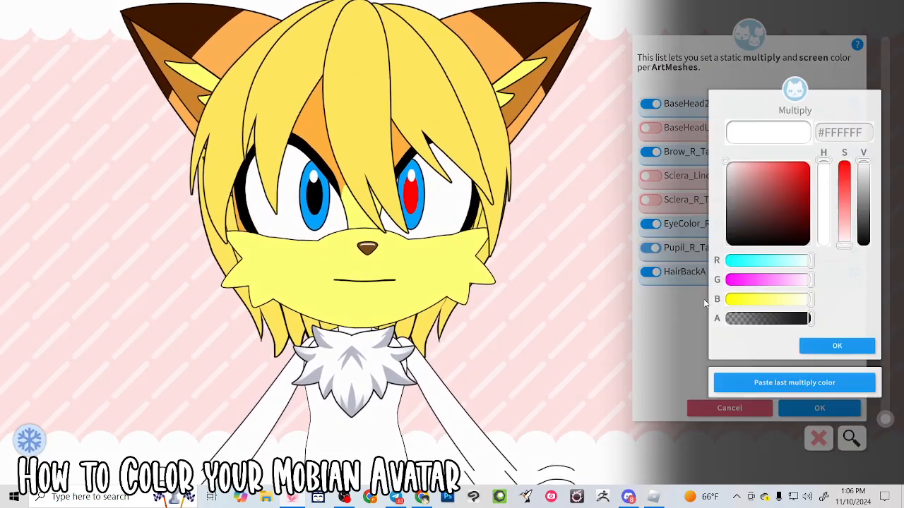
left_click(815, 364)
left_click(801, 398)
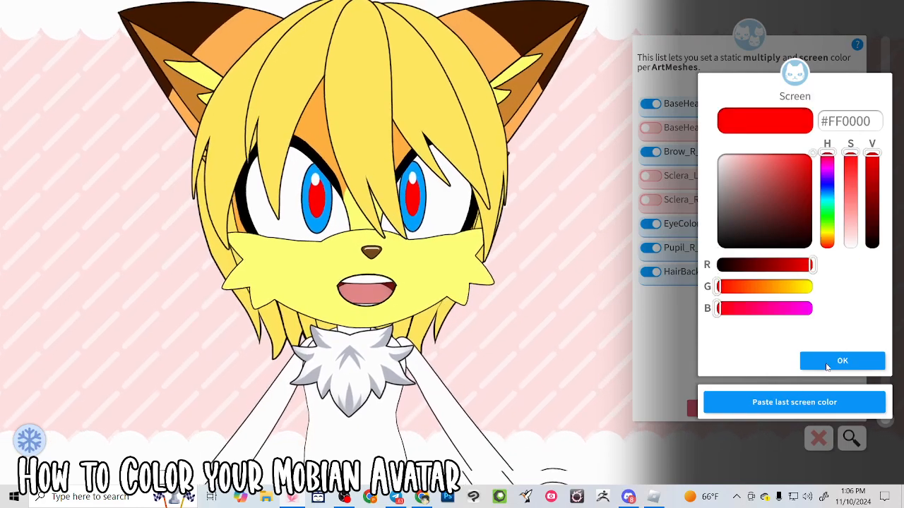
left_click(827, 363)
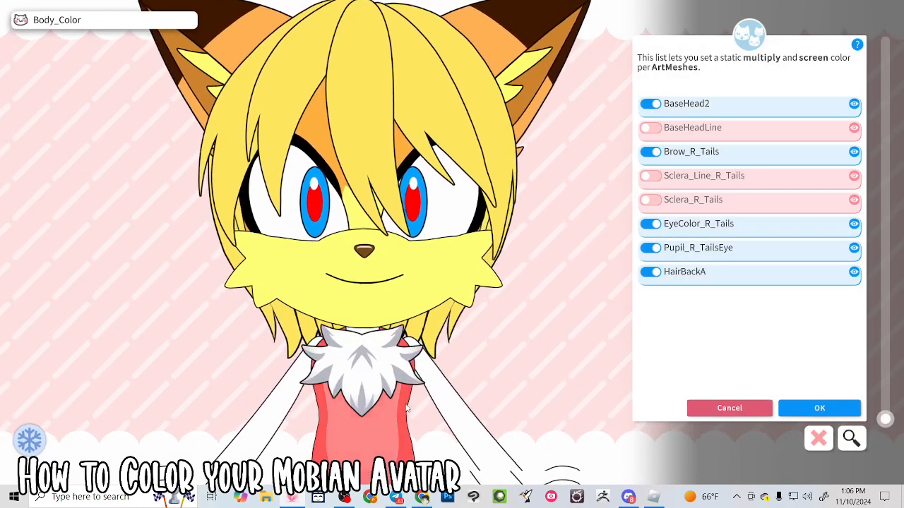
Step: Pick the forehead, reopen the BaseHead2 multiply and screen colors, and confirm them to make its orange the last used color
left_click(319, 130)
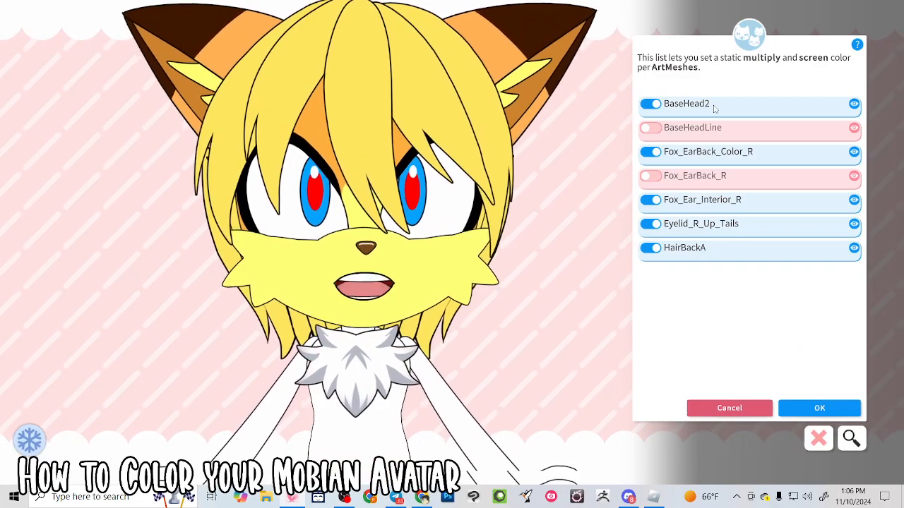
left_click(714, 106)
left_click(851, 361)
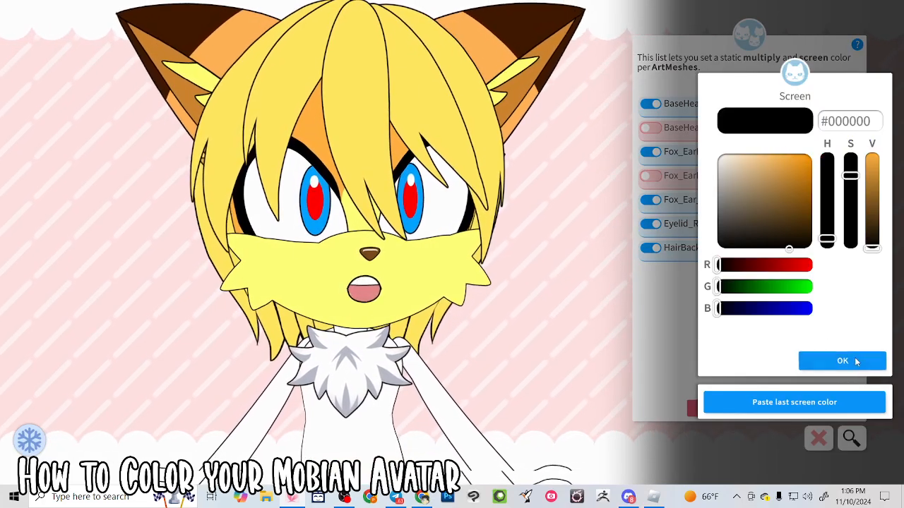
left_click(855, 361)
Step: Pick the torso, enable Body_Color, and paste the last multiply color onto it
left_click(341, 425)
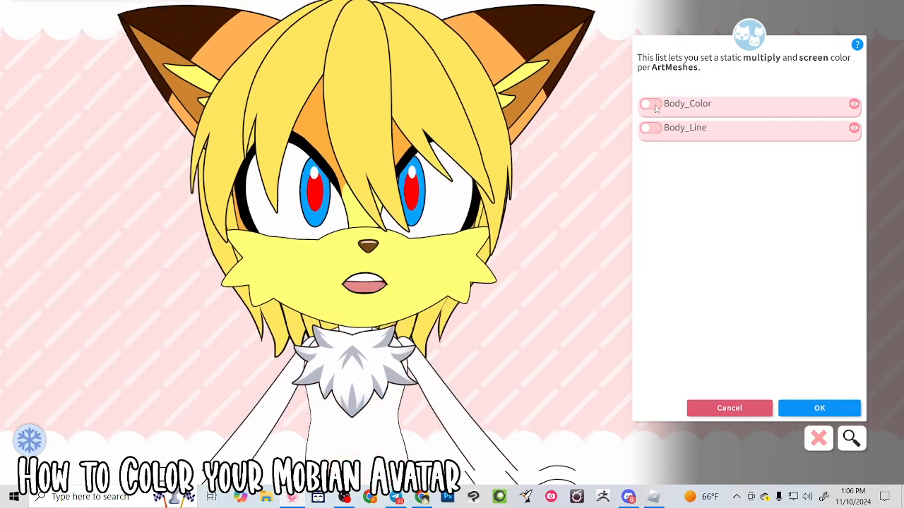
left_click(714, 107)
left_click(784, 371)
left_click(819, 358)
left_click(819, 359)
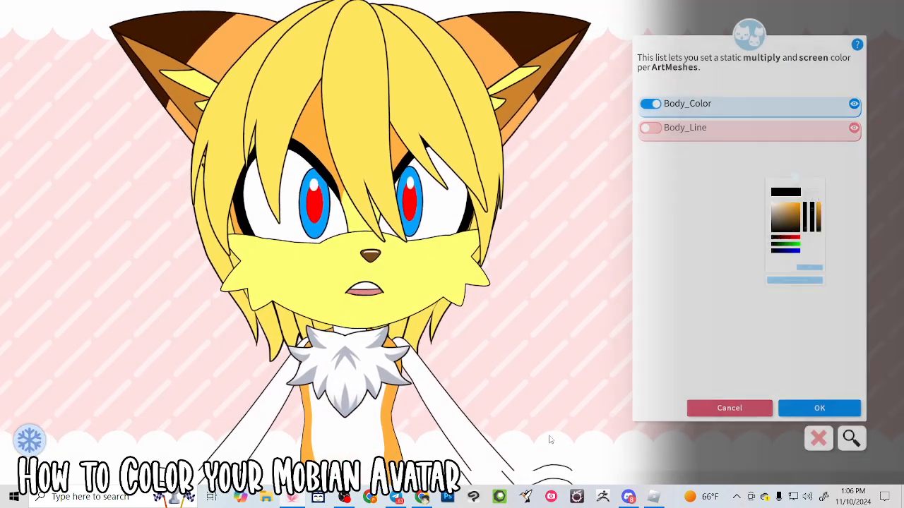
Step: Pick the left arm, enable Arm_L_Color, and paste the last multiply color onto it
left_click(484, 450)
left_click(656, 106)
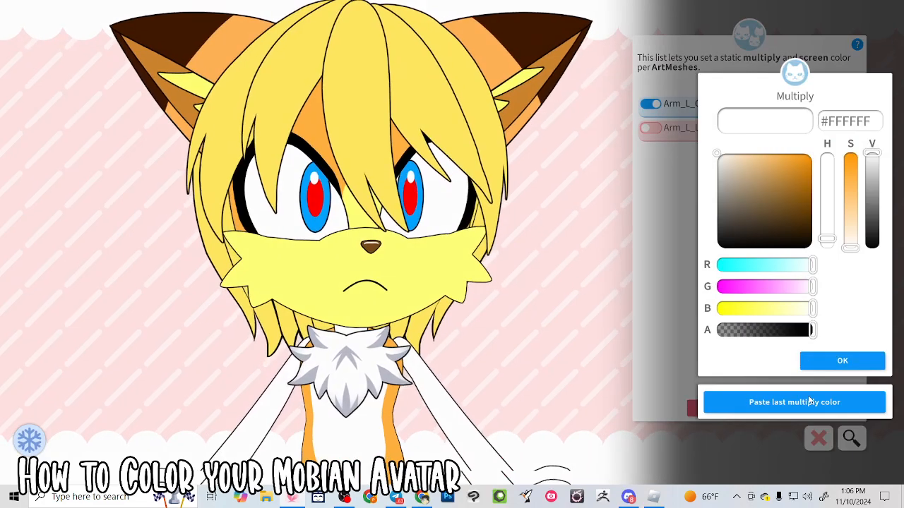
left_click(819, 361)
left_click(829, 357)
Step: Pick the right arm, enable Arm_R_Line, and paste the last multiply color onto it with a black screen color
left_click(267, 402)
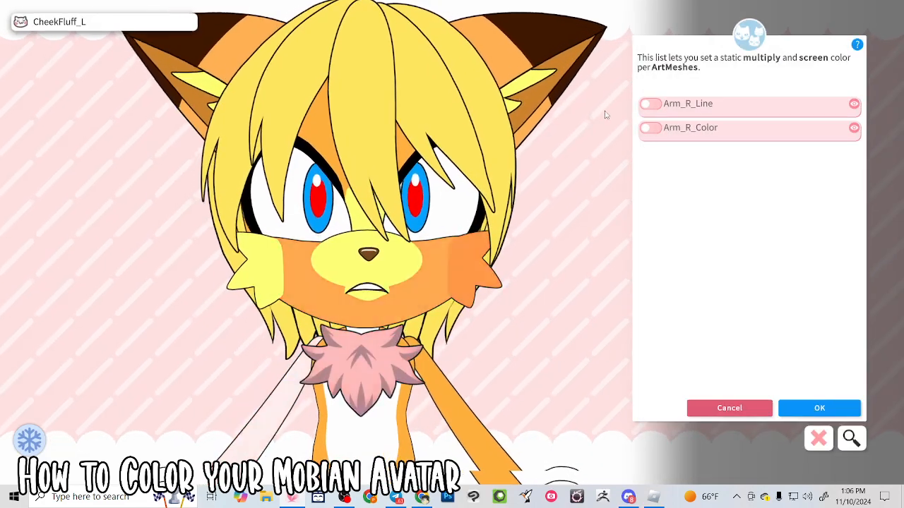
left_click(651, 104)
left_click(791, 397)
left_click(833, 361)
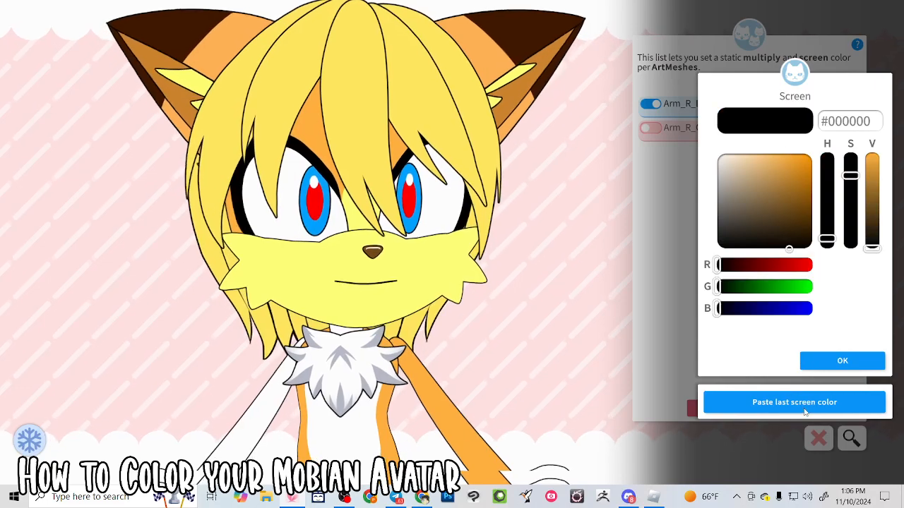
left_click(823, 360)
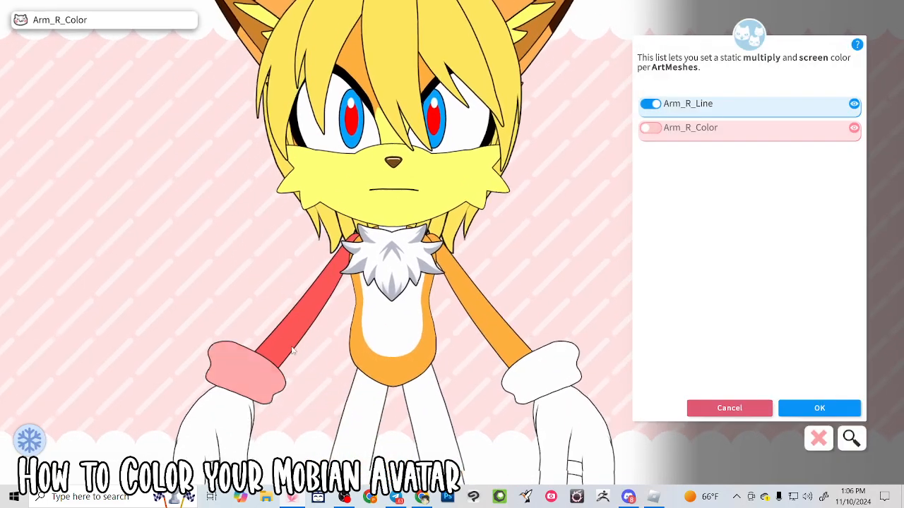
Step: Enable Arm_R_Color and paste the last multiply color, orange #FFB13F, onto it
left_click(649, 128)
left_click(794, 401)
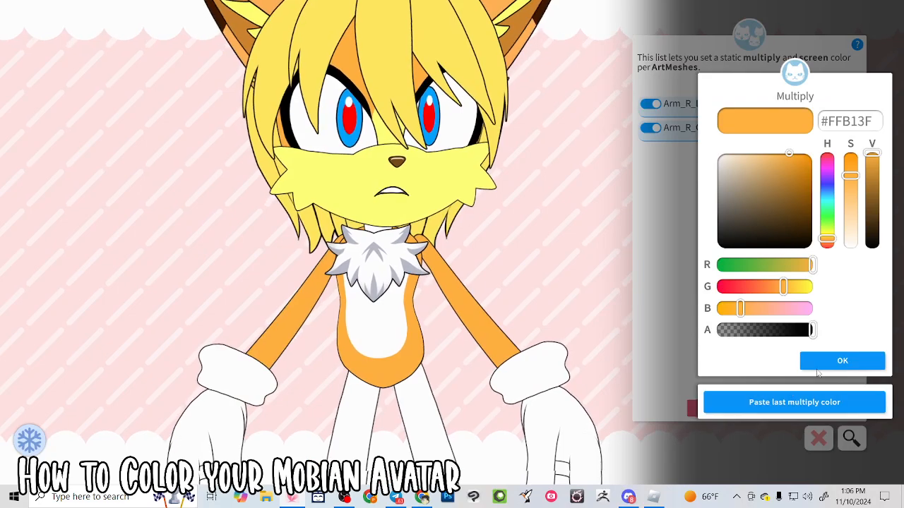
left_click(819, 359)
left_click(817, 359)
Step: Pick the left leg, enable Leg_L_Color, and paste the last multiply color, orange #FFB13F, onto it
left_click(422, 402)
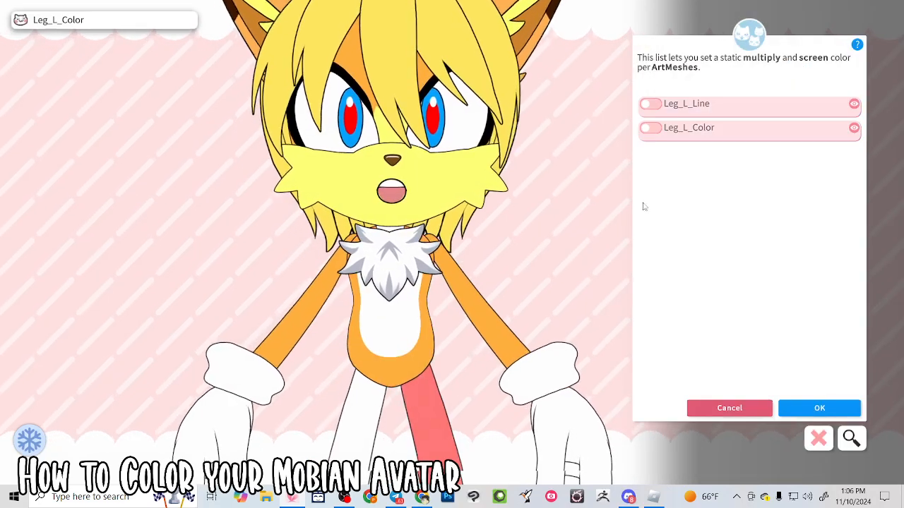
left_click(649, 127)
left_click(794, 402)
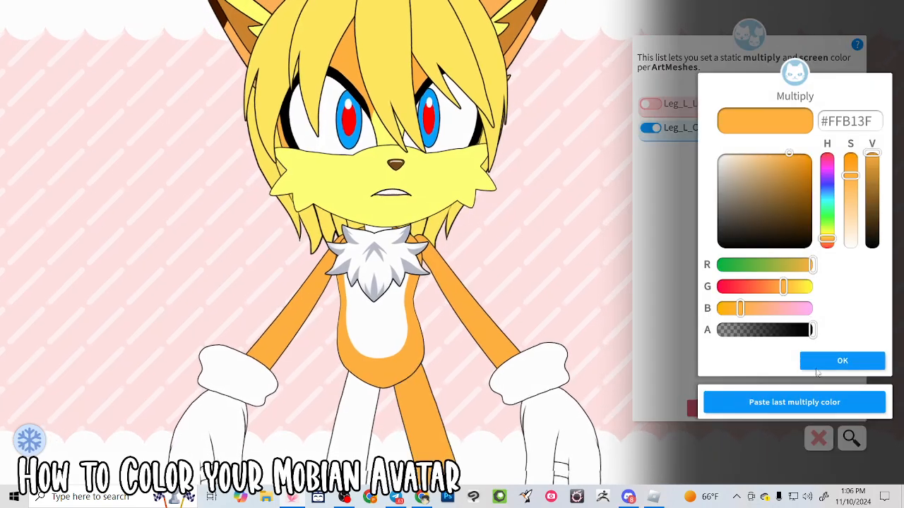
left_click(823, 361)
left_click(823, 361)
Step: Pick the right leg, enable Leg_R, and paste the last multiply color, orange #FFB13F, onto it
left_click(349, 406)
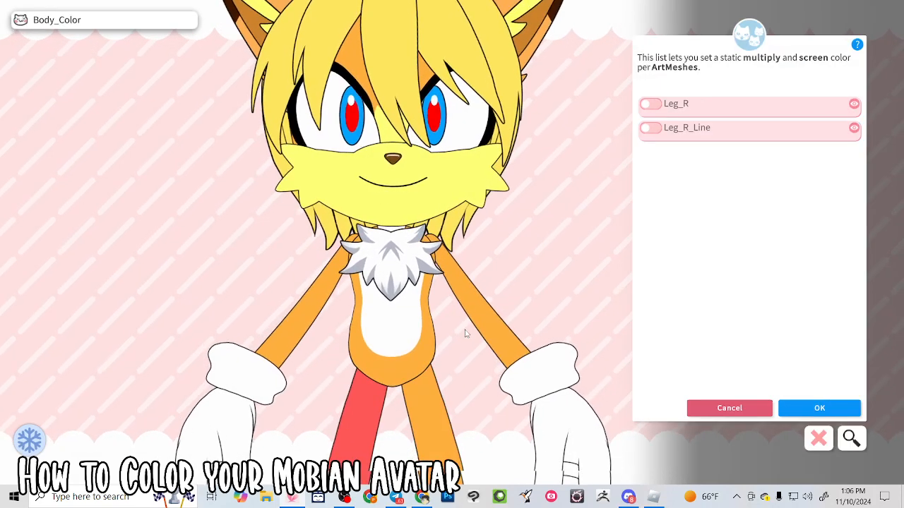
left_click(649, 104)
left_click(794, 402)
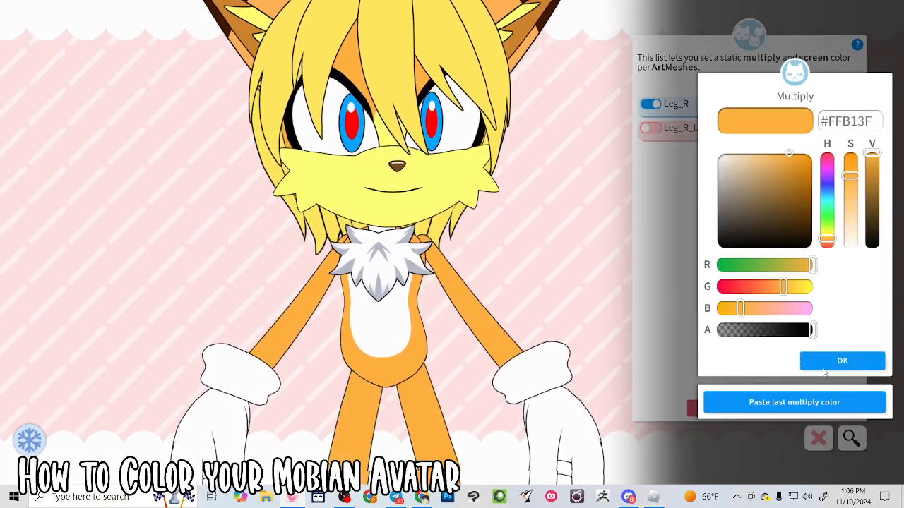
left_click(822, 361)
left_click(822, 361)
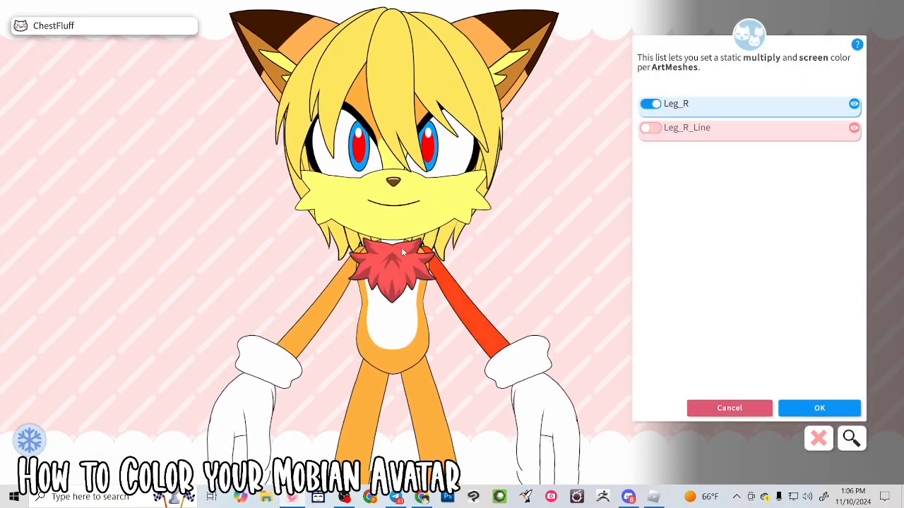
Step: Pick the neck area, enable Neck, and paste the last multiply color onto it with a black screen color
scroll(391, 225, "up", 5)
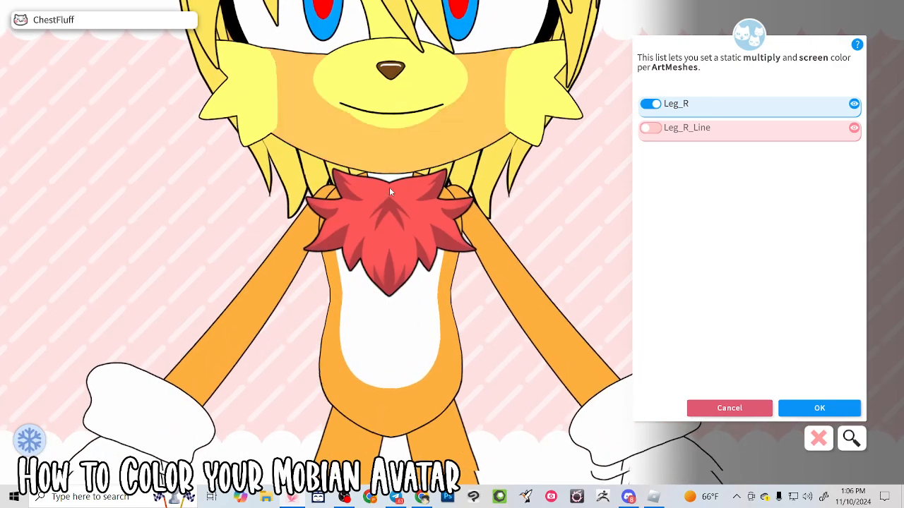
left_click(503, 168)
left_click(649, 152)
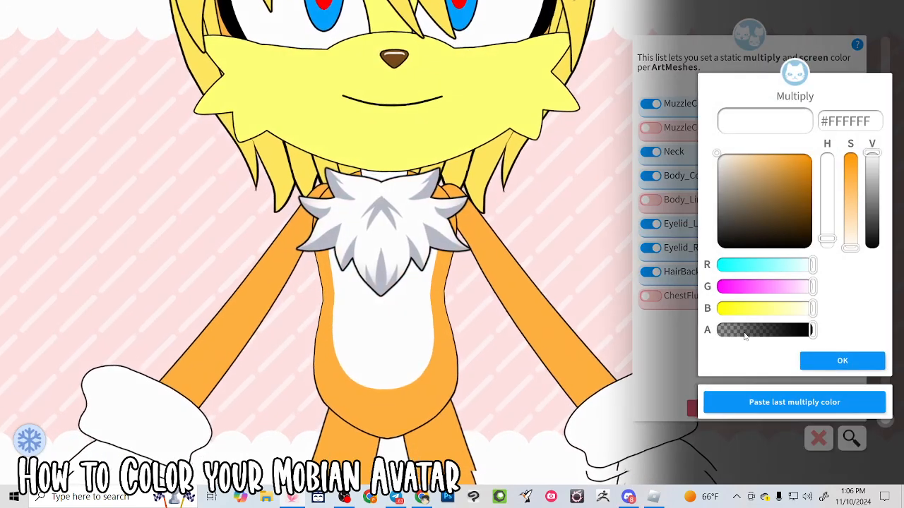
left_click(756, 401)
left_click(840, 361)
left_click(840, 361)
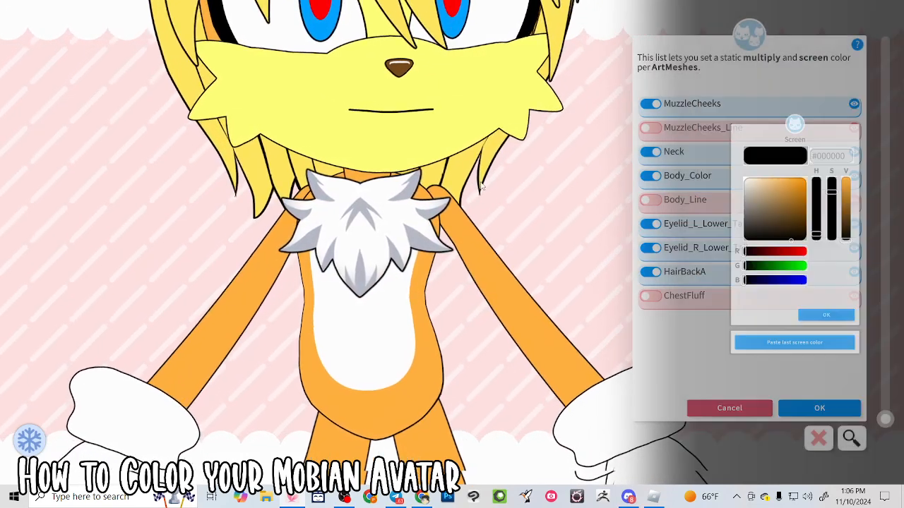
Step: Reopen the muzzle's yellow #FFFF76 multiply color and accept it again to make it the last used color
left_click(682, 133)
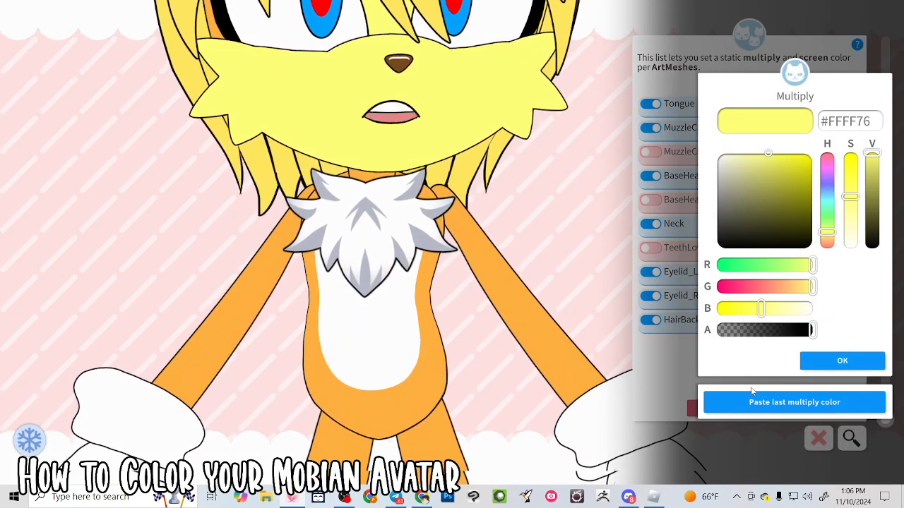
left_click(817, 360)
left_click(817, 359)
Step: Pick the chest fluff, enable ChestFluff, and paste the last multiply color, yellow #FFFF76, onto it
left_click(343, 205)
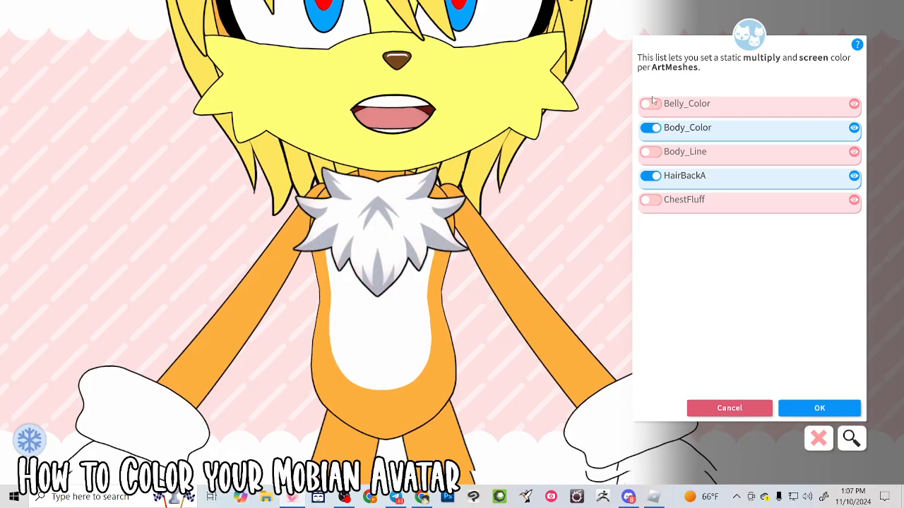
left_click(655, 201)
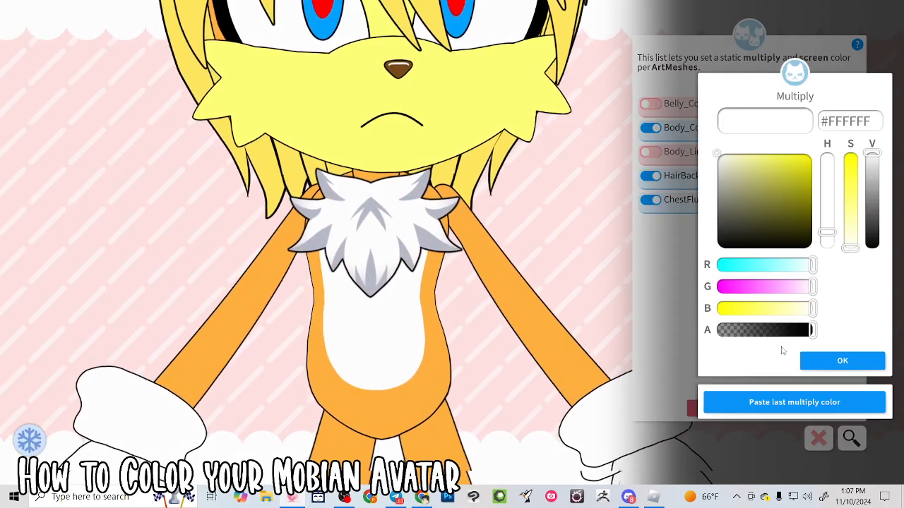
left_click(791, 403)
left_click(815, 361)
left_click(816, 365)
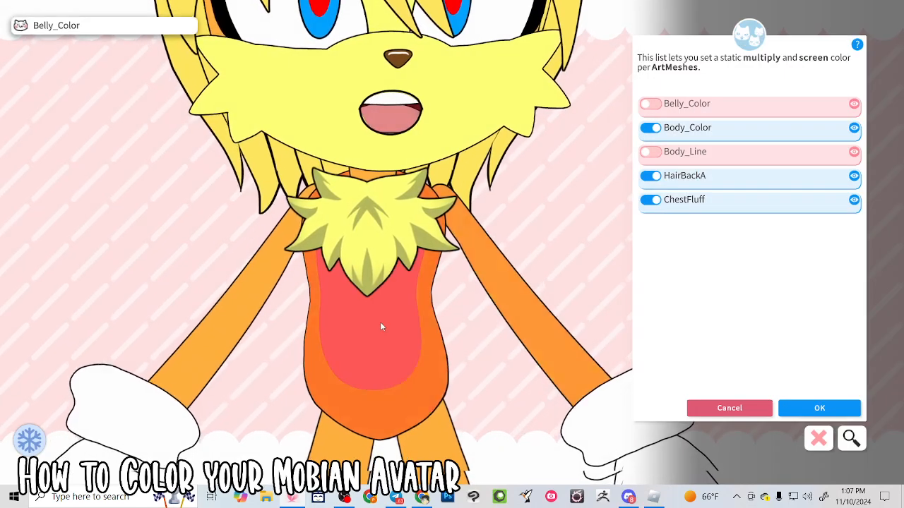
Step: Pick the belly, enable Belly_Color, and paste the last multiply color onto it with a black screen color
left_click(380, 322)
left_click(650, 103)
left_click(794, 392)
left_click(839, 352)
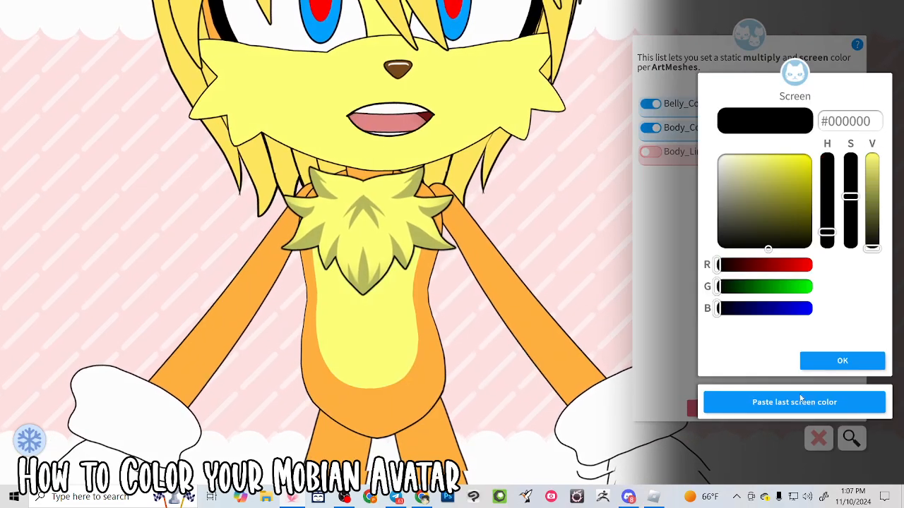
left_click(814, 359)
Step: Frame the avatar's lower body, filter the ArtMesh list by "shoe", and look through the shoe meshes
scroll(485, 267, "down", 5)
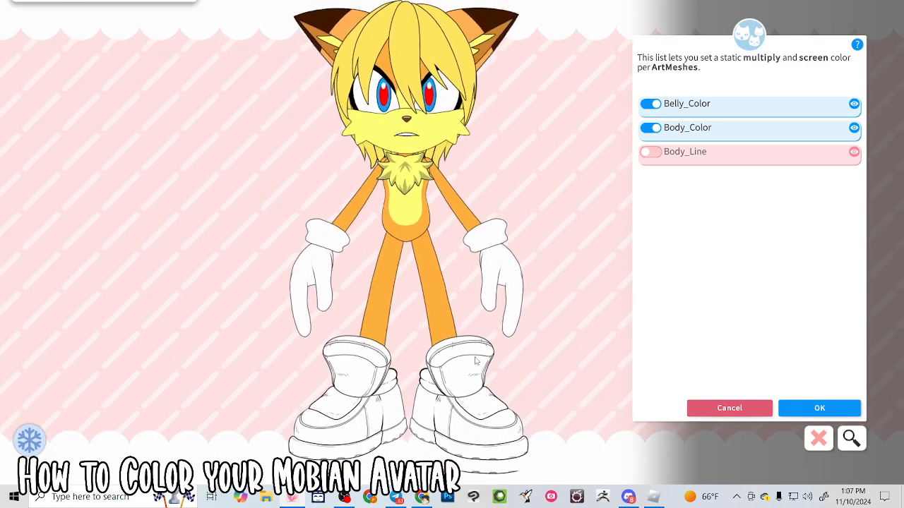
scroll(466, 408, "up", 2)
scroll(465, 408, "up", 2)
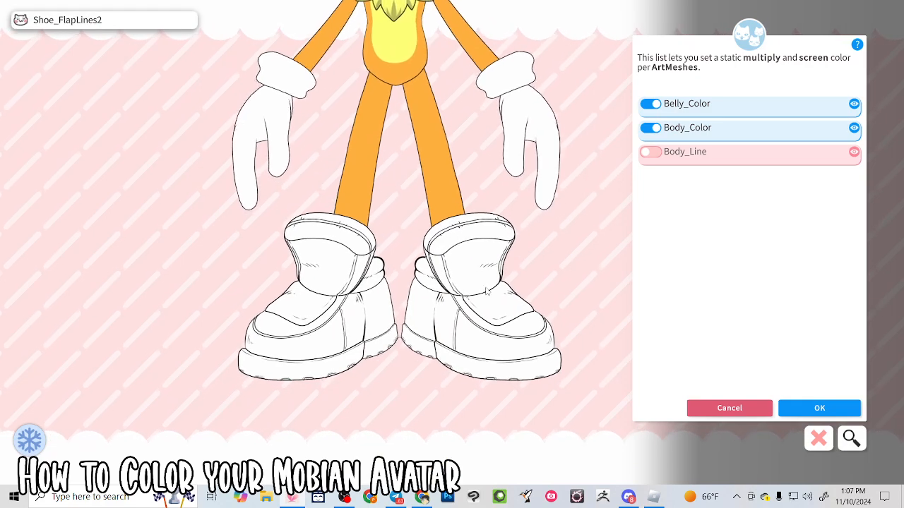
left_click_drag(425, 384, 496, 402)
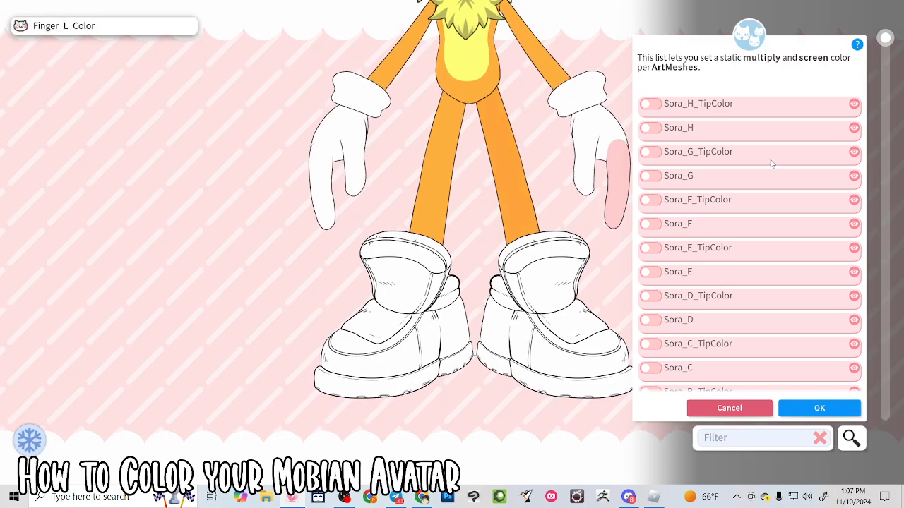
left_click(718, 438)
type("shoe")
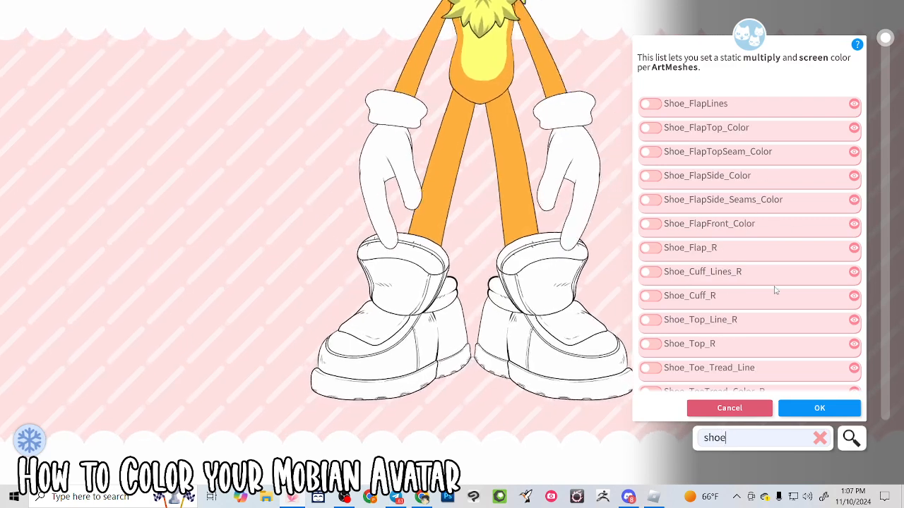
scroll(776, 290, "down", 15)
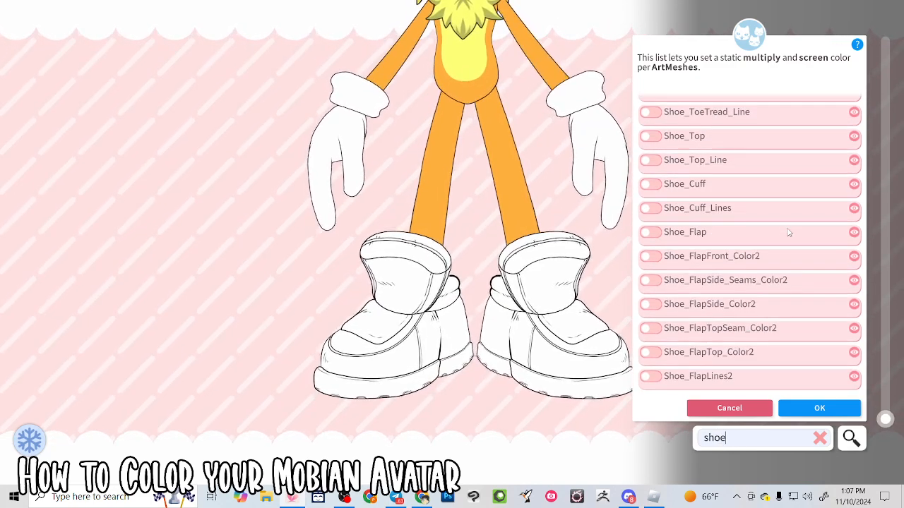
scroll(777, 232, "up", 20)
left_click_drag(576, 127, 406, 364)
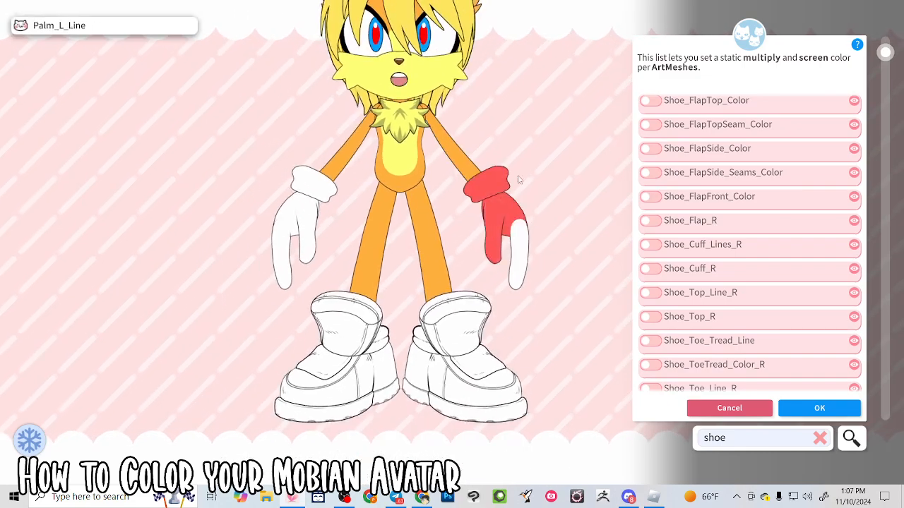
scroll(781, 156, "up", 1)
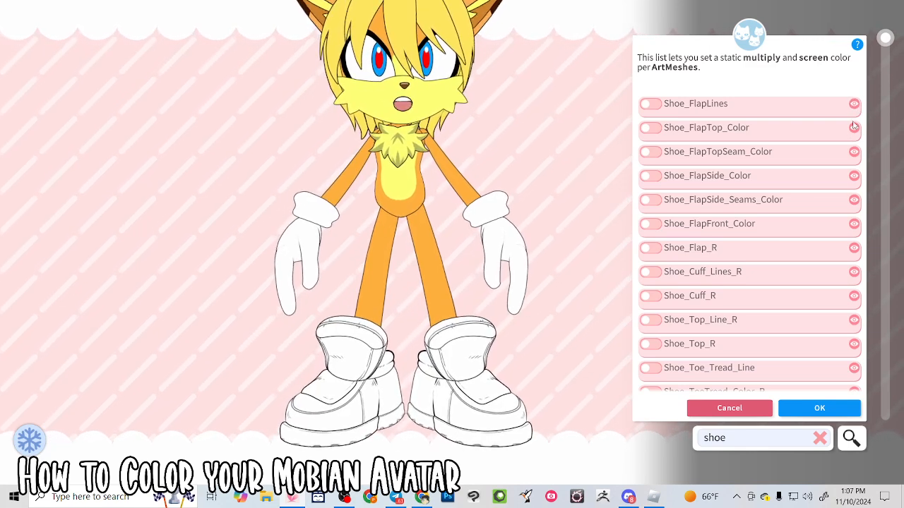
Step: Enable Shoe_FlapTop_Color and set its multiply color to a medium blue
left_click(653, 129)
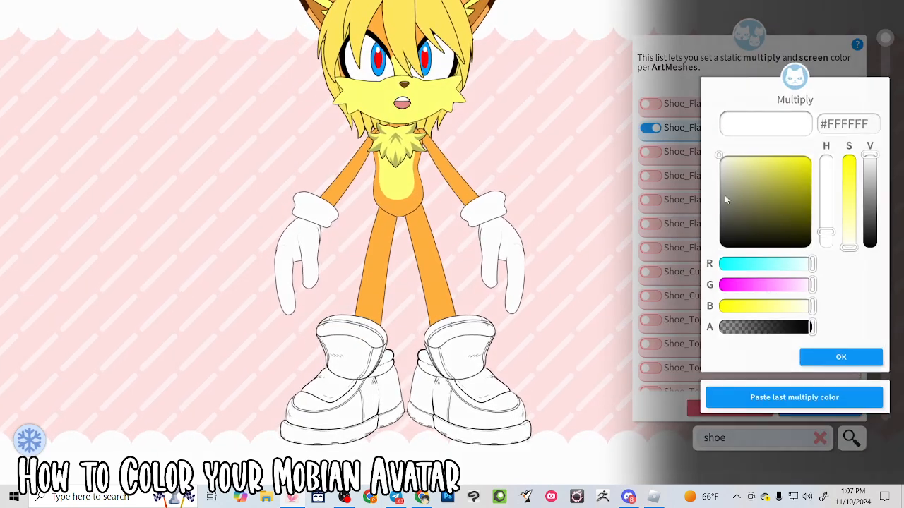
left_click(746, 266)
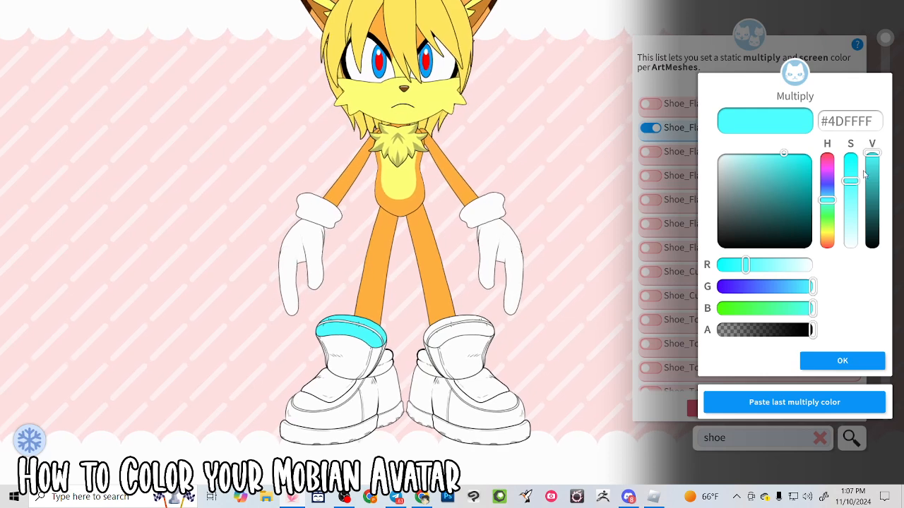
left_click(746, 308)
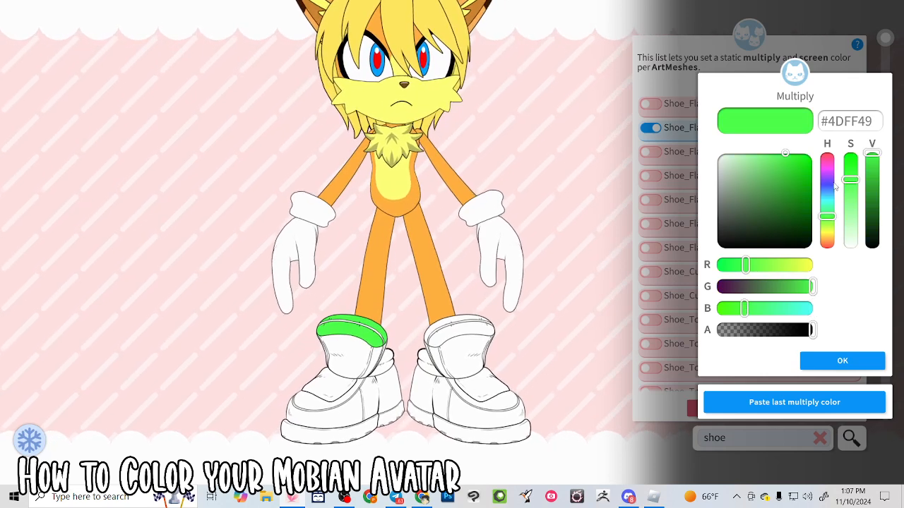
left_click(827, 208)
left_click_drag(770, 287, 775, 289)
left_click(826, 363)
left_click(827, 365)
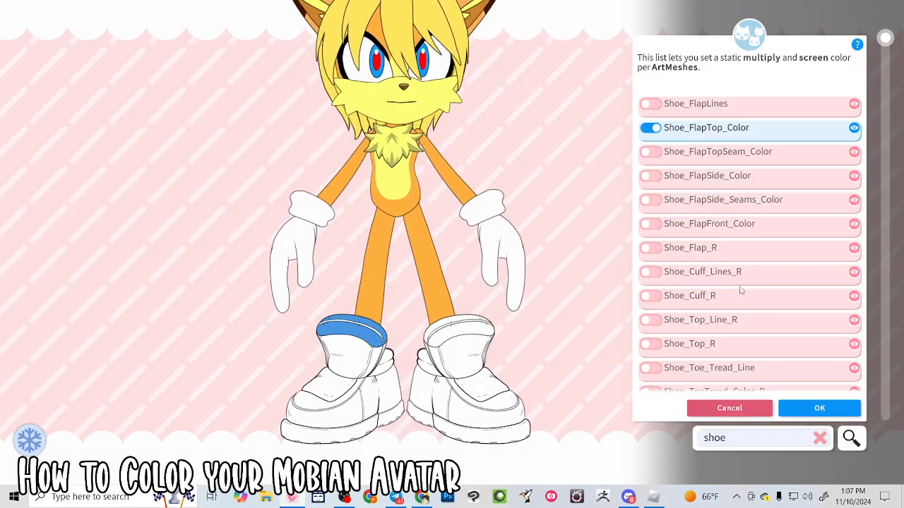
Step: Pick the other shoe's top flap, enable Shoe_FlapTop_Color2, and paste the last multiply color onto it
left_click(447, 336)
left_click(648, 177)
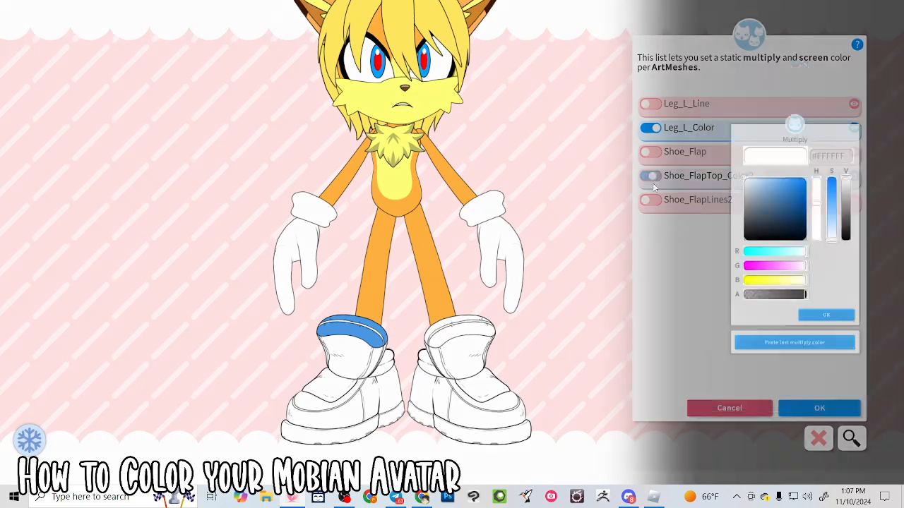
left_click(791, 401)
left_click(818, 361)
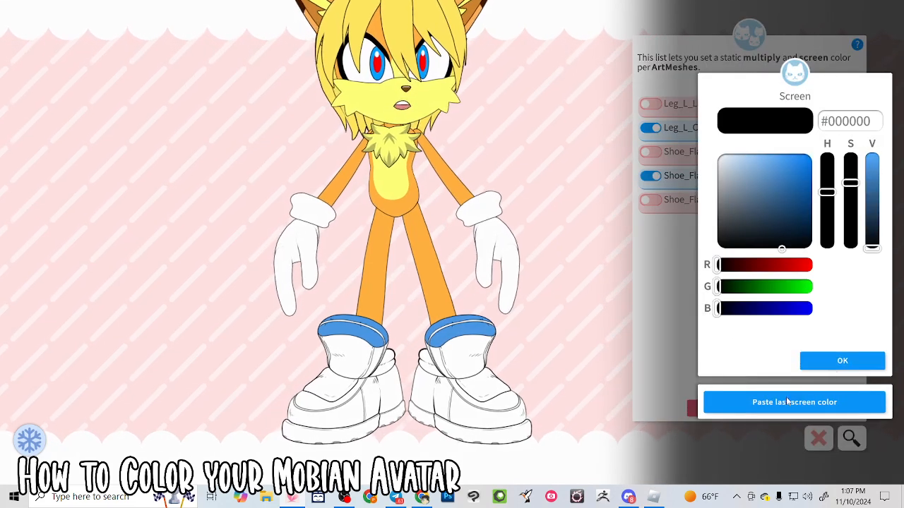
left_click(816, 362)
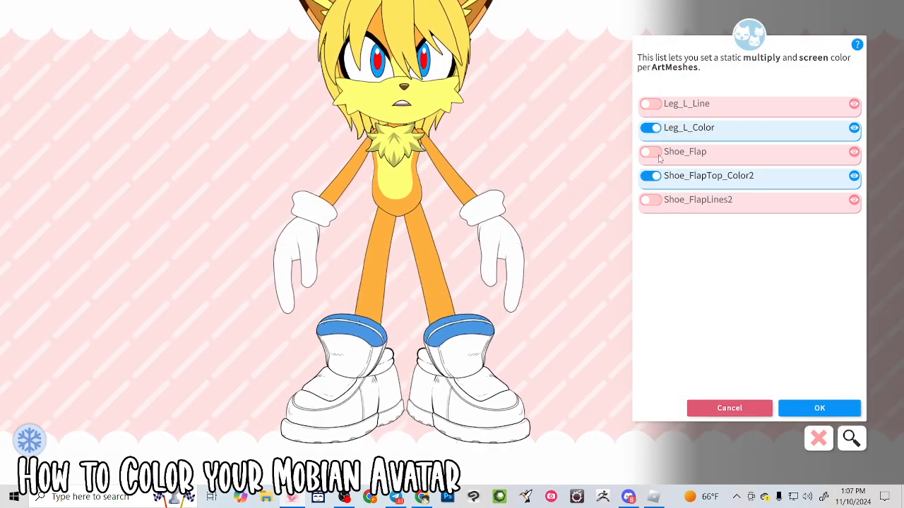
Step: Clear the picked meshes and filter the full ArtMesh list by "shoe" again
left_click(155, 182)
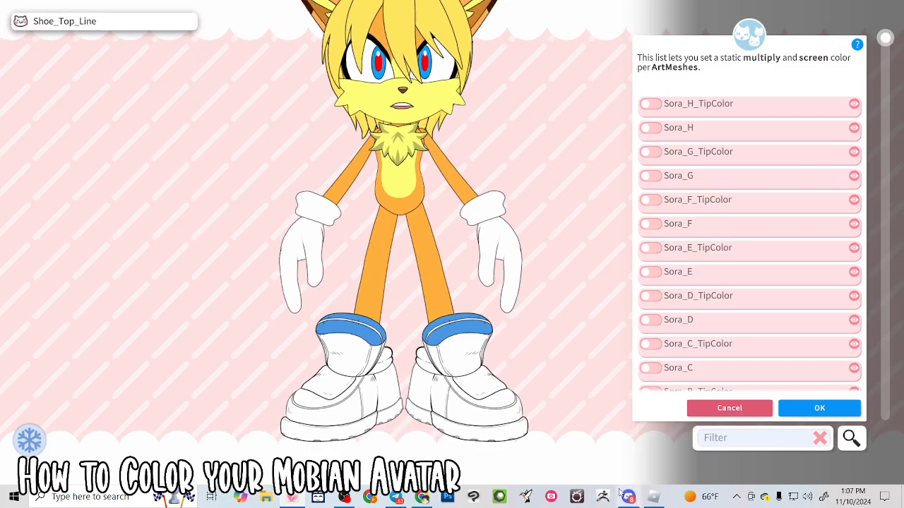
left_click(719, 439)
type("shoe")
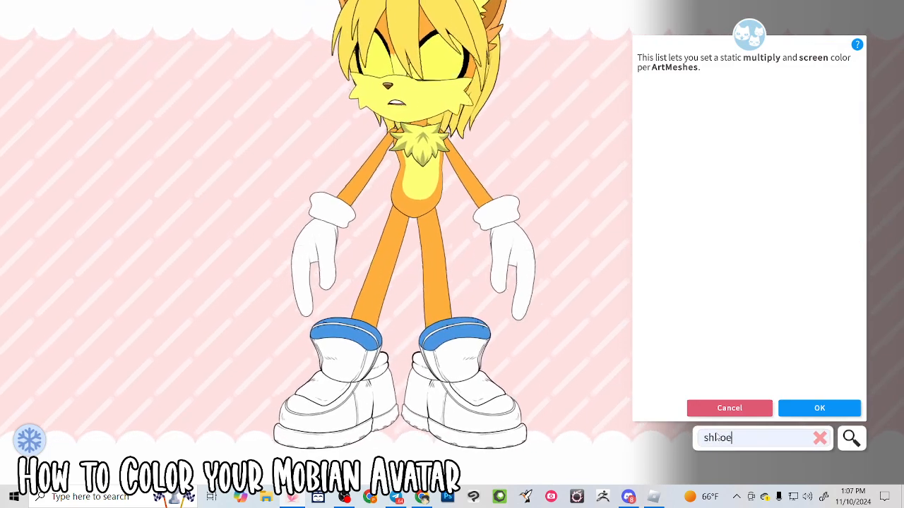
key("BackSpace")
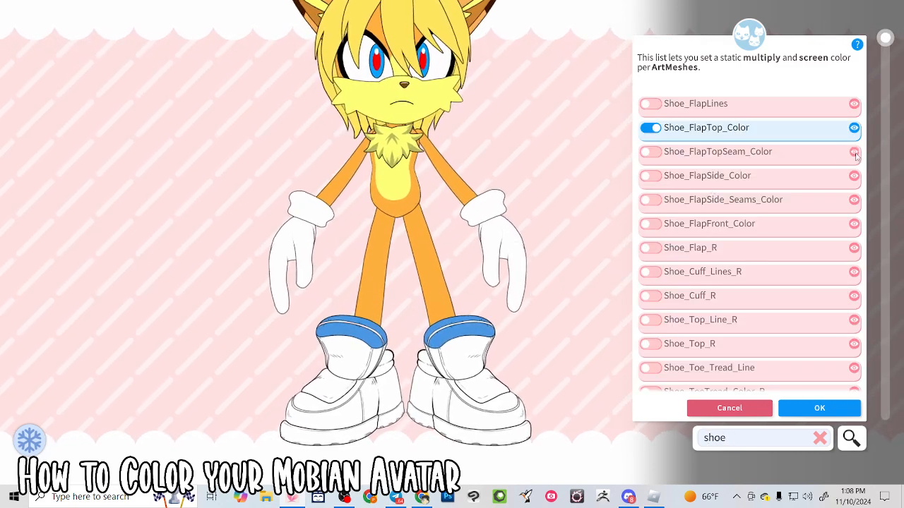
Step: Highlight Shoe_FlapTopSeam_Color on the model, enable it, and set its multiply color to yellow #FFF44A
scroll(338, 323, "up", 5)
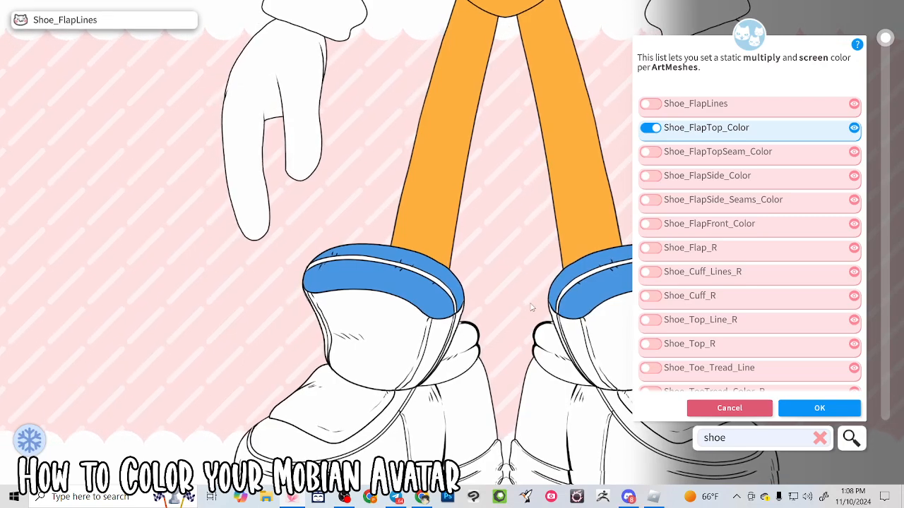
left_click(853, 154)
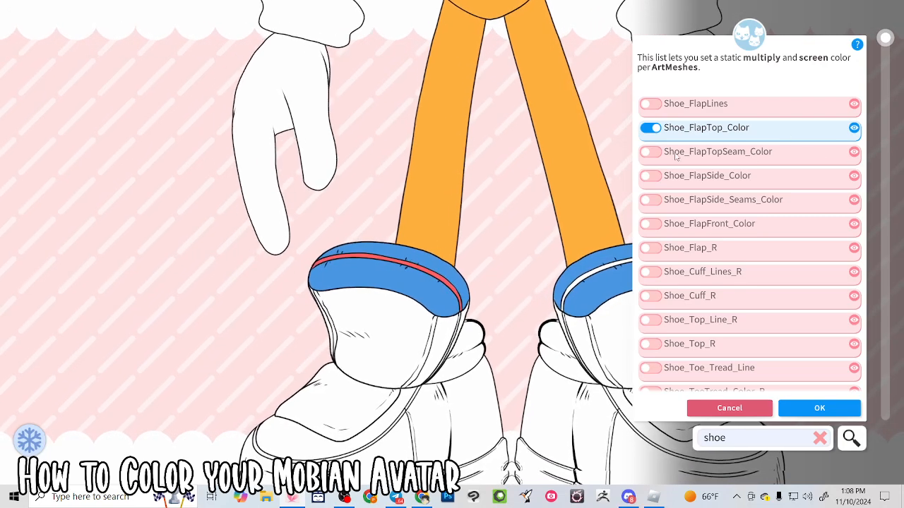
left_click(651, 152)
left_click_drag(850, 248, 851, 203)
left_click_drag(812, 308, 738, 309)
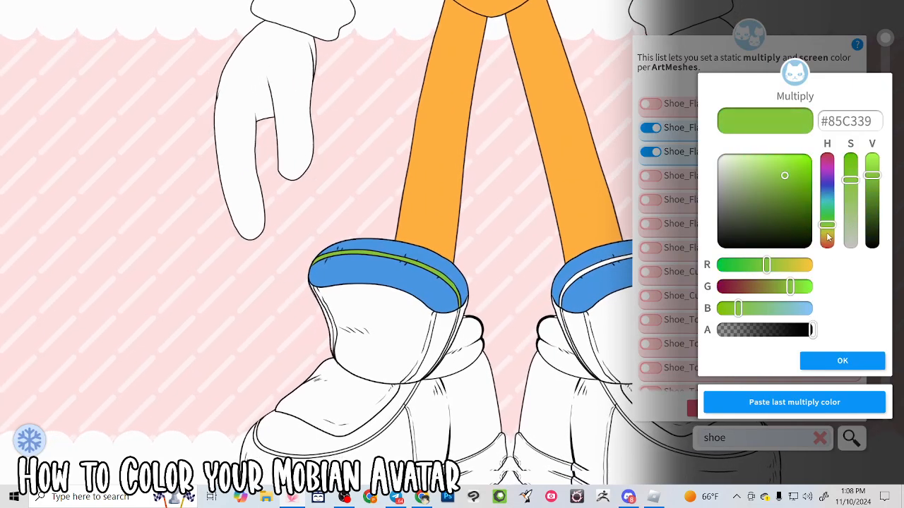
left_click_drag(827, 215, 827, 233)
left_click_drag(872, 176, 872, 155)
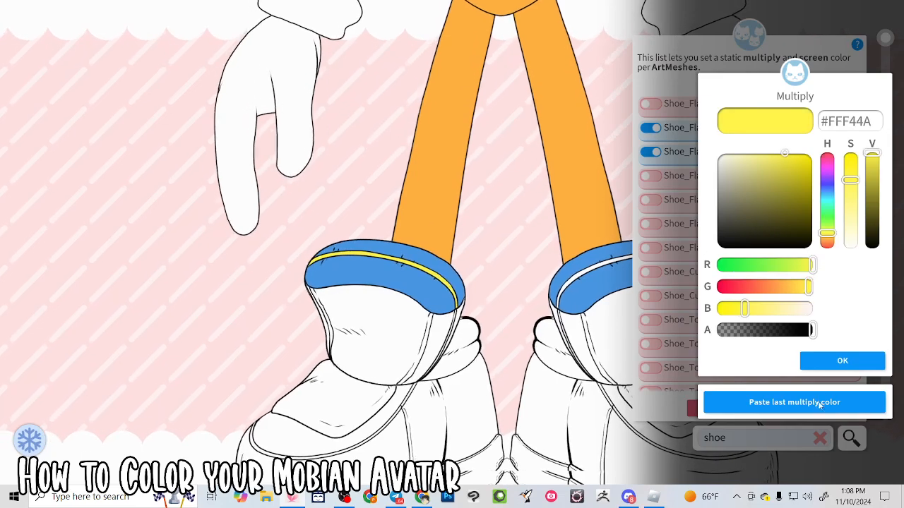
left_click(855, 361)
left_click(855, 361)
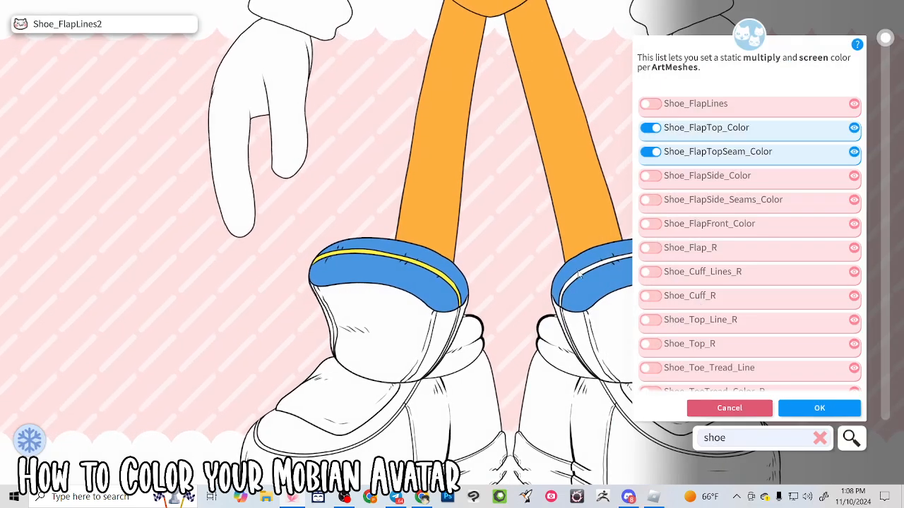
Step: Enable Shoe_Toe_Color_Seam_R and paste the last multiply color, yellow #FFF44A, onto it, keeping its screen color black
scroll(734, 243, "down", 3)
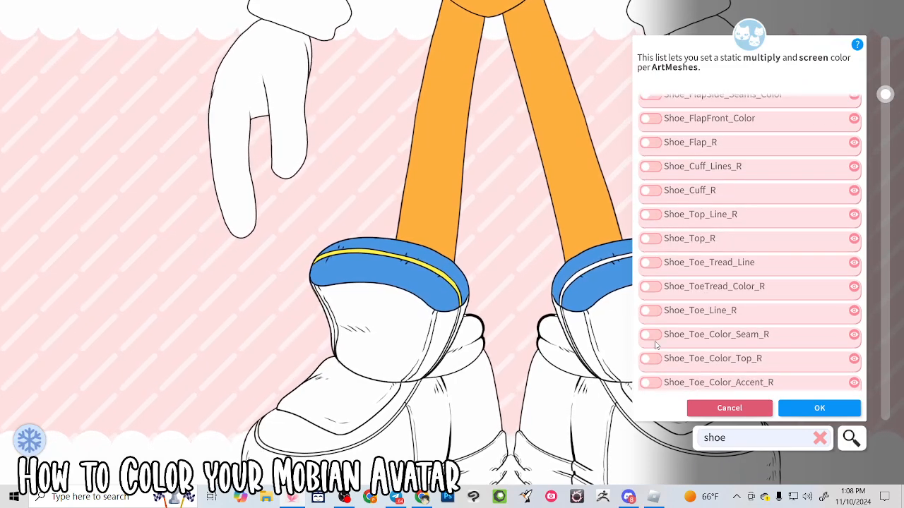
left_click(650, 336)
left_click(795, 402)
left_click(829, 364)
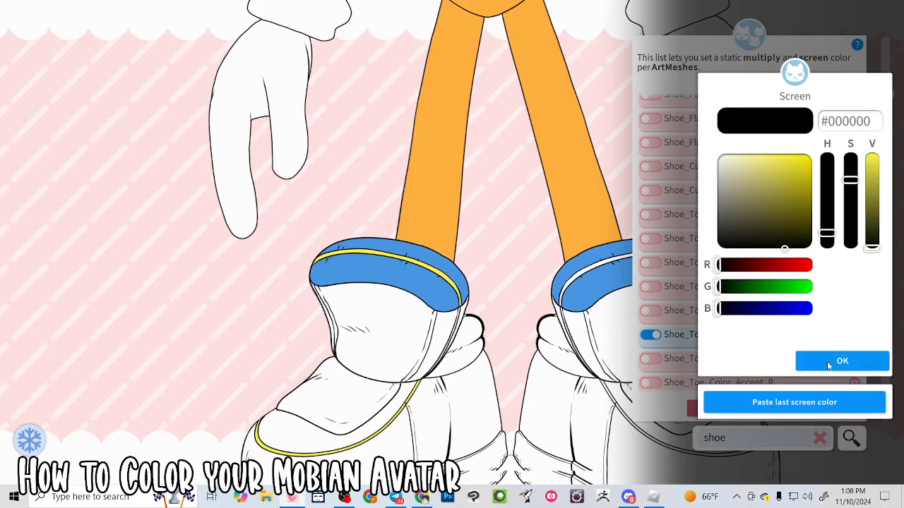
left_click(786, 401)
left_click(842, 361)
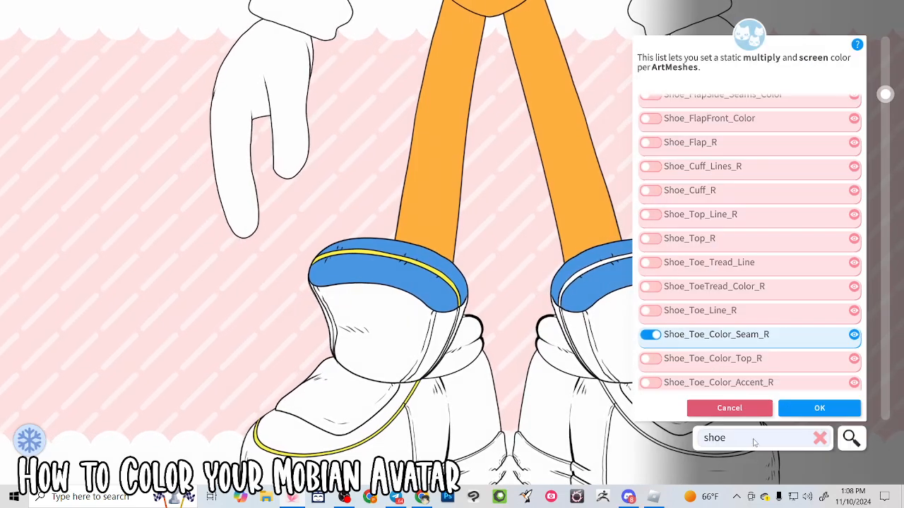
Step: Filter the ArtMesh list by "seam", enable Shoe_FlapSide_Seams_Color, and paste the last multiply color #FFF44A onto it
type("seam")
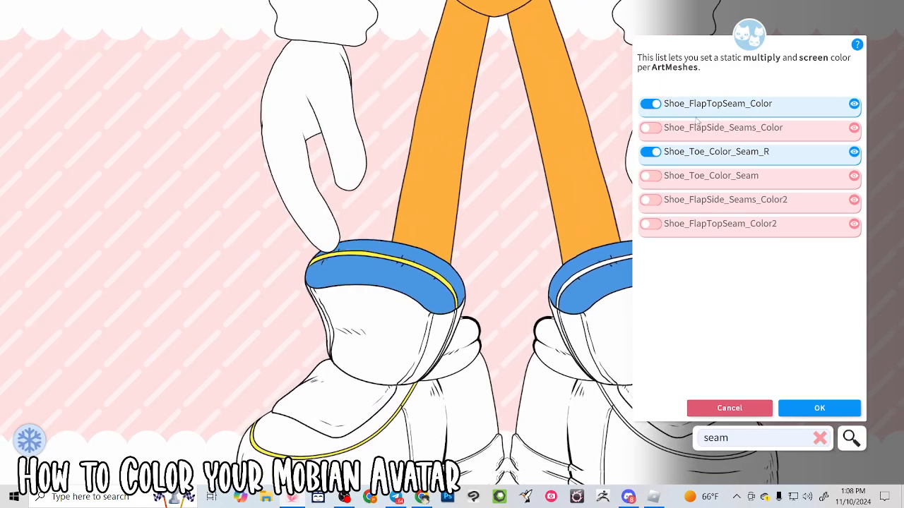
left_click(651, 128)
left_click(794, 400)
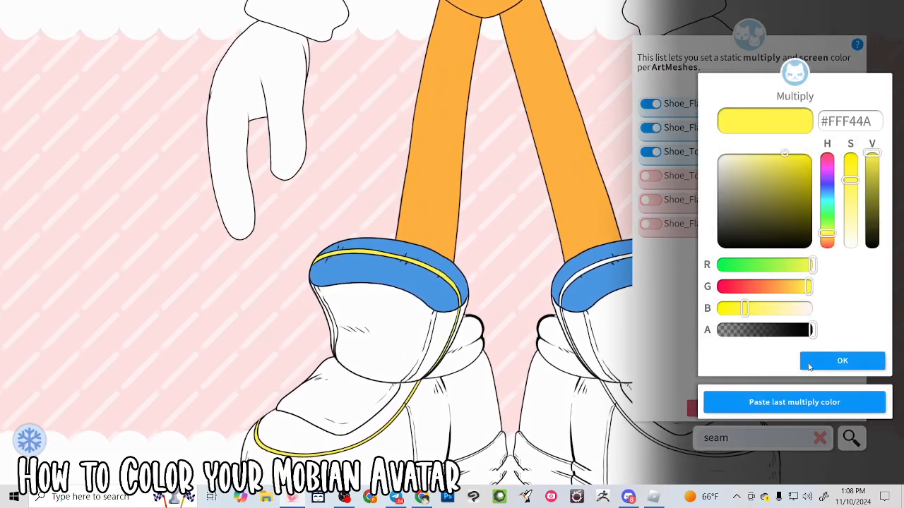
left_click(812, 361)
left_click(843, 361)
Step: Enable Shoe_Toe_Color_Seam, Shoe_FlapSide_Seams_Color2 and Shoe_FlapTopSeam_Color2, pasting the yellow multiply color #FFF44A onto each
left_click(650, 176)
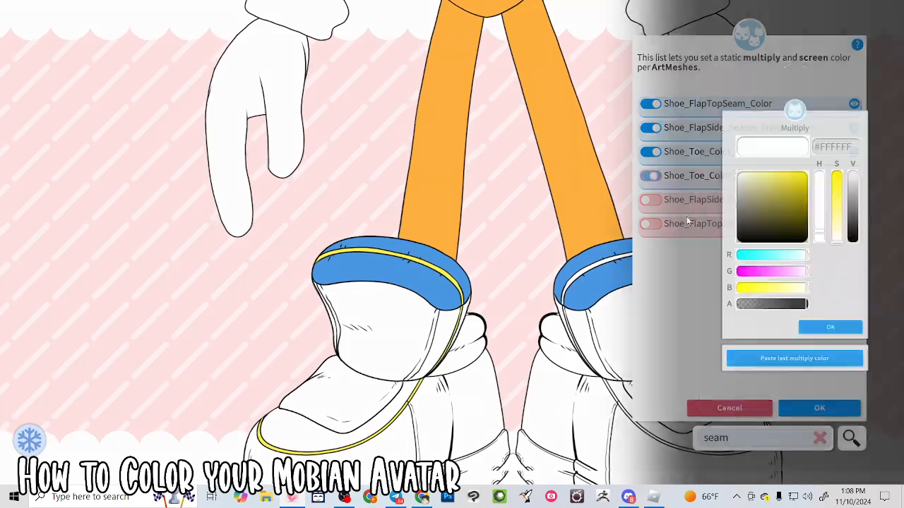
left_click(787, 404)
left_click(842, 361)
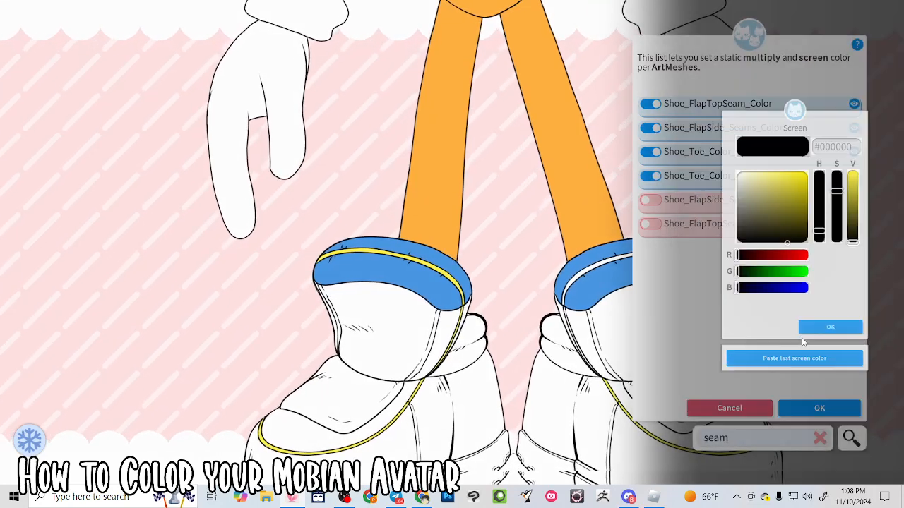
left_click(650, 200)
left_click(794, 402)
left_click(819, 363)
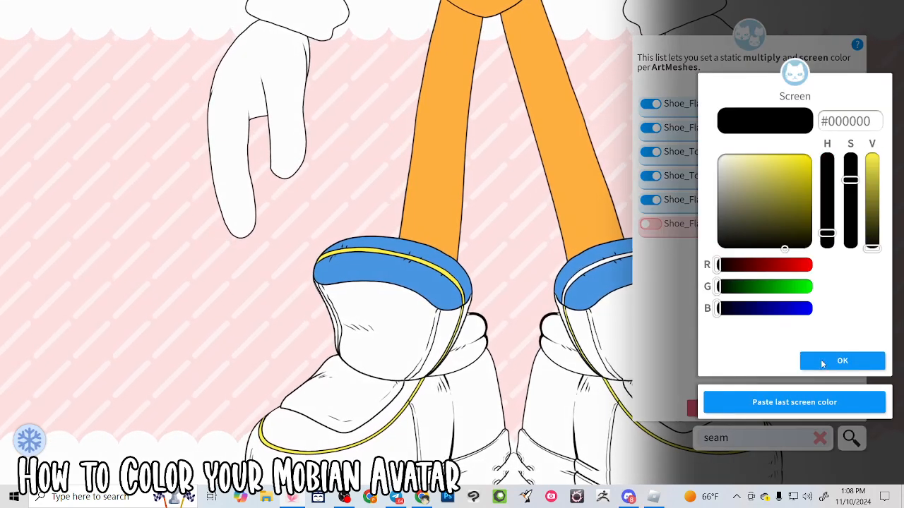
left_click(820, 359)
left_click(656, 227)
left_click(795, 399)
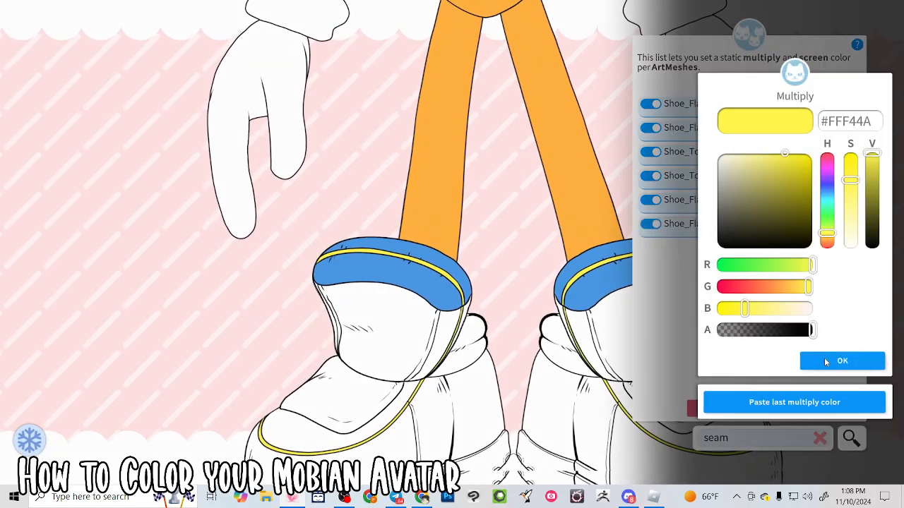
left_click(822, 358)
left_click(819, 359)
left_click_drag(554, 331, 427, 206)
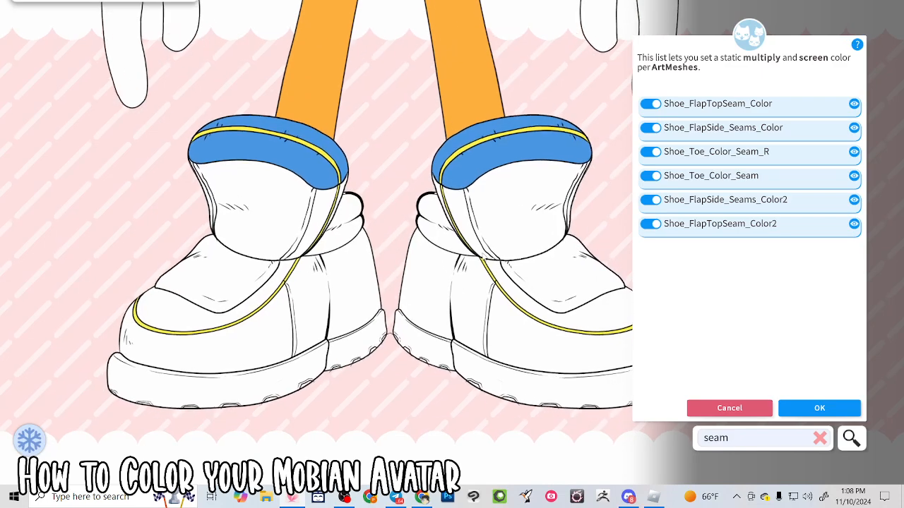
left_click(552, 268)
left_click(650, 152)
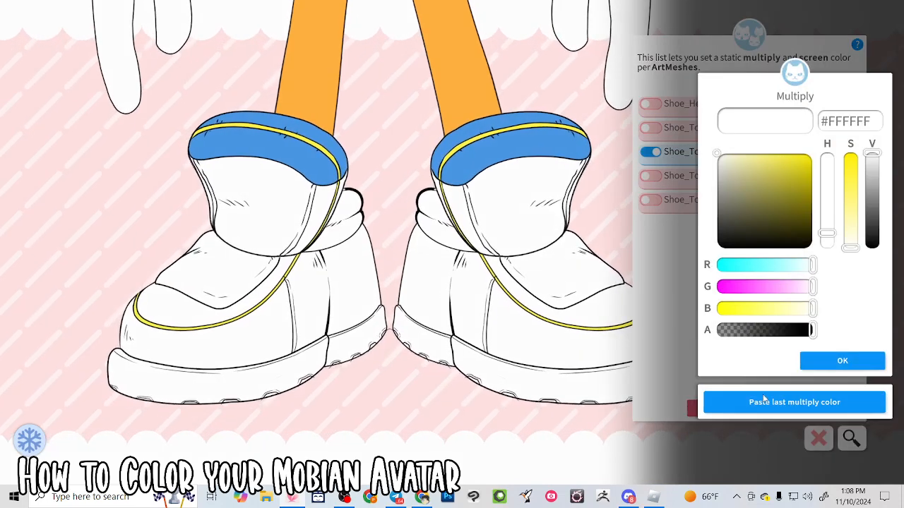
left_click(770, 402)
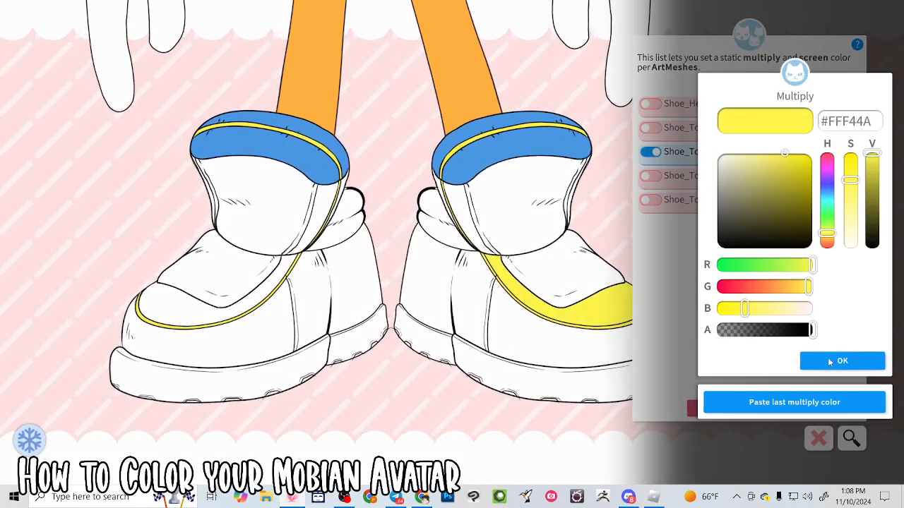
left_click(842, 361)
left_click(817, 359)
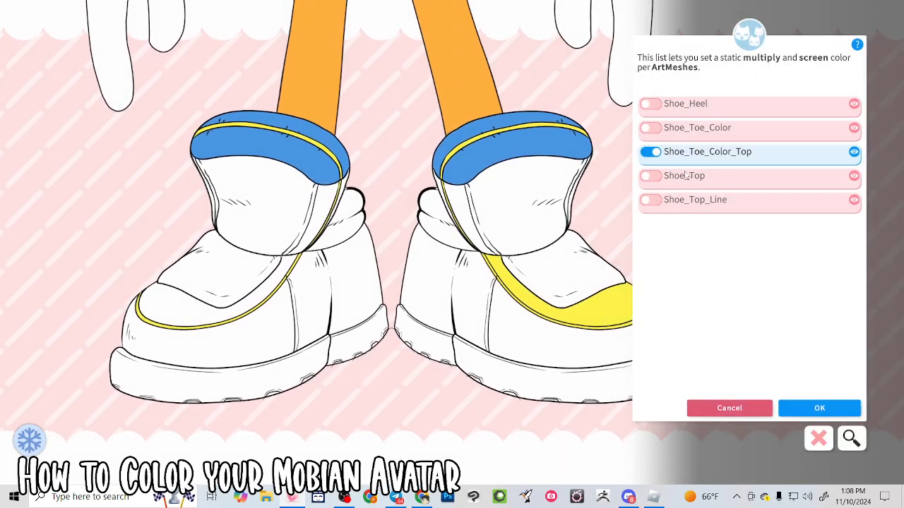
left_click(654, 154)
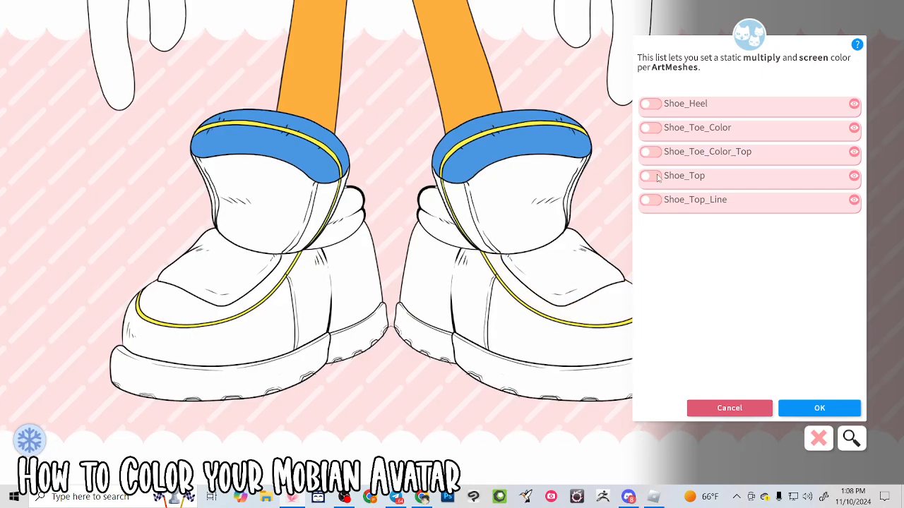
Step: Identify Shoe_Top on the model, enable it, and set its multiply color to bright yellow #FFEF00
left_click(854, 177)
left_click(564, 280)
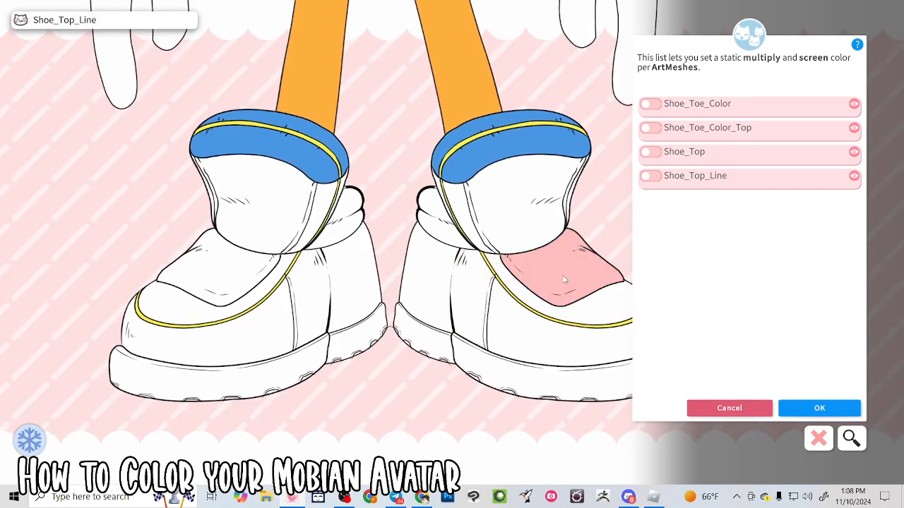
left_click(650, 152)
left_click_drag(782, 203, 824, 149)
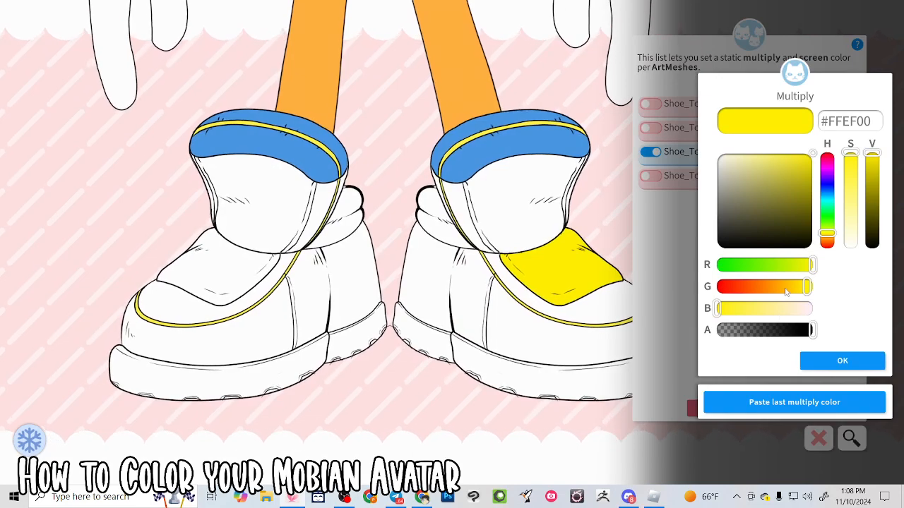
left_click(834, 365)
left_click(836, 358)
Step: Pick the other shoe's top panel on the model, enable Shoe_Top_R, and paste the last multiply color onto it
left_click(229, 274)
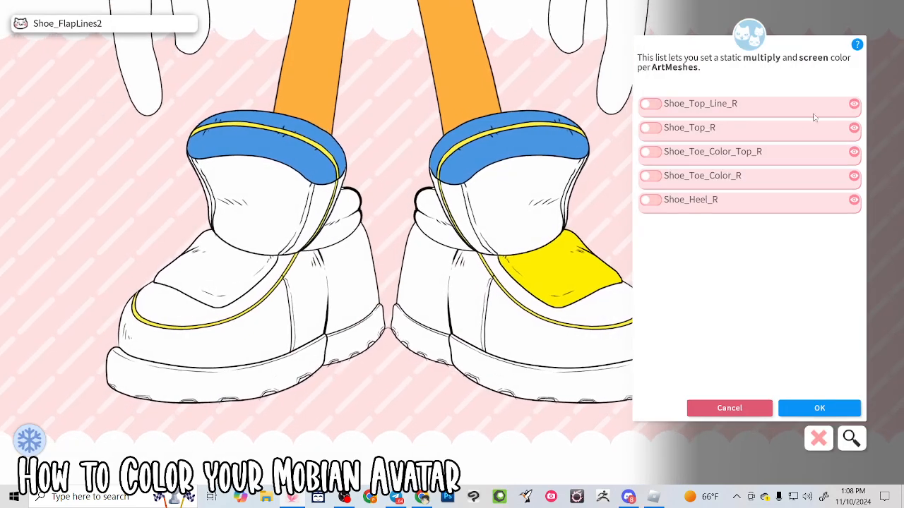
left_click(650, 128)
left_click(783, 402)
left_click(820, 366)
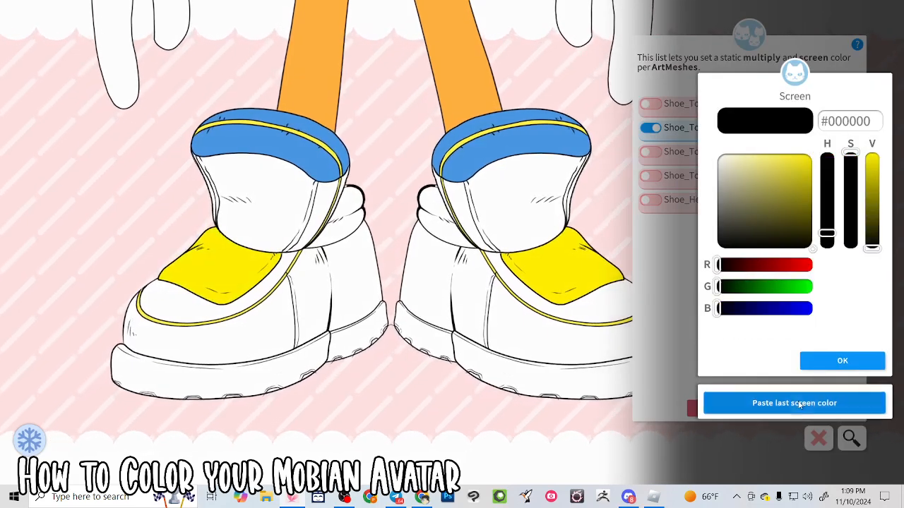
left_click(823, 362)
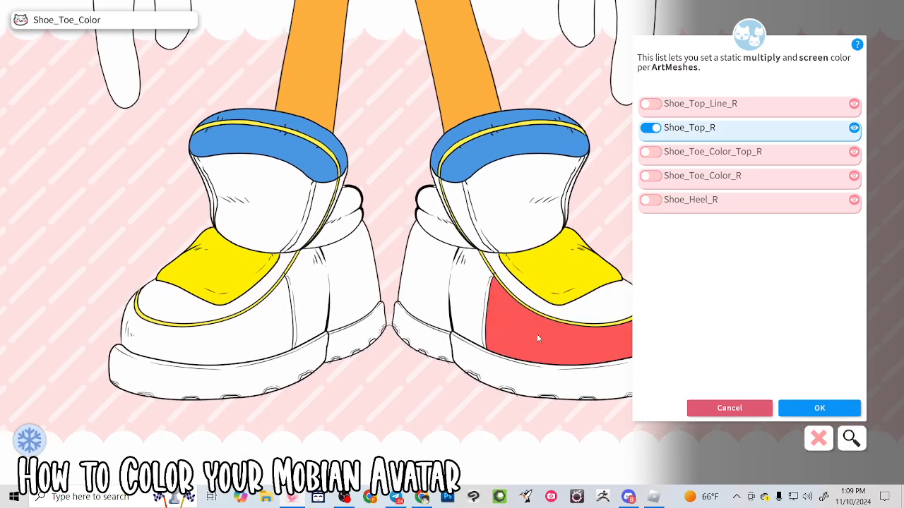
Step: Enable Shoe_FlapSide_Color2 from the picked shoe flap with a turquoise multiply color, and pick the other shoe's flap side on the model
left_click(459, 125)
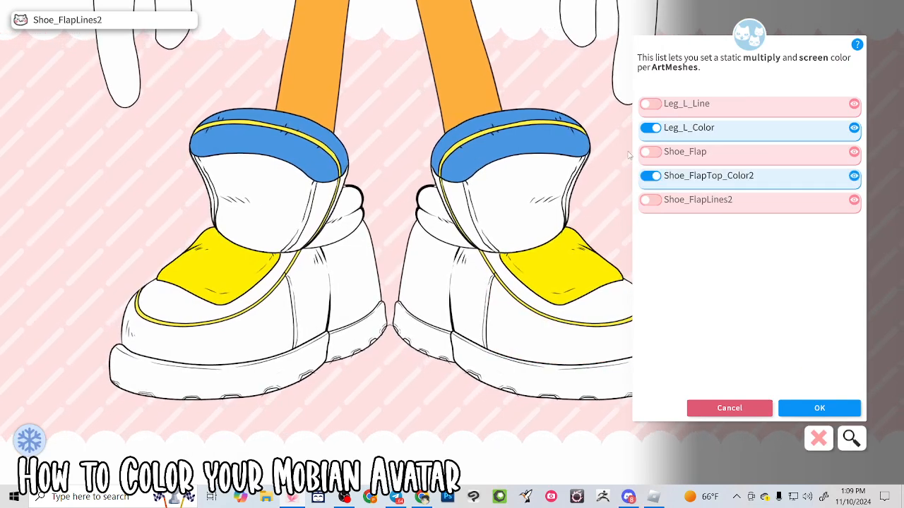
left_click(533, 197)
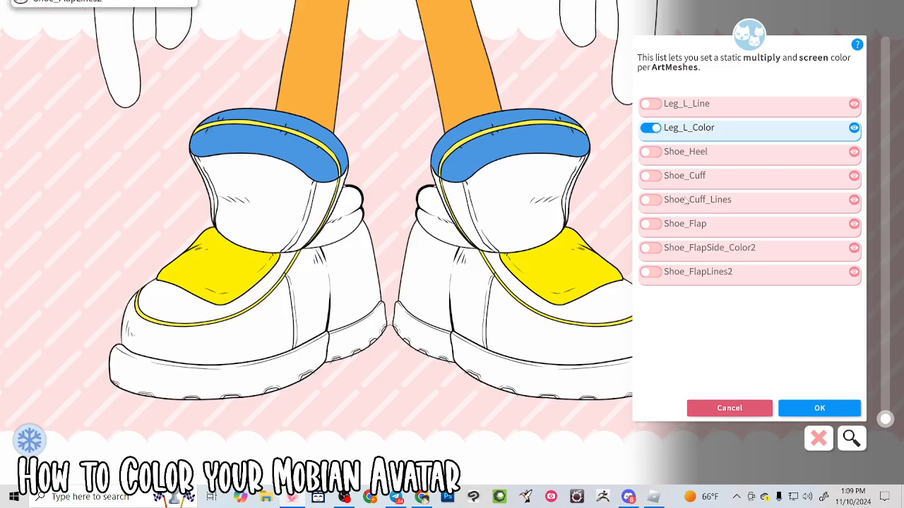
left_click(653, 249)
left_click(743, 266)
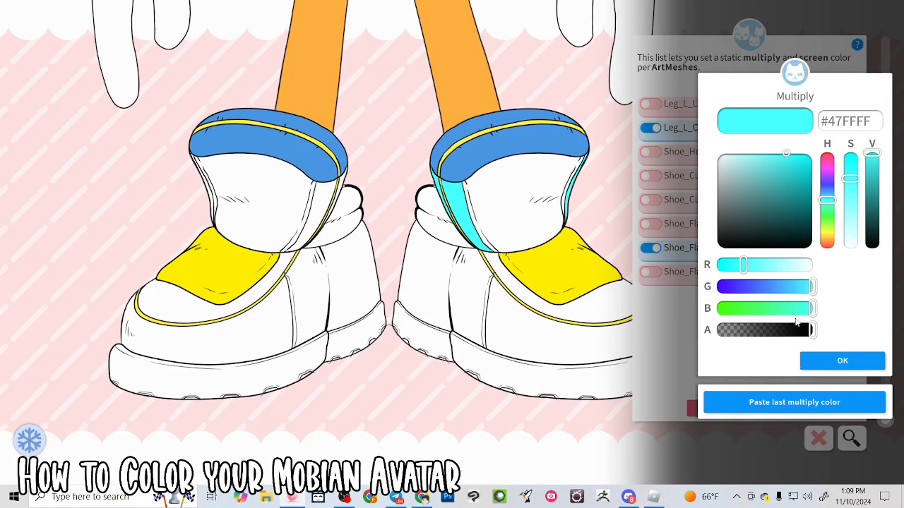
left_click(872, 165)
left_click(842, 361)
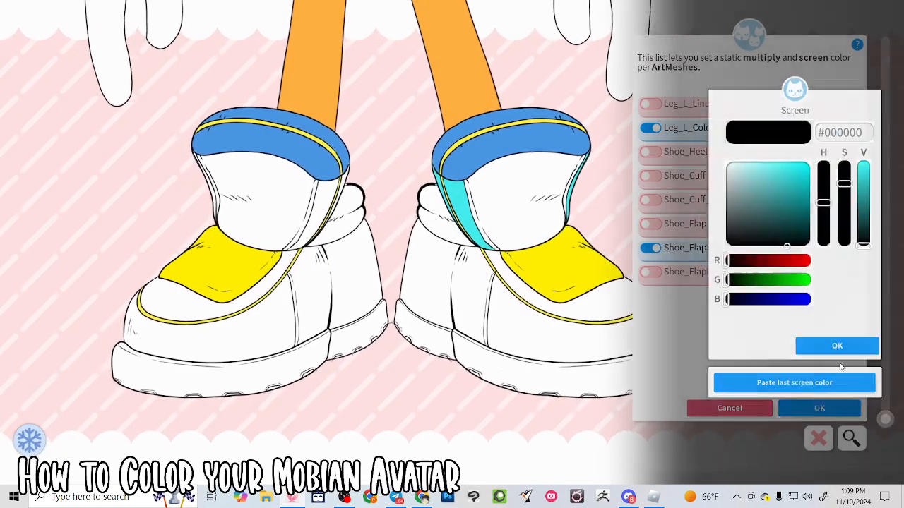
left_click(279, 192)
left_click(651, 151)
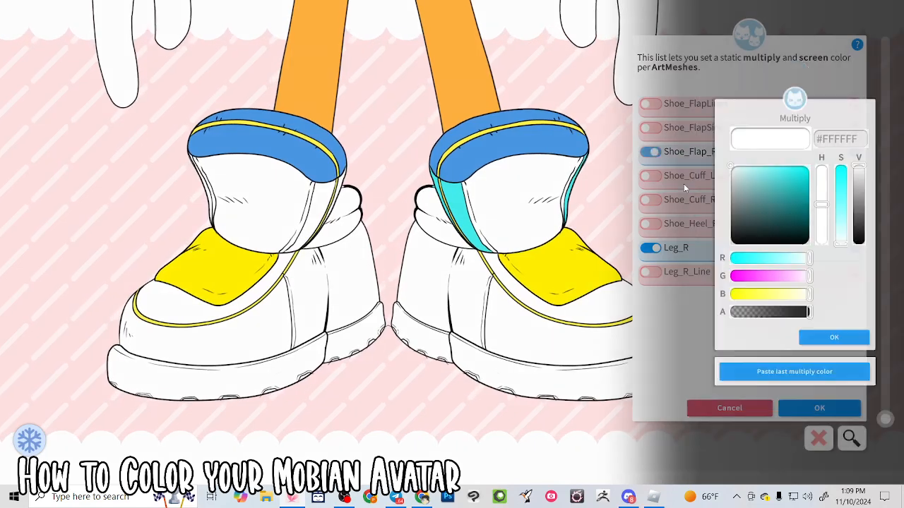
left_click(838, 363)
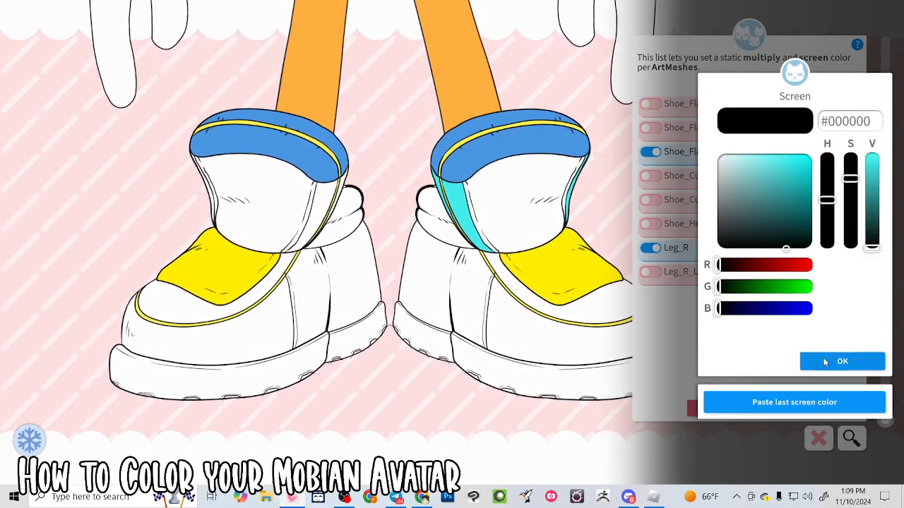
left_click(825, 362)
left_click(651, 151)
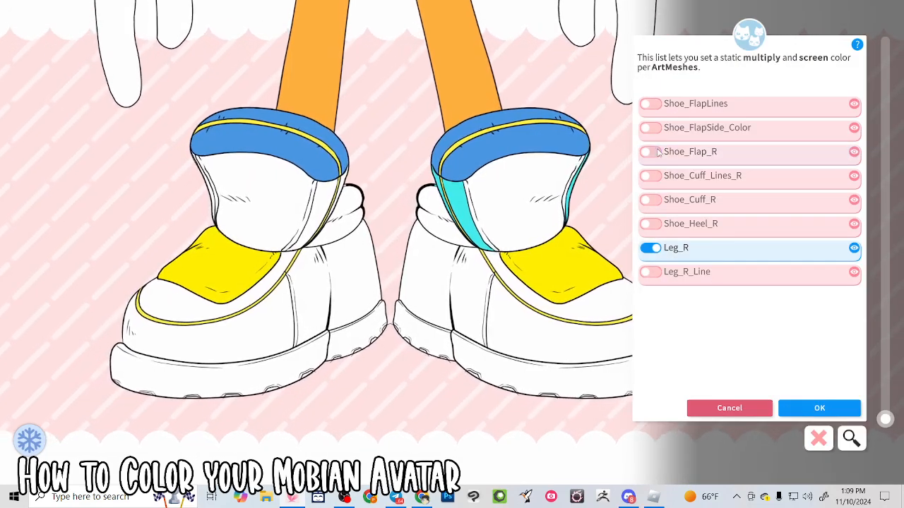
Step: Enable Shoe_FlapSide_Color and paste the last turquoise multiply color onto it
left_click(650, 127)
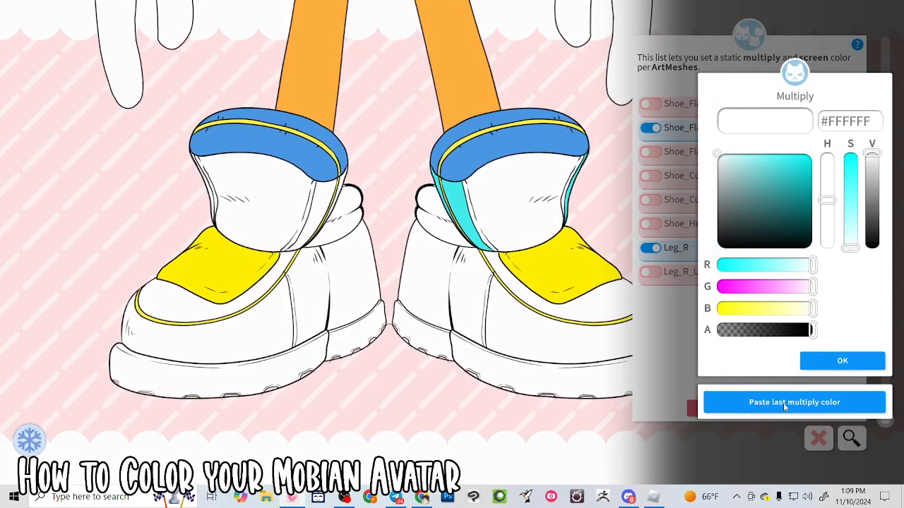
left_click(822, 362)
left_click(821, 364)
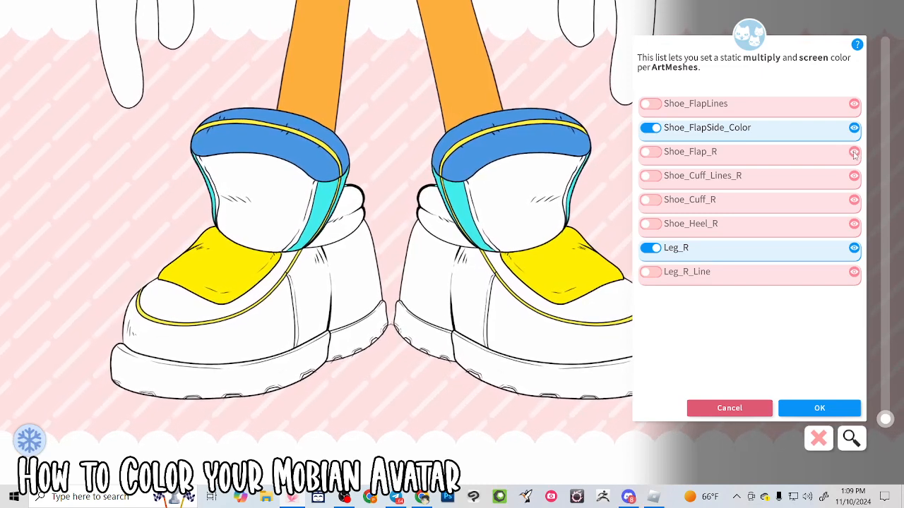
Step: Pick the same shoe's flap front on the model, enable Shoe_FlapFront_Color, and set its multiply color to a pale cyan
left_click(258, 204)
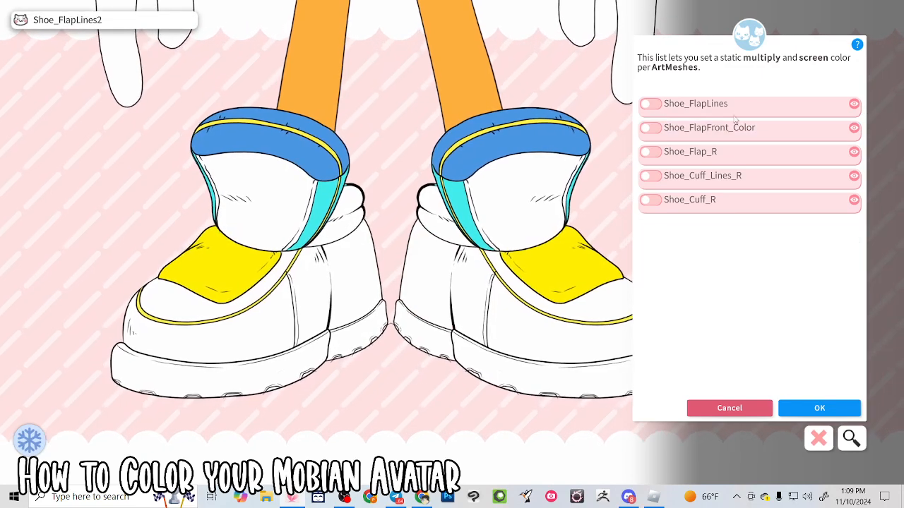
left_click(647, 128)
left_click(751, 159)
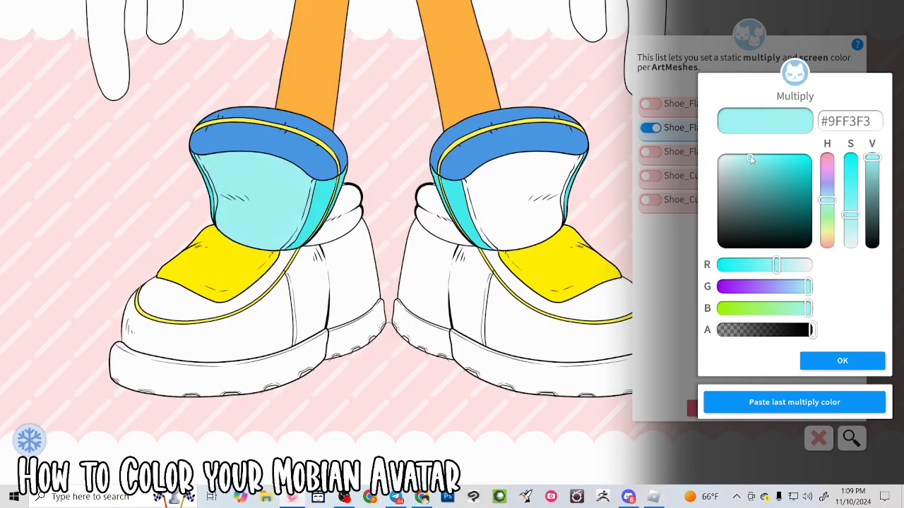
left_click_drag(755, 152, 737, 145)
left_click(847, 358)
left_click(848, 357)
left_click(552, 205)
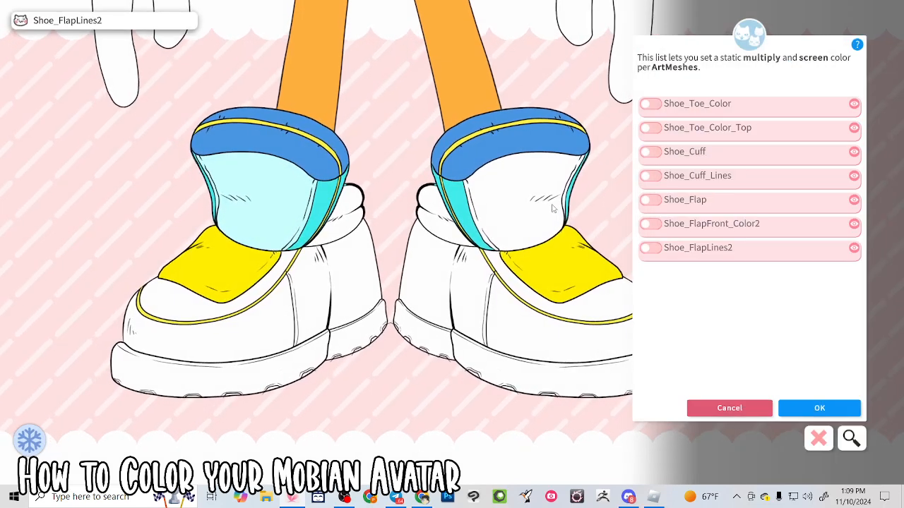
left_click(650, 223)
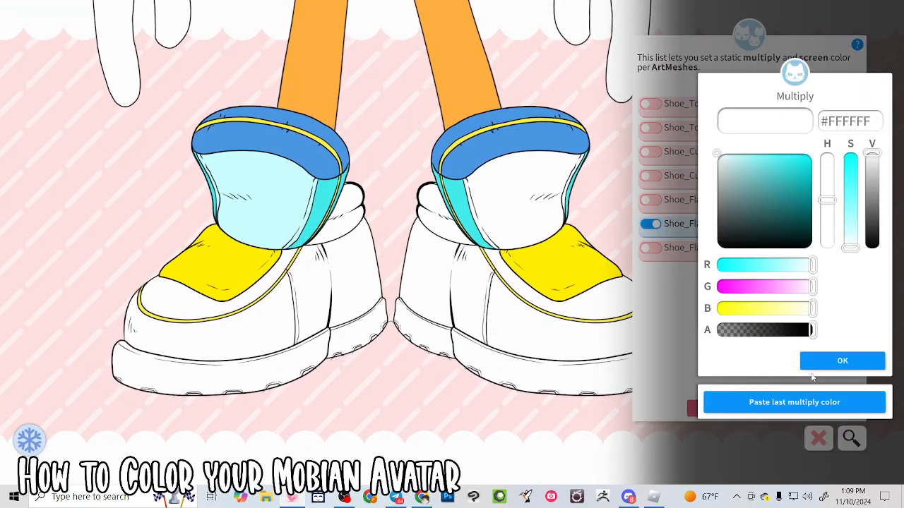
left_click(830, 360)
left_click(830, 362)
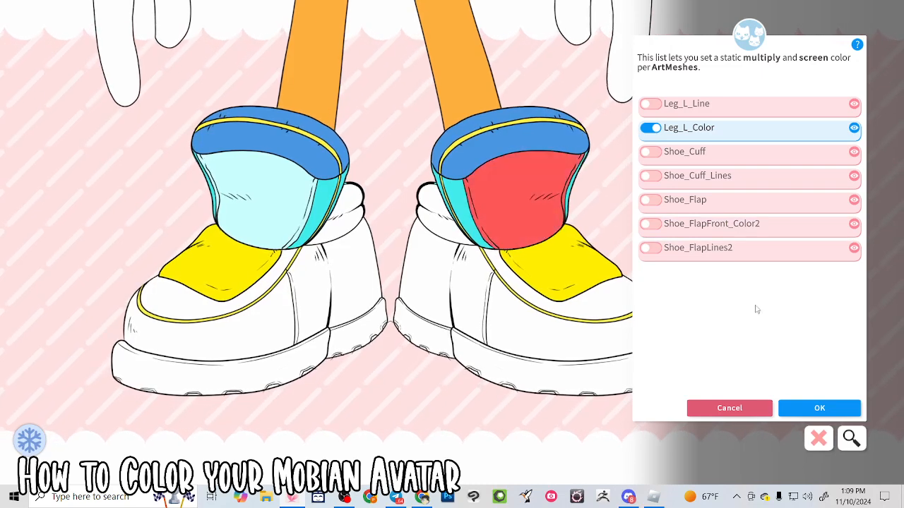
Step: Enable Shoe_FlapFront_Color2 and set its multiply color to a pale cyan matching the other shoe's flap front
left_click(651, 225)
mouse_move(765, 167)
left_mouse_down()
mouse_move(753, 204)
mouse_move(752, 144)
left_mouse_up()
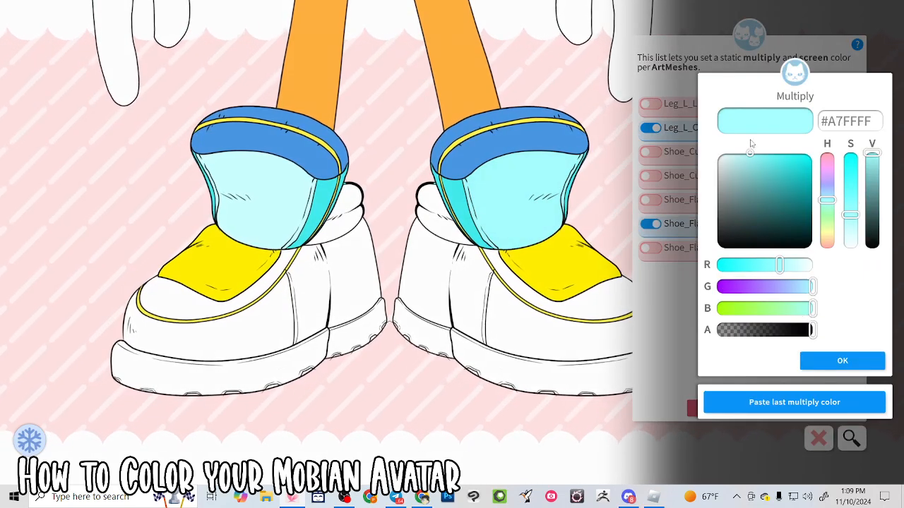
left_click(842, 360)
left_click(832, 361)
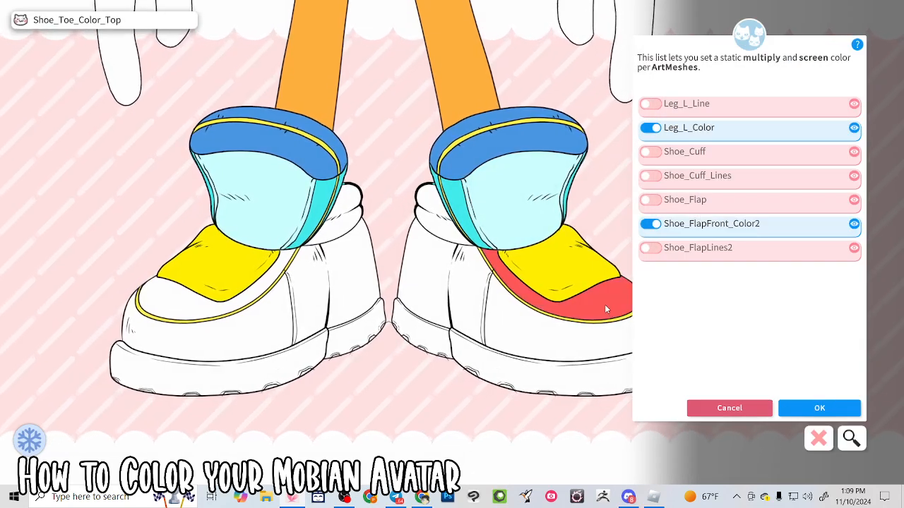
Step: Reopen Shoe_FlapSide_Color2 from the flap side and reconfirm its turquoise multiply color to make it the last-used multiply color
left_click(459, 204)
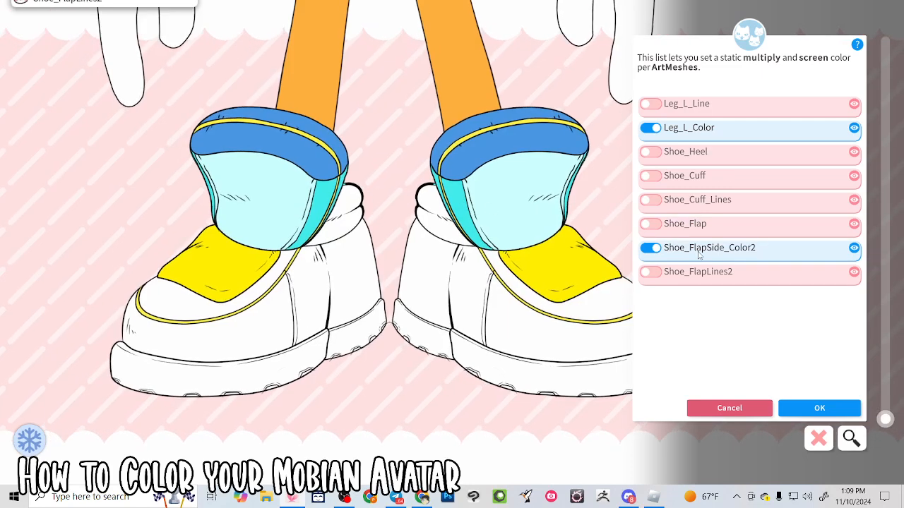
left_click(699, 255)
left_click(841, 363)
Step: Pick the same shoe's toe on the model, enable Shoe_Toe_Color, and paste the last multiply color #41ECEC onto it
left_click(608, 311)
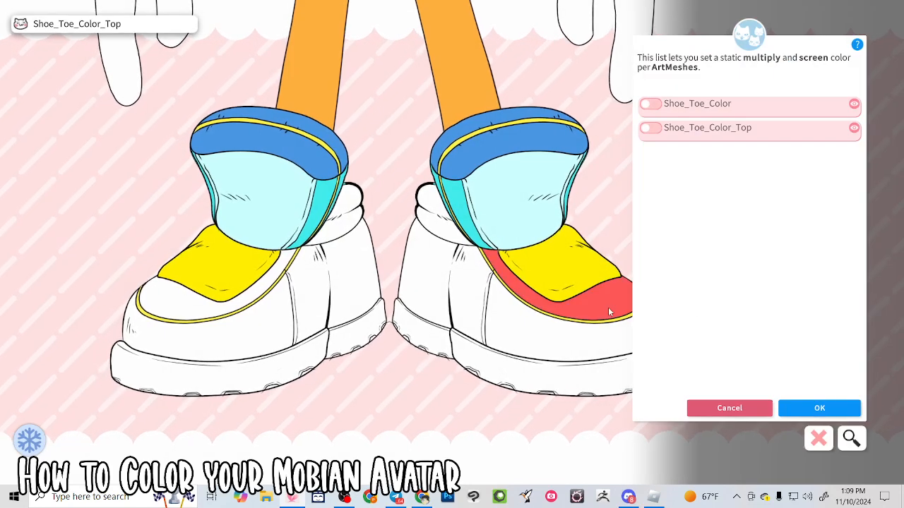
left_click(661, 110)
left_click(795, 401)
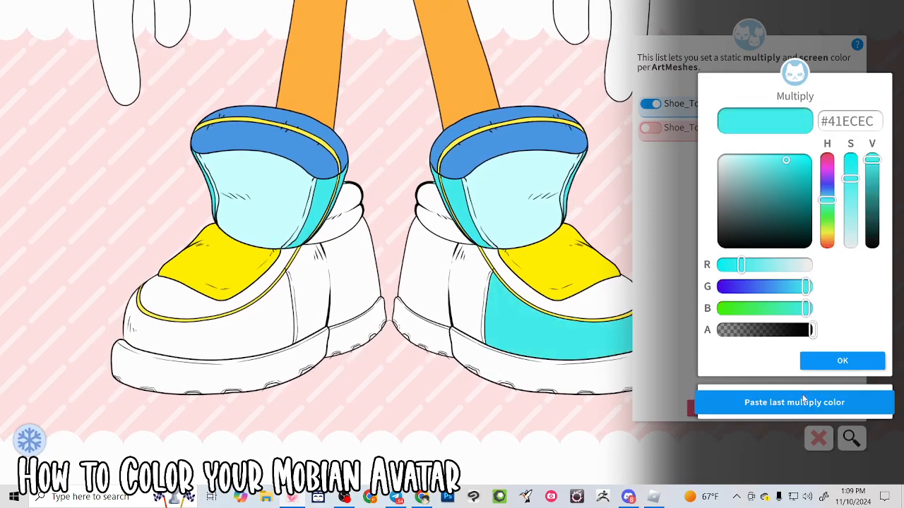
left_click(843, 361)
left_click(843, 361)
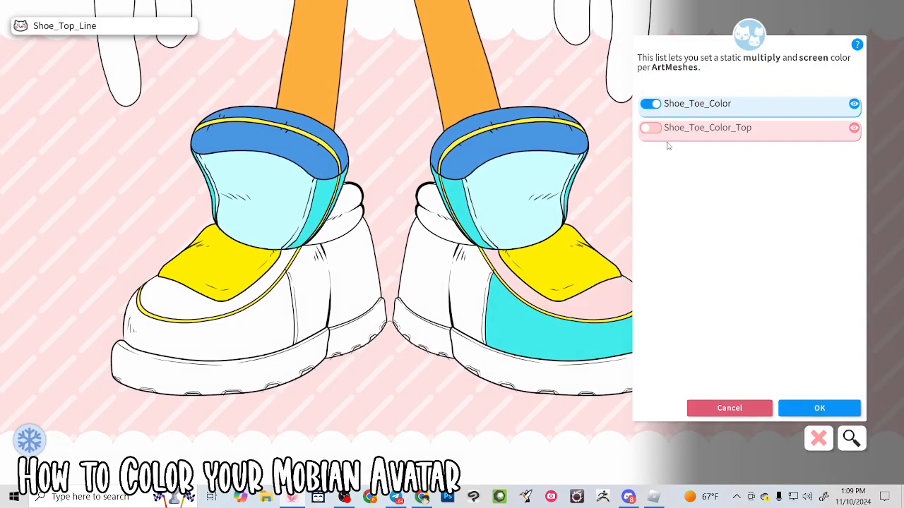
Step: Enable Shoe_Toe_Color_Top and paste the last turquoise multiply color onto it
left_click(650, 128)
left_click(794, 402)
left_click(843, 361)
left_click(803, 404)
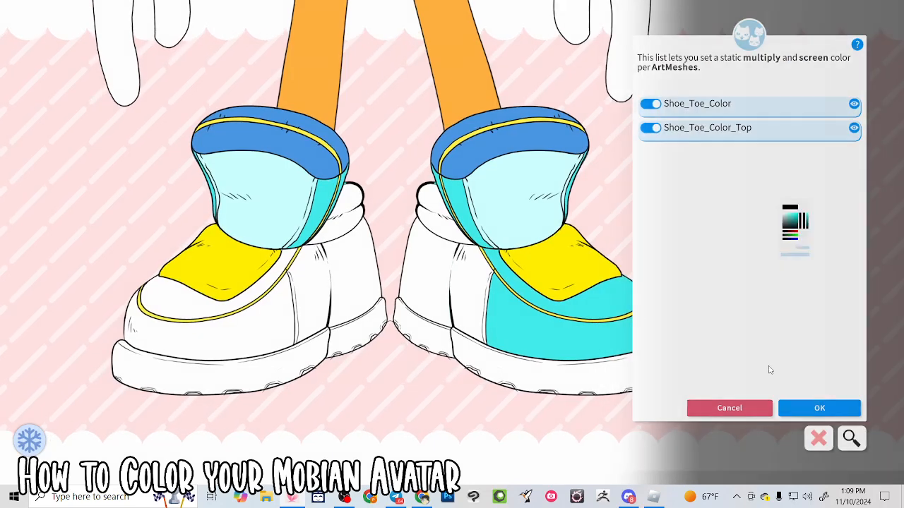
Step: Pick the other shoe's toe top, enable Shoe_Toe_Color_Top_R, and paste the last turquoise multiply color, keeping the screen color #000000
left_click(258, 318)
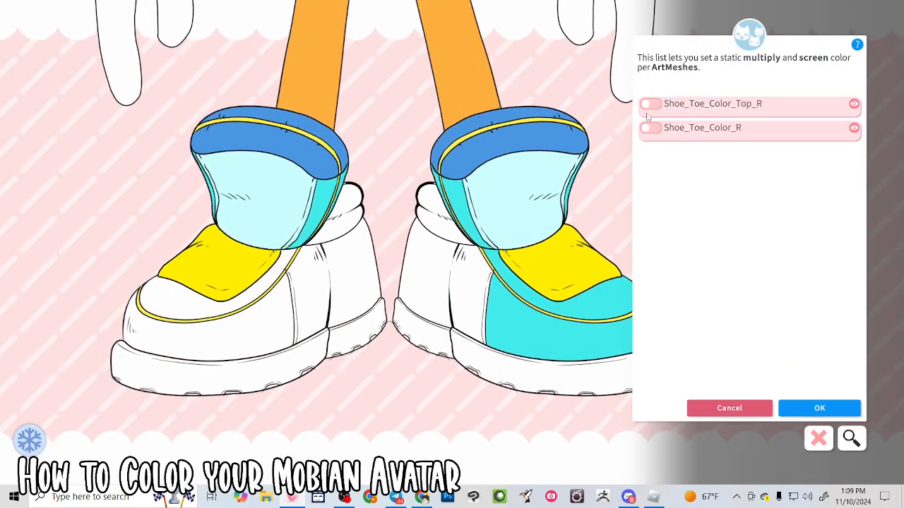
left_click(650, 104)
left_click(794, 402)
left_click(842, 361)
left_click(801, 401)
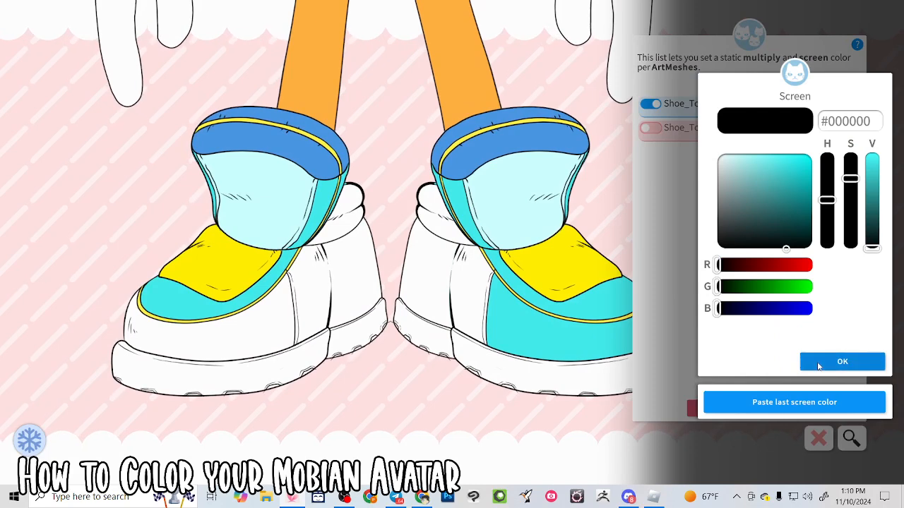
Step: Reopen Shoe_Toe_Color from the shoe's toe and set its multiply color to blue #418BEC
left_click(521, 334)
left_click(666, 130)
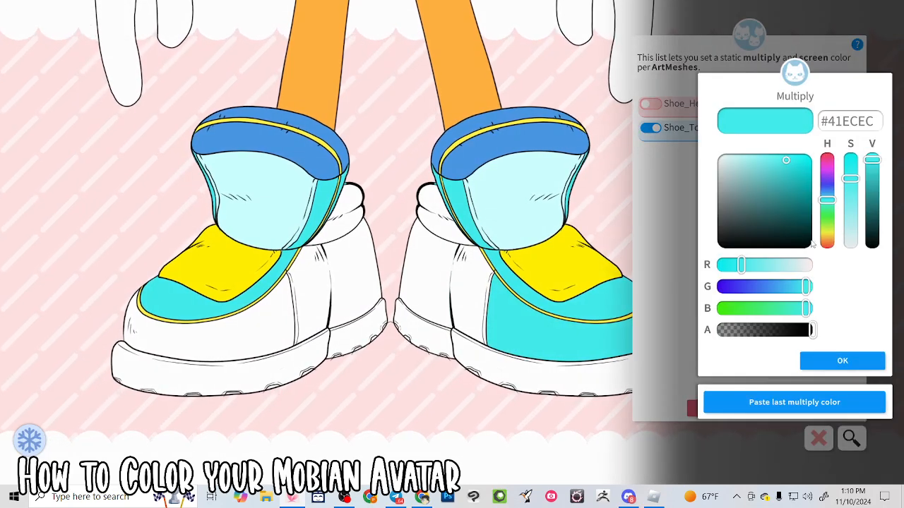
left_click(794, 401)
left_click(842, 360)
left_click(828, 363)
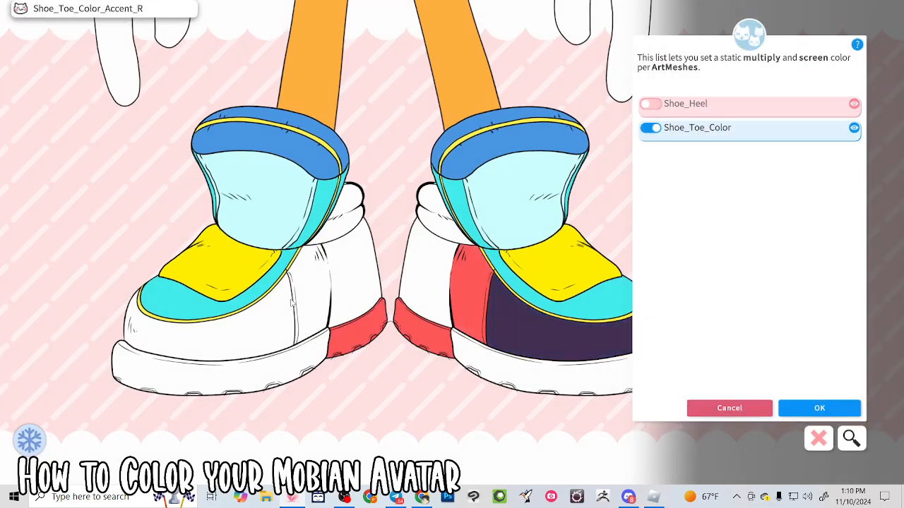
Step: Pick the other shoe's toe, enable Shoe_Toe_Color_R, and paste the last blue multiply color onto it
left_click(229, 329)
left_click(650, 104)
left_click(794, 401)
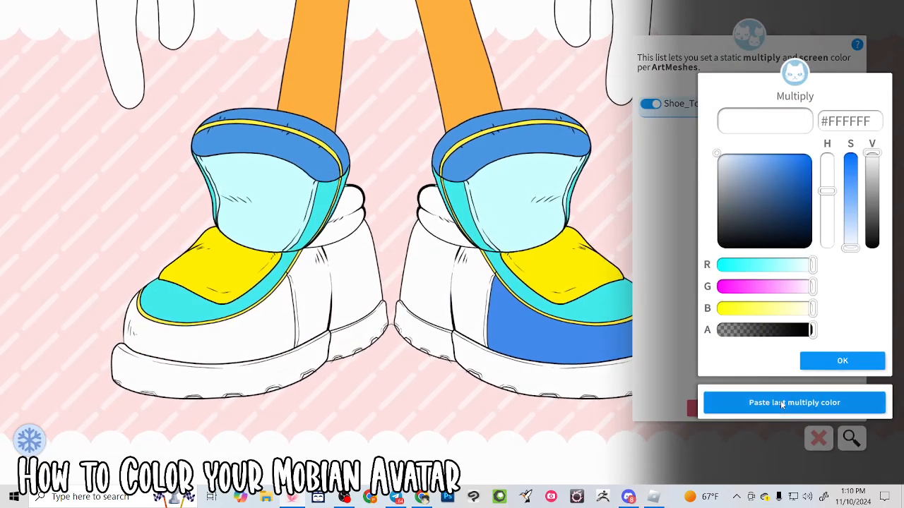
left_click(842, 360)
left_click(794, 402)
left_click(842, 361)
Step: Pick the shoe's heel on the model, enable Shoe_Heel, and paste the last blue multiply color onto it
left_click(478, 332)
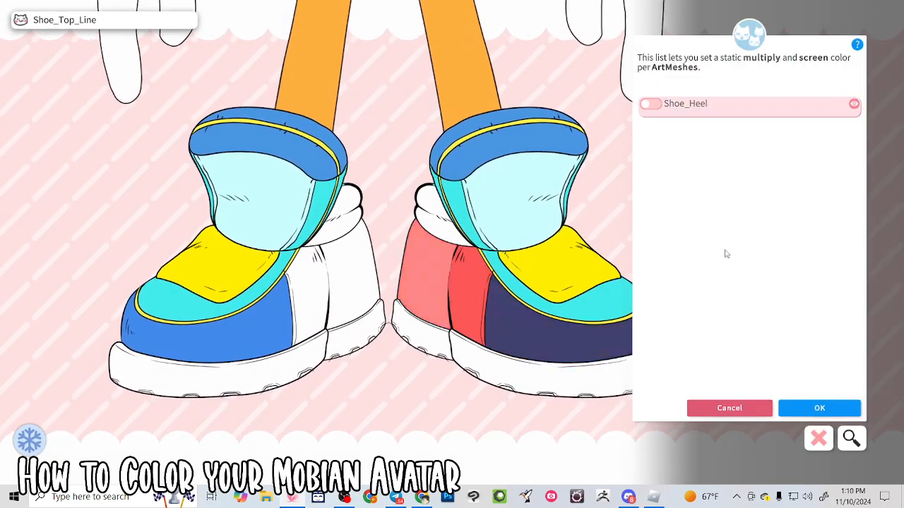
left_click(651, 104)
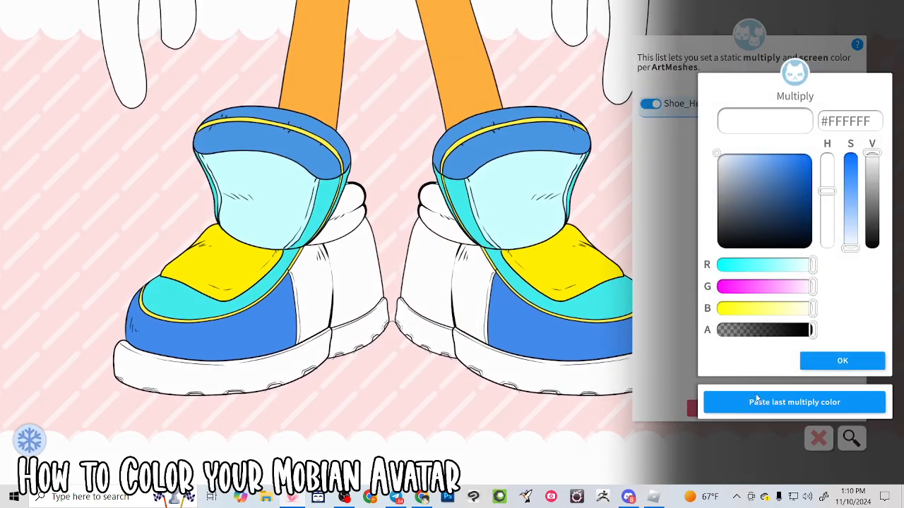
left_click(757, 402)
left_click(813, 359)
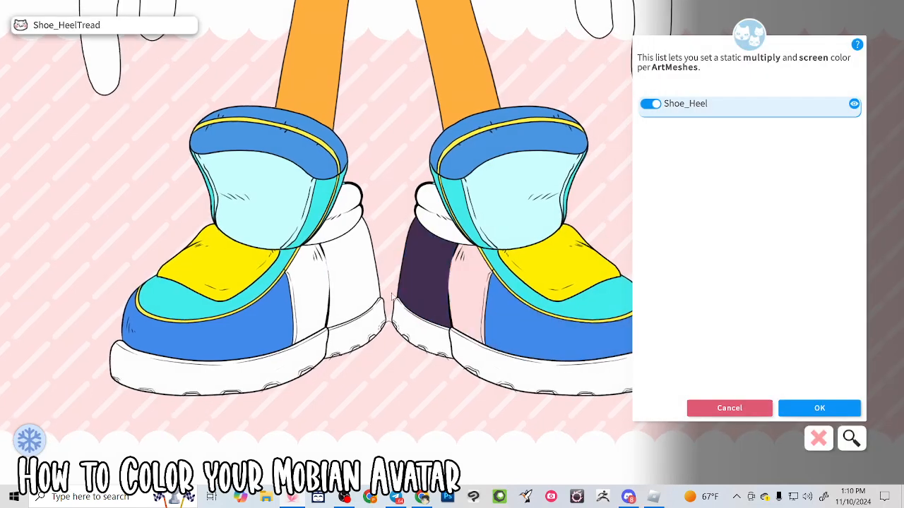
Step: Pick the other shoe's heel, enable Shoe_Heel_R, and paste the last multiply color #418BEC onto it
left_click(357, 282)
left_click(653, 104)
left_click(794, 401)
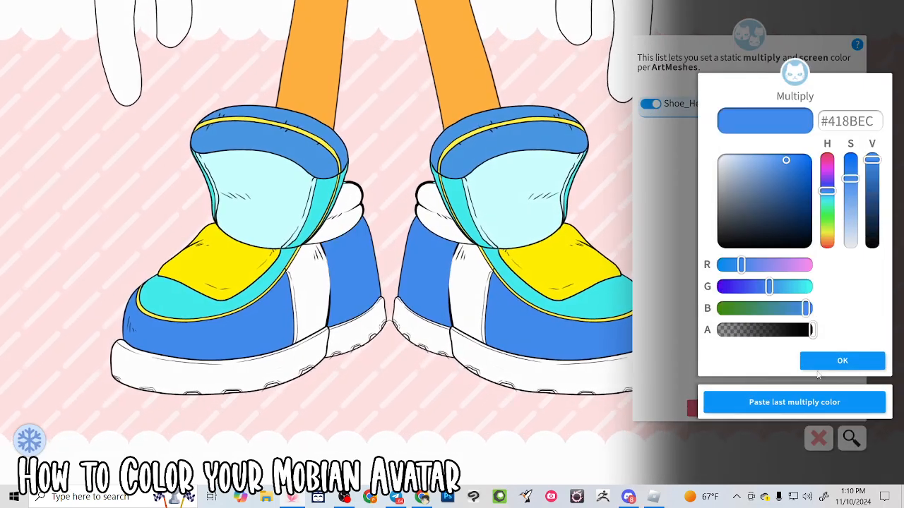
left_click(842, 361)
left_click(842, 361)
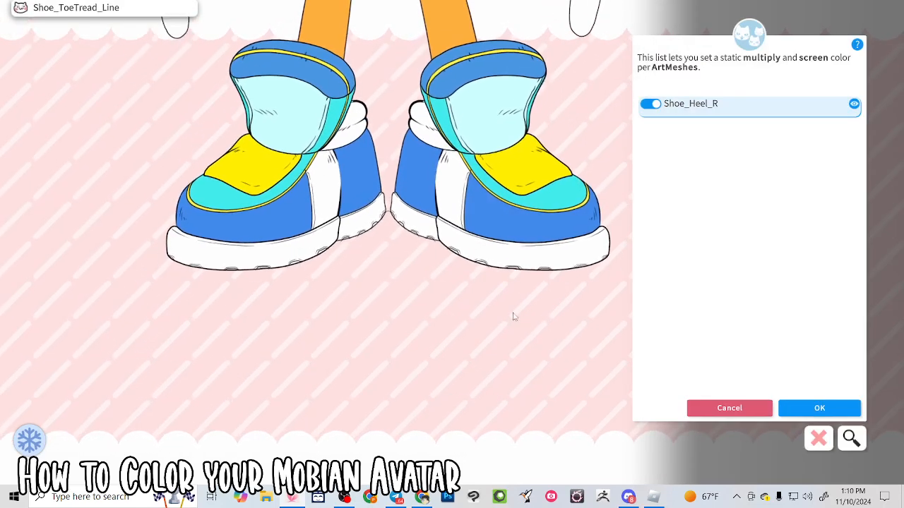
Step: Pick the shoe's toe tread, enable its color ArtMesh, and set its multiply color to gray #8C8C8C
left_click(513, 257)
left_click(651, 128)
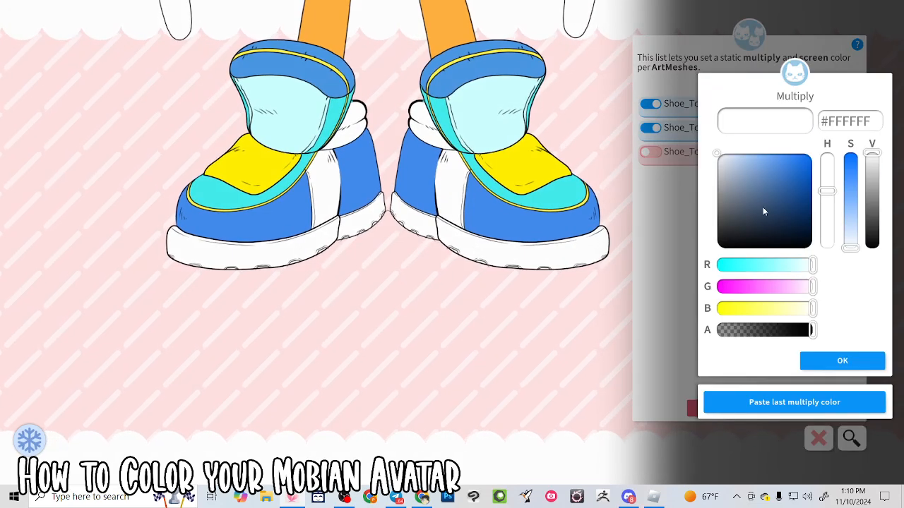
left_click_drag(763, 207, 717, 179)
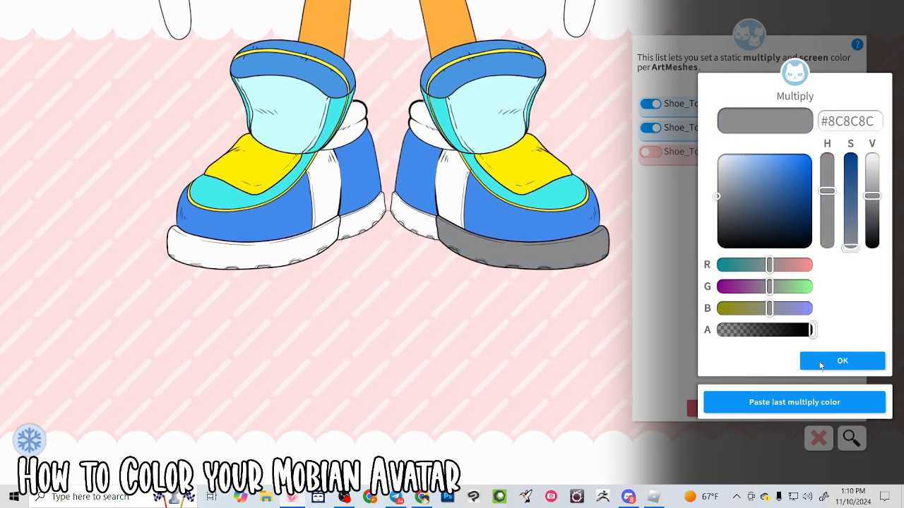
left_click(813, 359)
left_click(813, 360)
Step: Pick the same shoe's heel tread, enable Shoe_HeelTread, and paste the last gray multiply color onto it
left_click(428, 222)
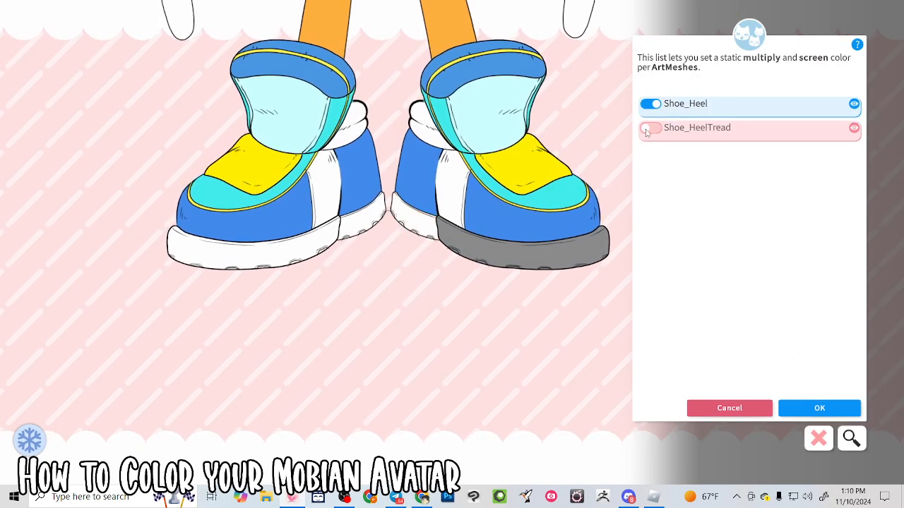
left_click(649, 128)
left_click(793, 402)
left_click(819, 361)
left_click(819, 367)
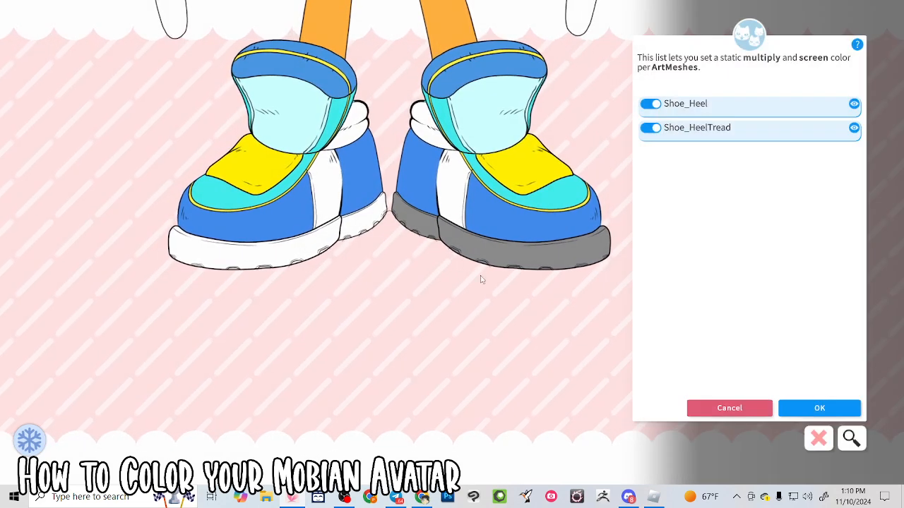
Step: Pick the other shoe's heel tread, enable Shoe_HeelTread_R, and paste the last gray multiply color onto it
left_click(371, 217)
left_click(649, 104)
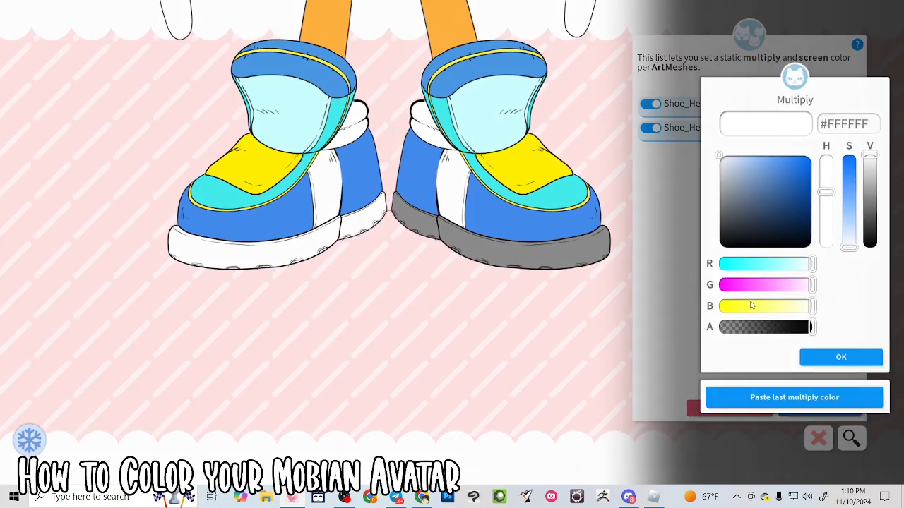
left_click(794, 397)
left_click(820, 361)
left_click(817, 368)
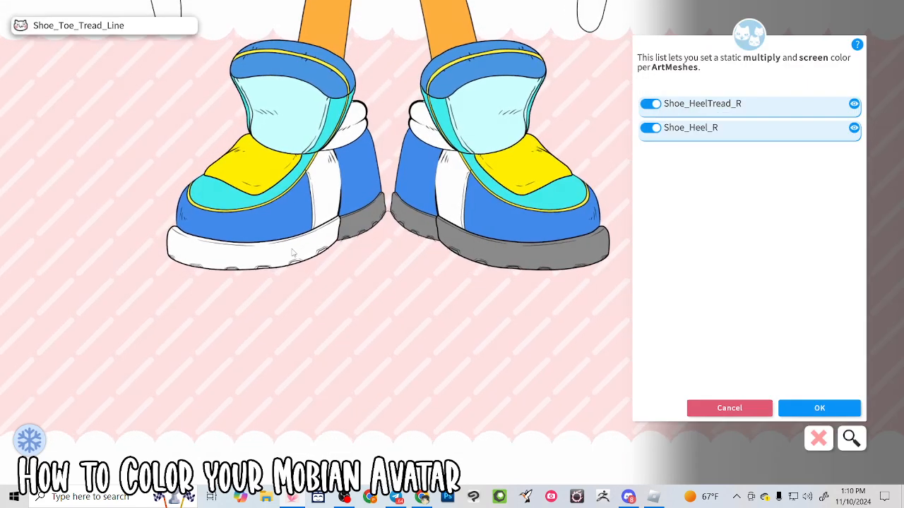
Step: Enable Shoe_ToeTread_Color_R from the remaining white toe tread, paste the last gray multiply color, and accept all the ArtMesh color settings
left_click(294, 252)
left_click(649, 128)
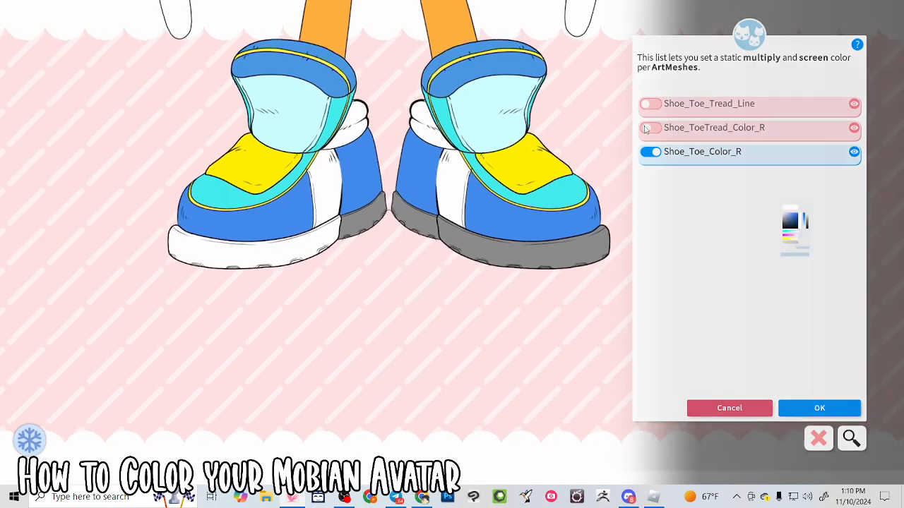
left_click(797, 401)
left_click(829, 361)
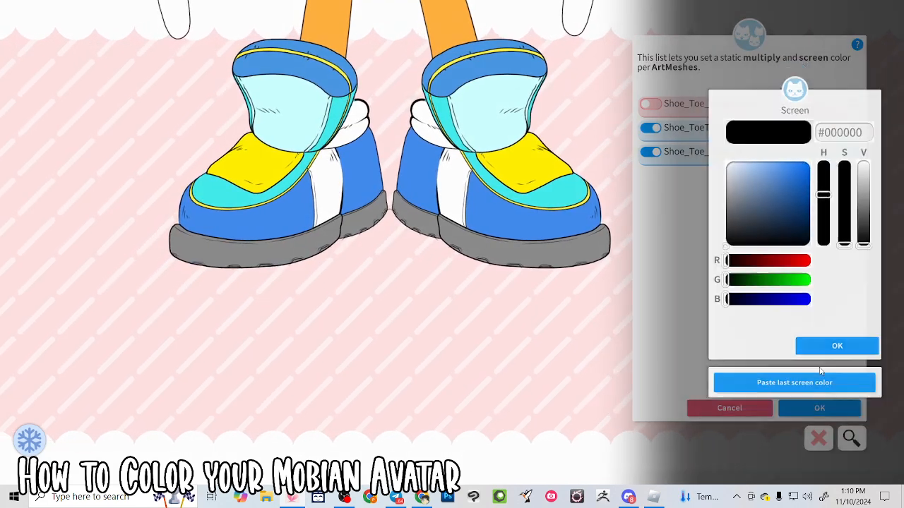
left_click(842, 361)
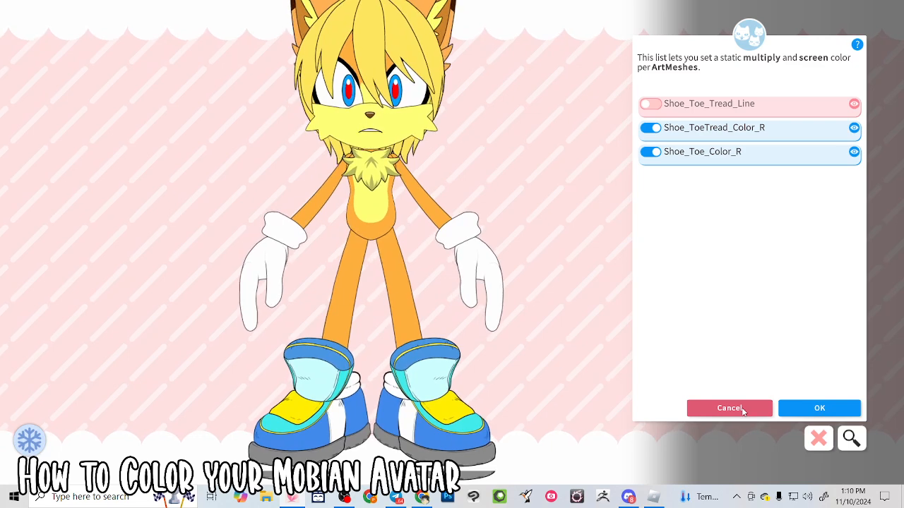
left_click(831, 408)
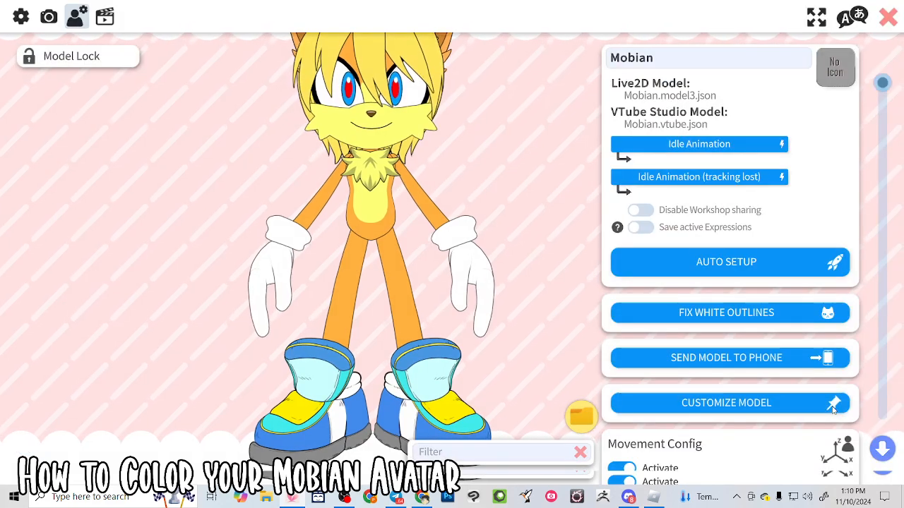
Step: Add a new hotkey in the hotkey settings and name it CustomColors
left_click(106, 18)
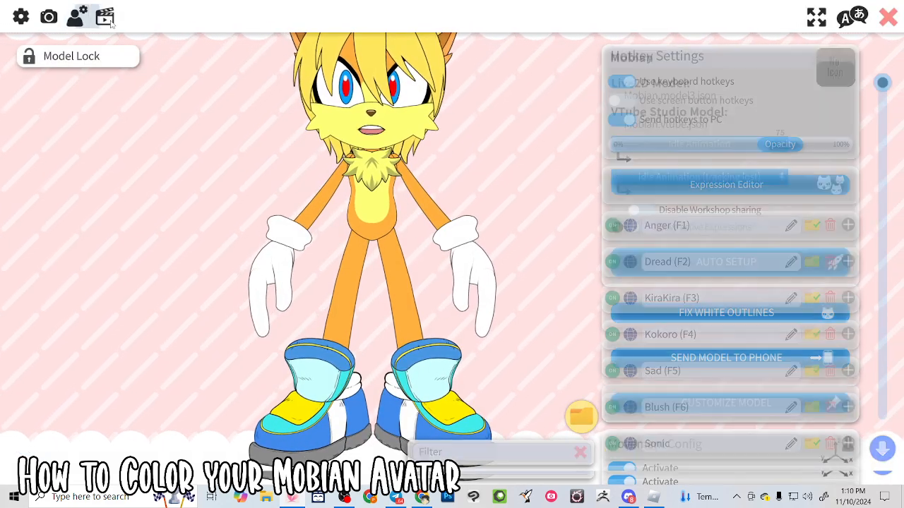
left_click(777, 187)
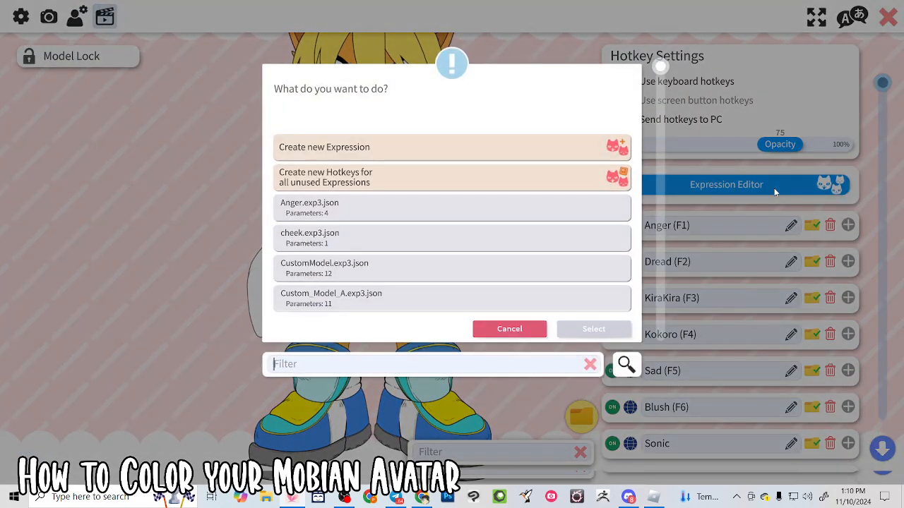
left_click(517, 328)
scroll(775, 355, "down", 5)
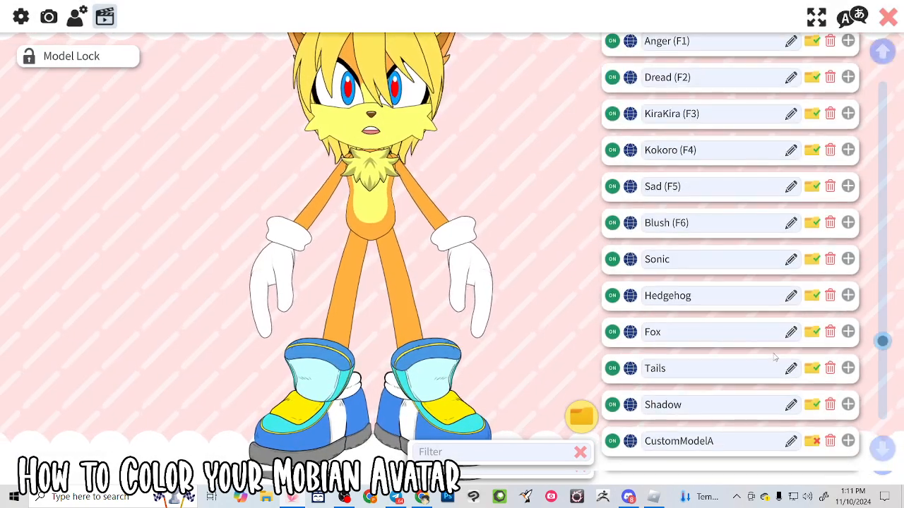
left_click(730, 416)
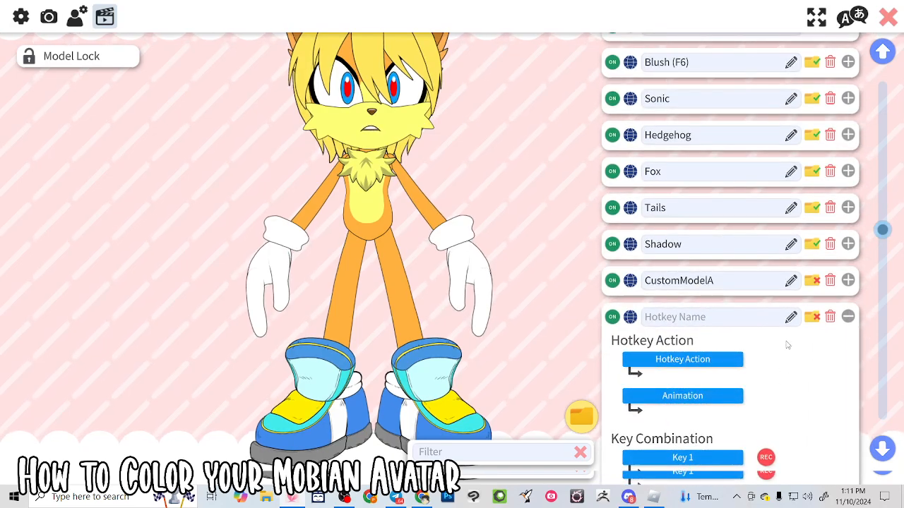
type("Custo")
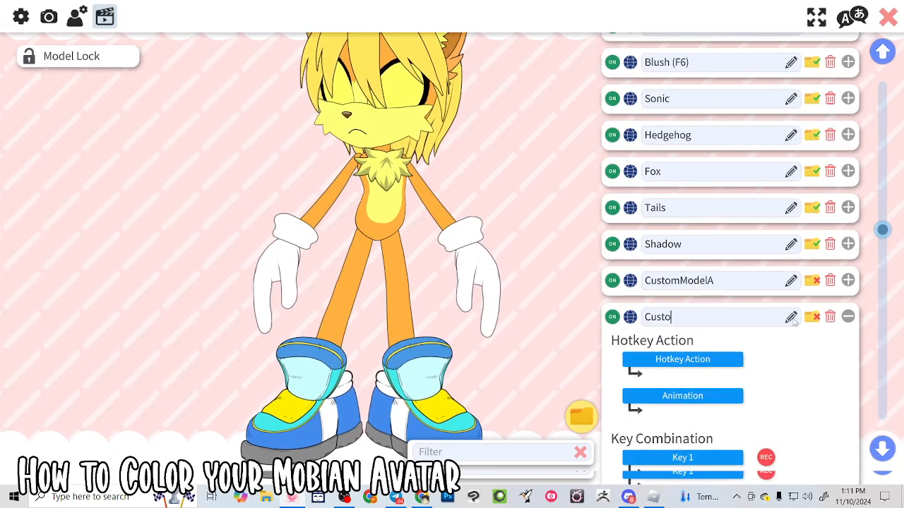
type("mColors")
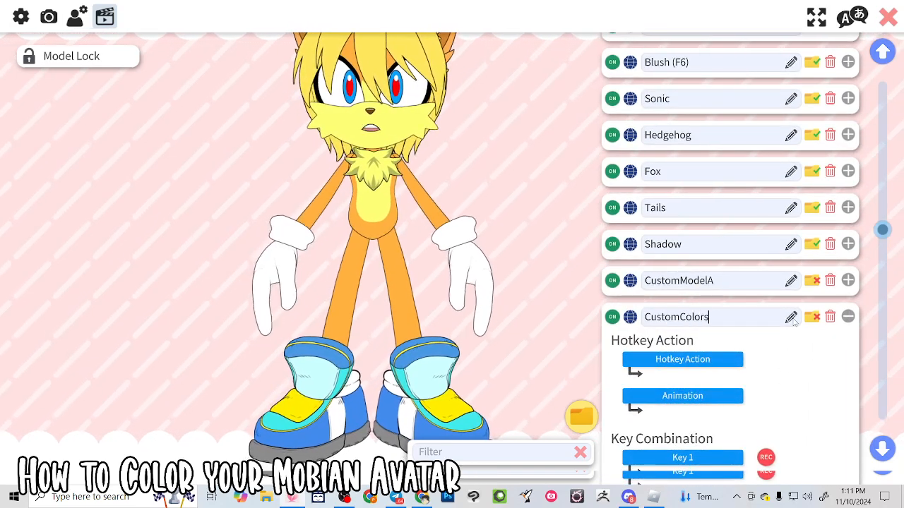
Step: Set the CustomColors hotkey's action to ArtMesh Color Preset
left_click(682, 359)
scroll(434, 246, "down", 5)
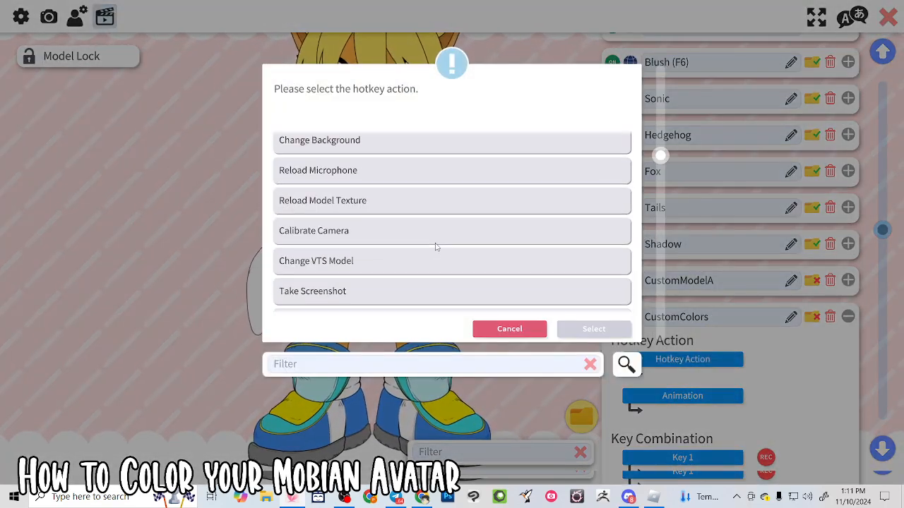
scroll(436, 246, "down", 5)
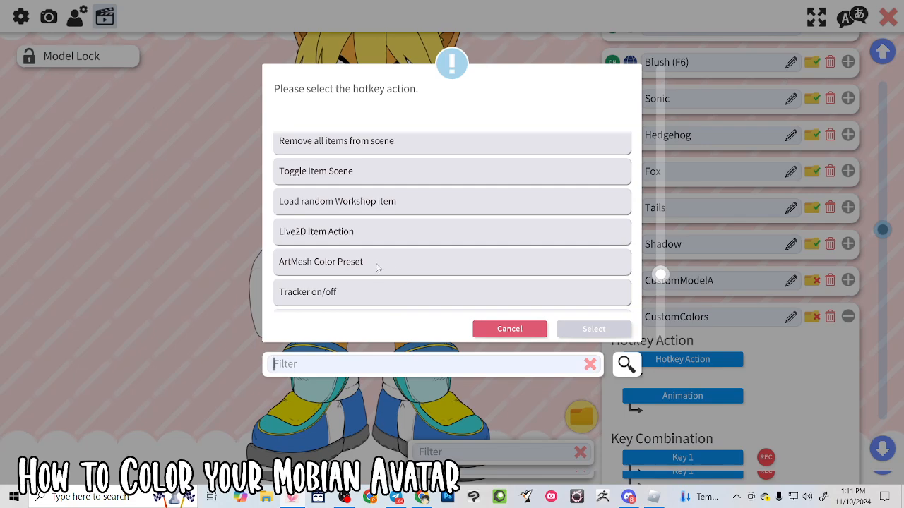
left_click(322, 265)
left_click(592, 328)
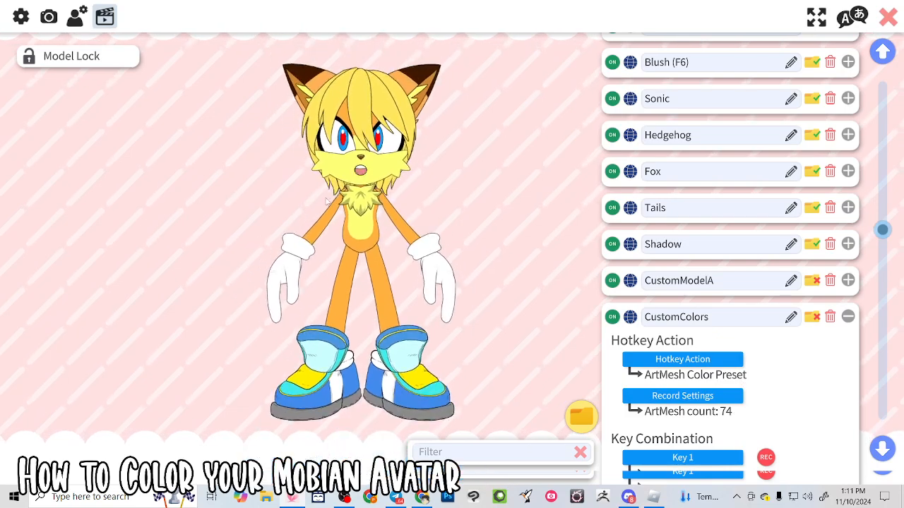
scroll(774, 399, "down", 1)
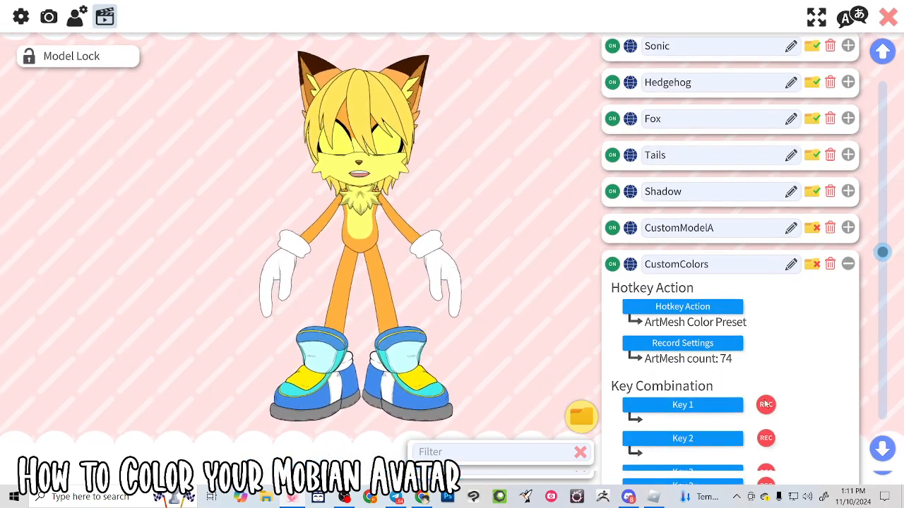
Step: Record C as the first key of the CustomColors hotkey and expand the CustomModelA hotkey's settings
left_click(766, 404)
key("c")
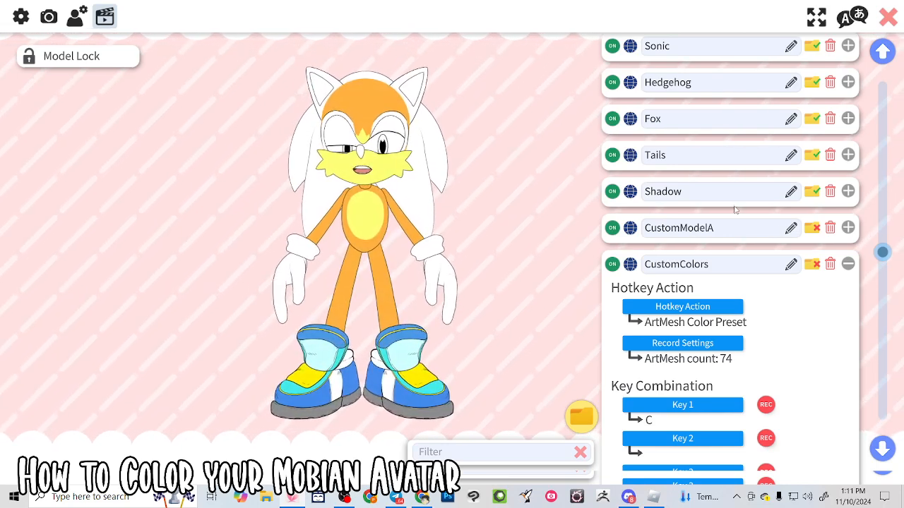
left_click(848, 228)
scroll(777, 307, "down", 3)
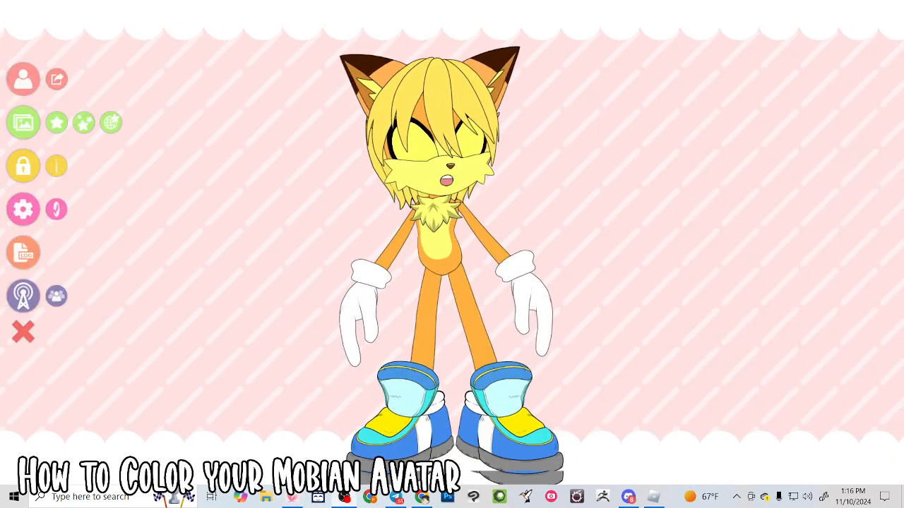
Step: Return to the hotkey settings and open the Custom_Model_A.exp3.json expression in the Expression Editor
left_click(23, 208)
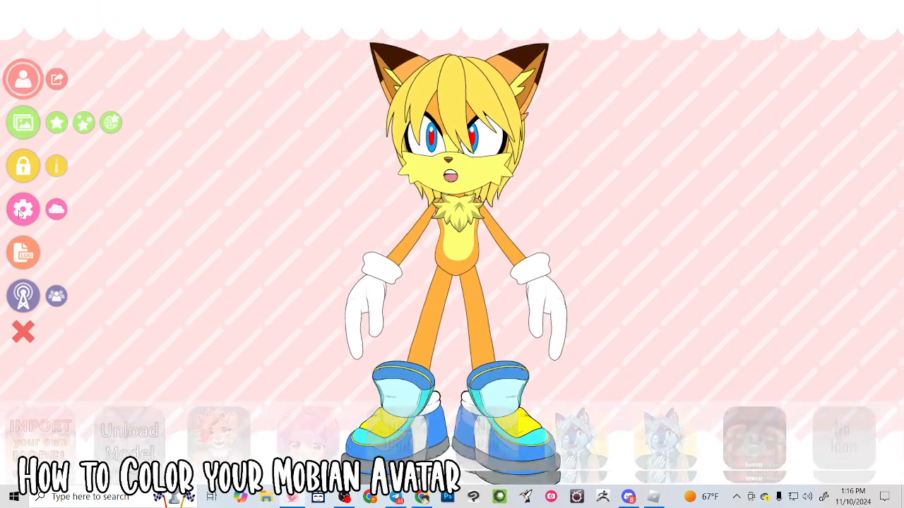
left_click(104, 16)
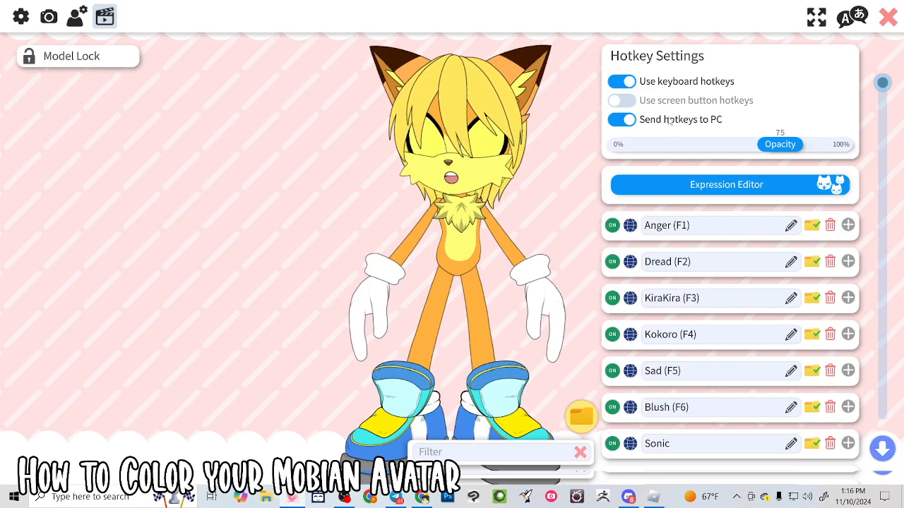
left_click(739, 188)
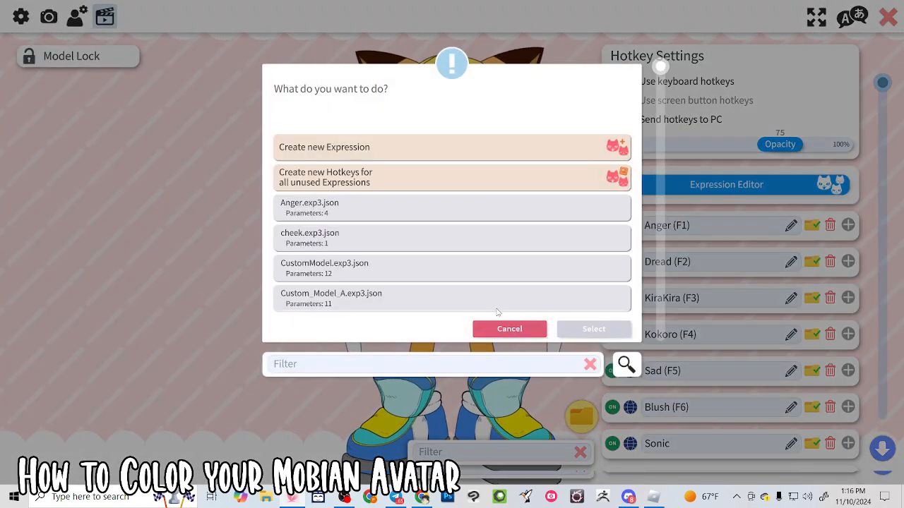
scroll(497, 310, "down", 1)
left_click(591, 329)
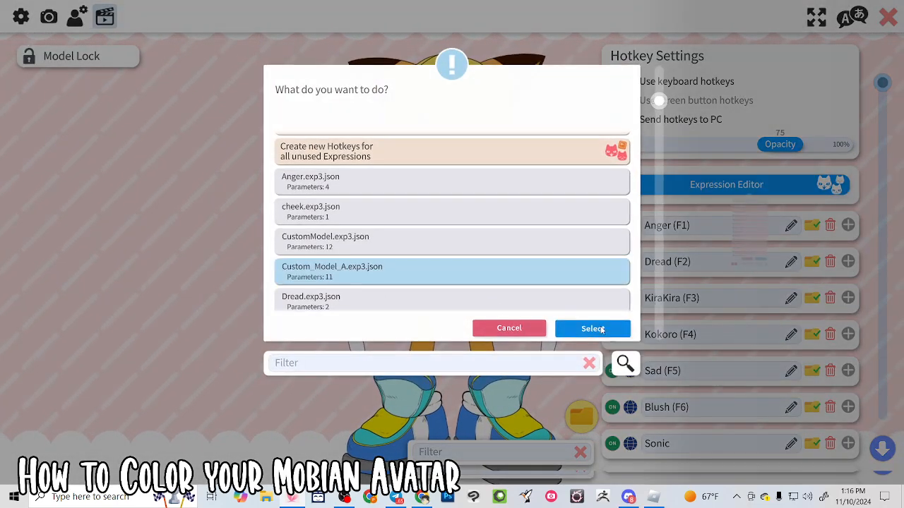
Step: Enable the Tail_Style parameter in the Custom_Model_A expression and set it to about 0.6
scroll(723, 172, "down", 3)
scroll(724, 191, "down", 3)
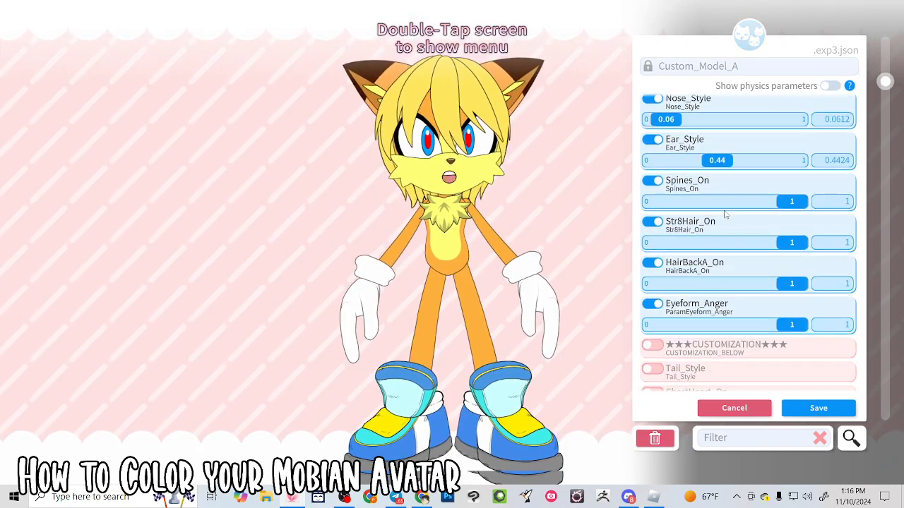
scroll(666, 340, "down", 2)
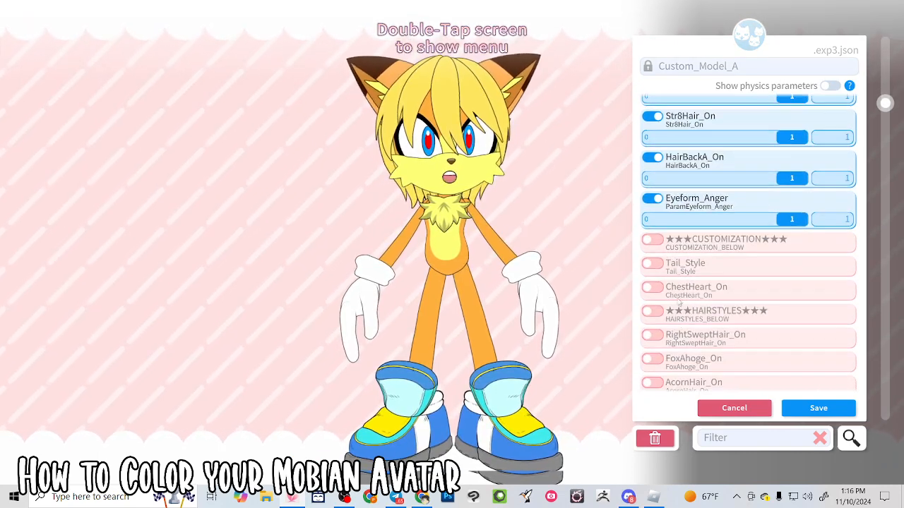
left_click(653, 264)
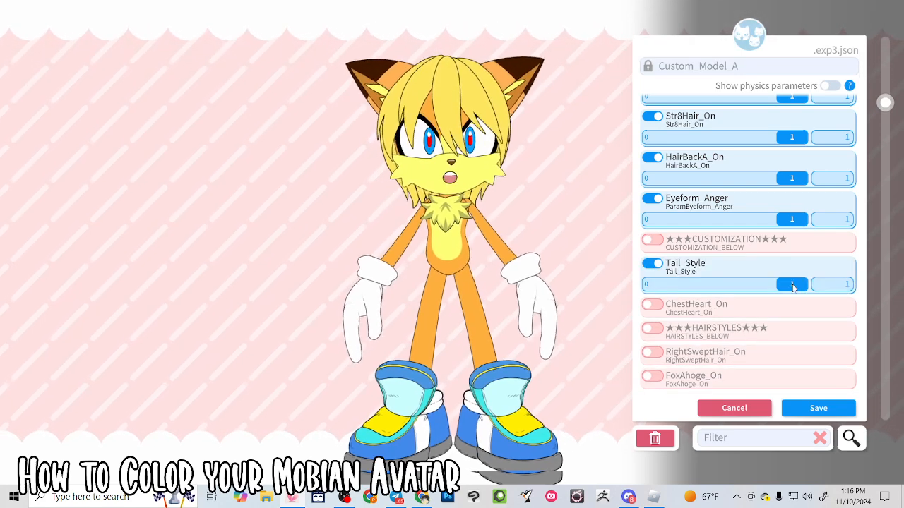
left_click_drag(793, 286, 737, 292)
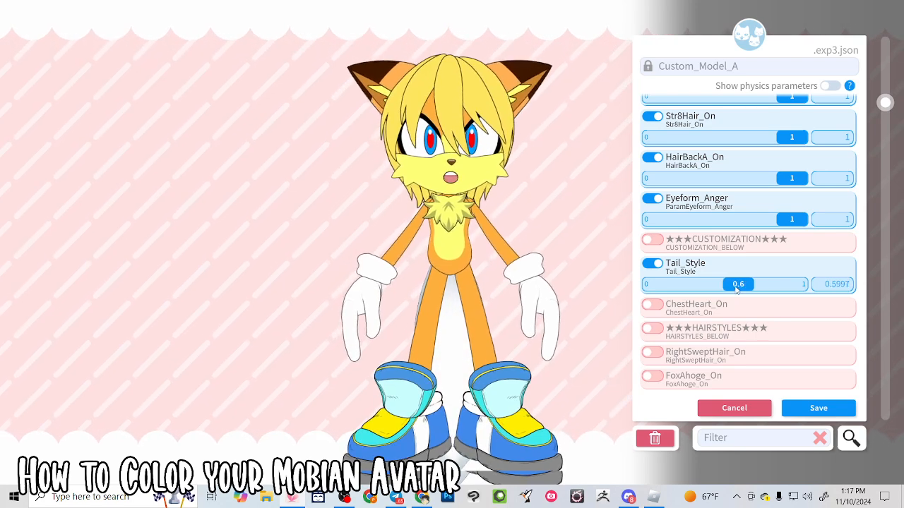
Step: Set Tail_Style to about 0.23, save the Custom_Model_A expression, and close the expression list
scroll(736, 289, "down", 2)
scroll(737, 289, "up", 1)
scroll(737, 288, "down", 3)
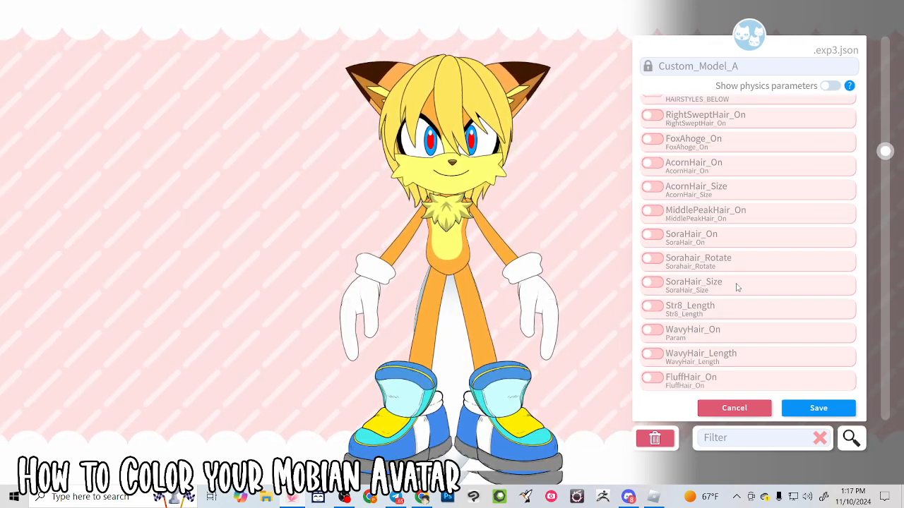
scroll(736, 287, "down", 5)
scroll(737, 287, "up", 4)
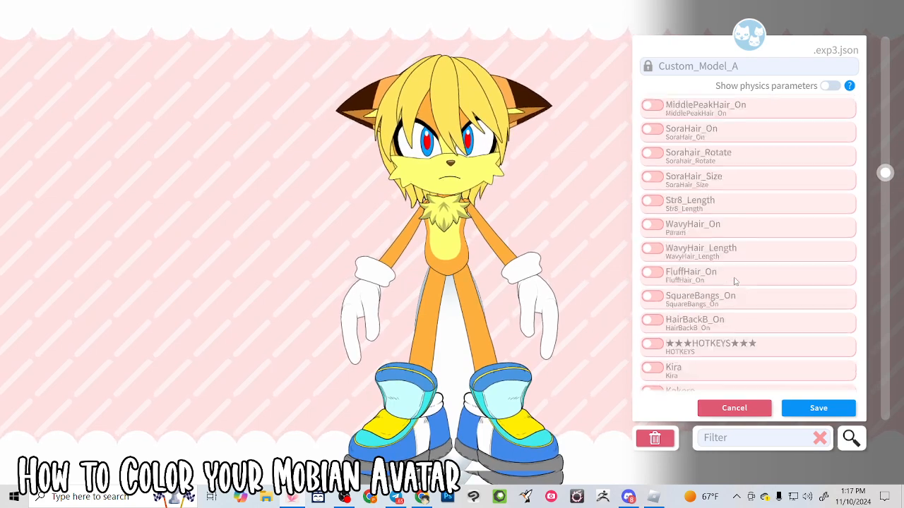
scroll(734, 281, "up", 3)
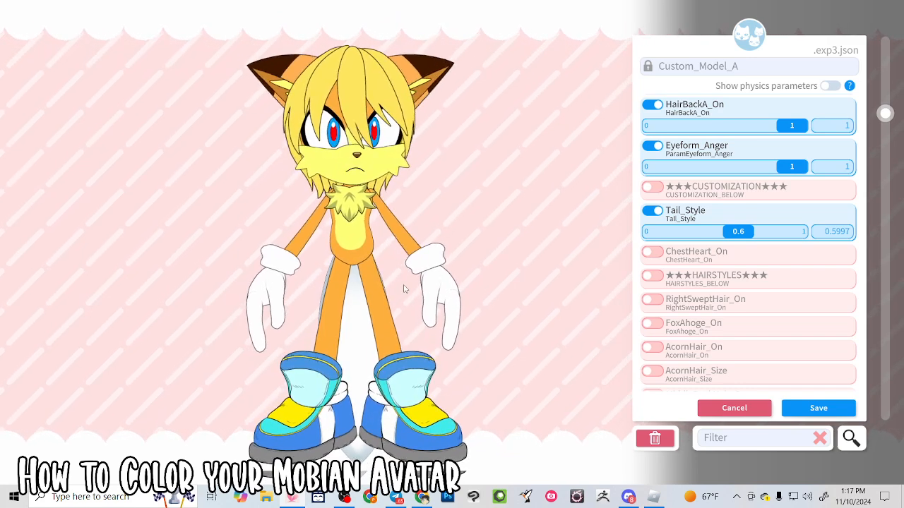
left_click_drag(747, 235, 692, 236)
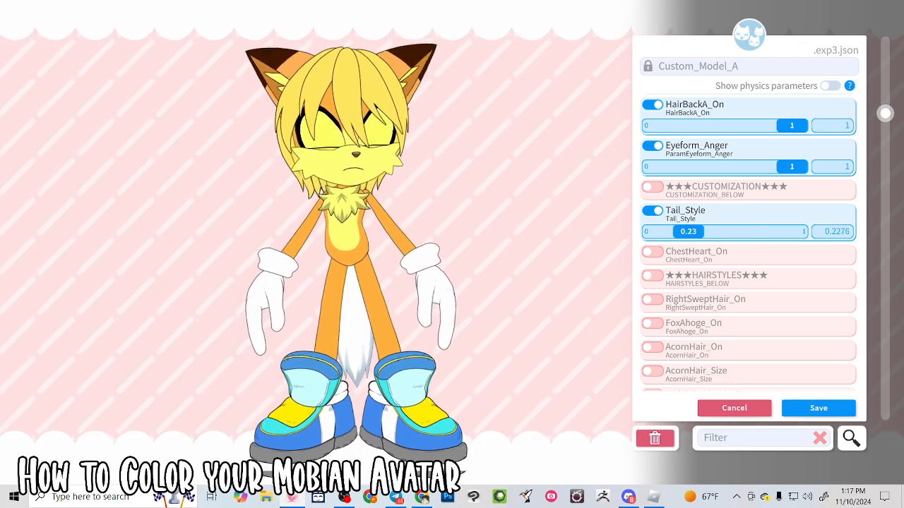
left_click(818, 408)
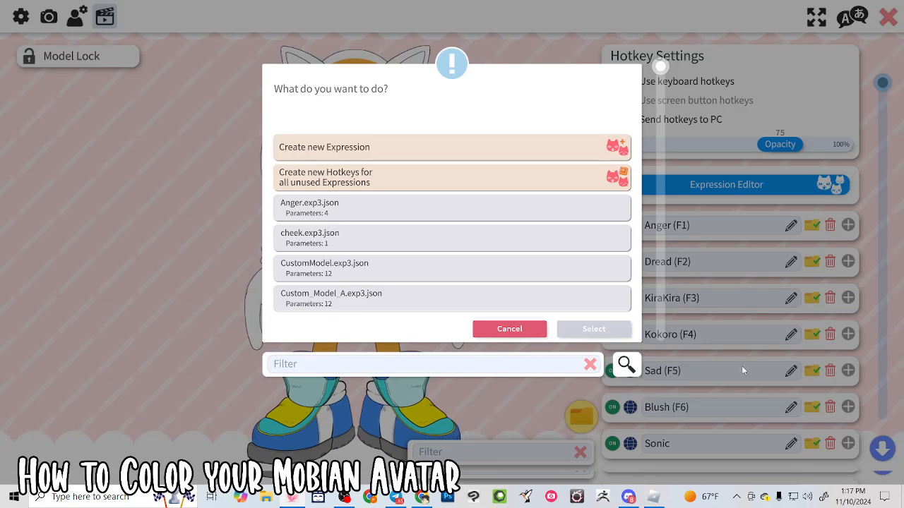
left_click(508, 329)
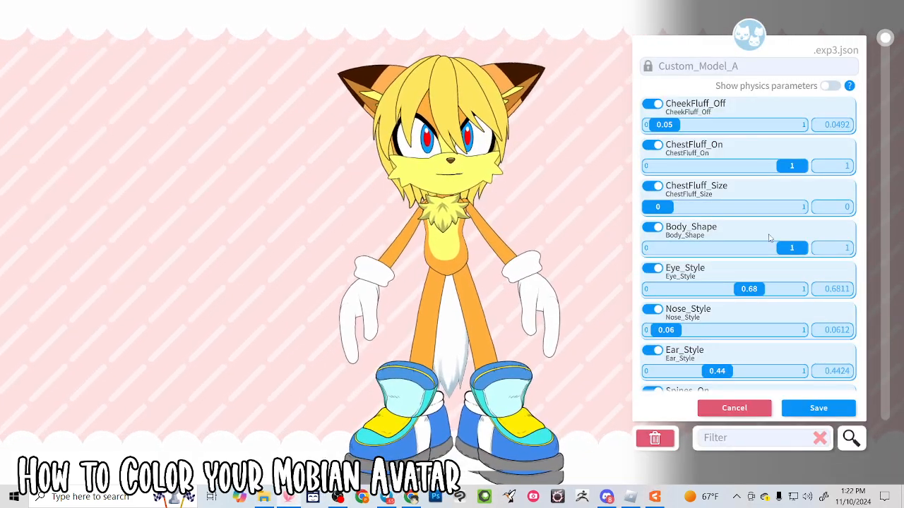
Step: Filter the Custom_Model_A parameters by "ta", enable Tail_Rotate_Up, and set it to about 0.54
scroll(769, 239, "down", 5)
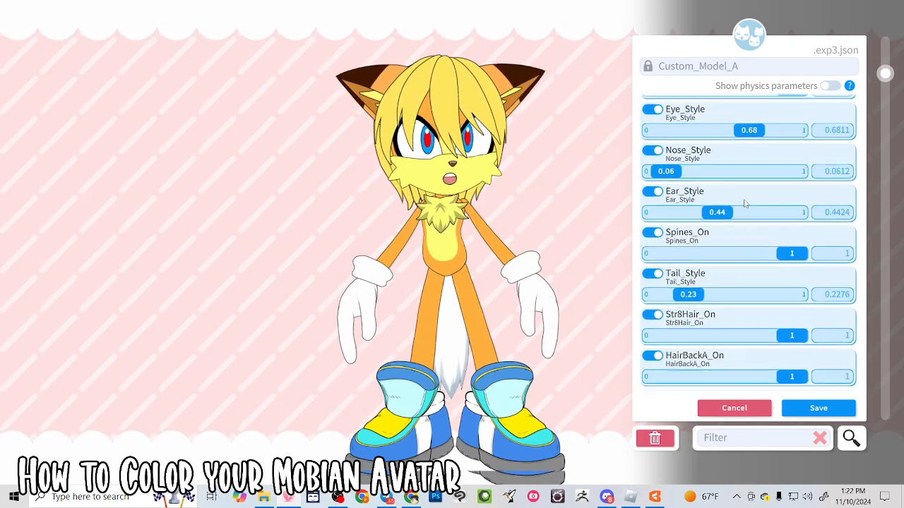
scroll(745, 203, "down", 3)
scroll(741, 205, "down", 2)
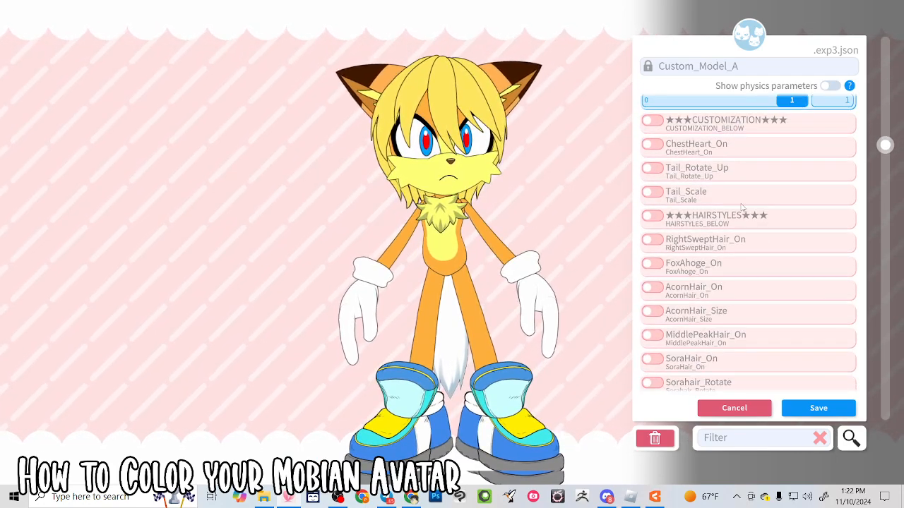
left_click(733, 438)
type("ta")
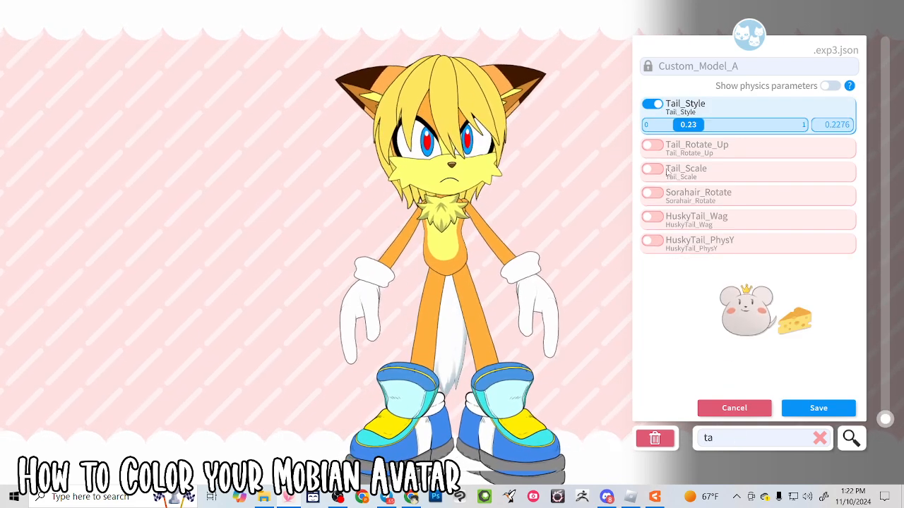
left_click(651, 147)
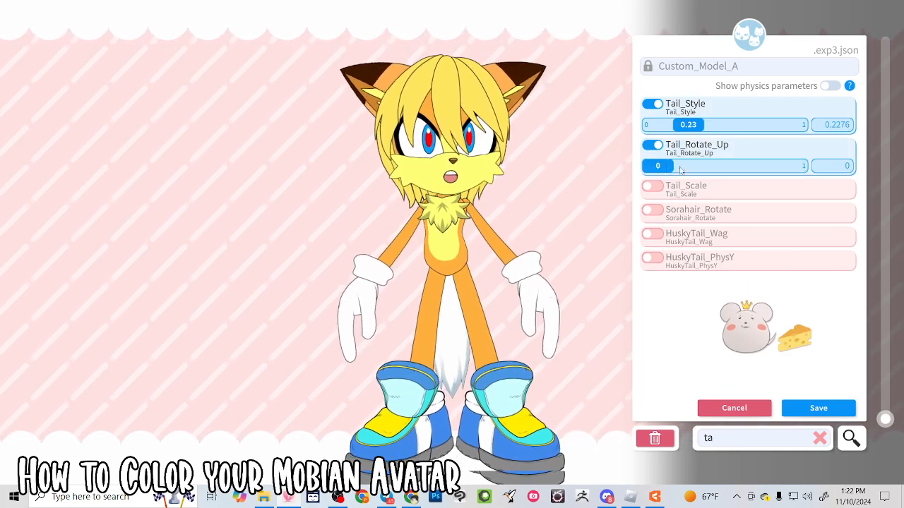
mouse_move(680, 170)
left_mouse_down()
mouse_move(807, 174)
mouse_move(756, 181)
mouse_move(688, 176)
mouse_move(802, 178)
mouse_move(664, 170)
mouse_move(680, 170)
left_mouse_up()
Step: Enable Tail_Scale at about 0.08 and set Tail_Style to about 0.49
left_click(652, 187)
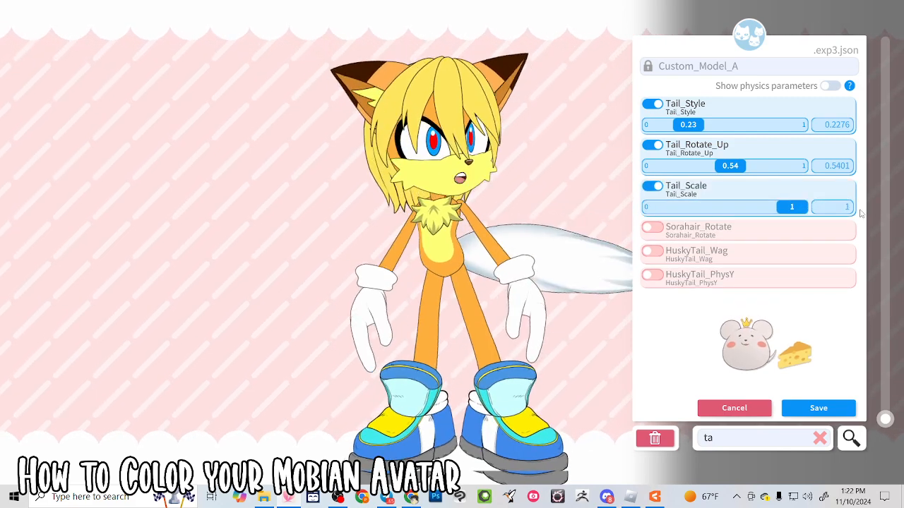
left_click_drag(690, 123, 705, 127)
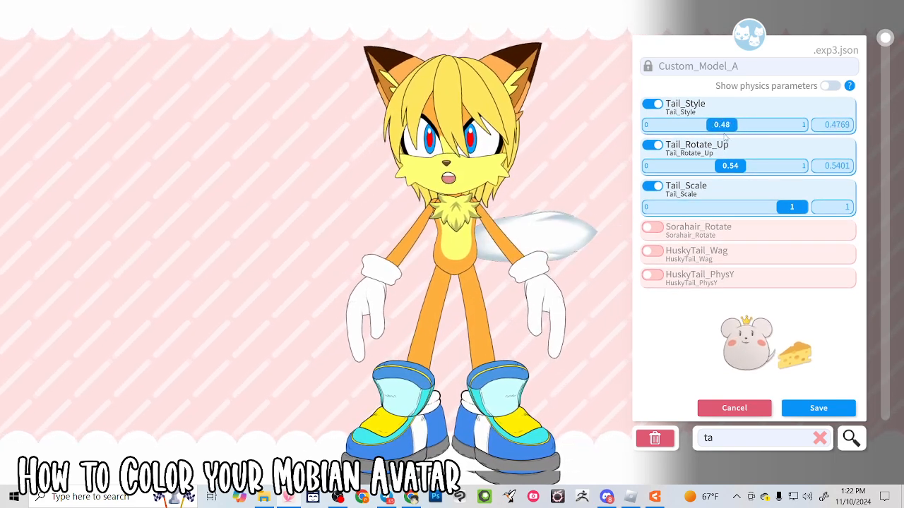
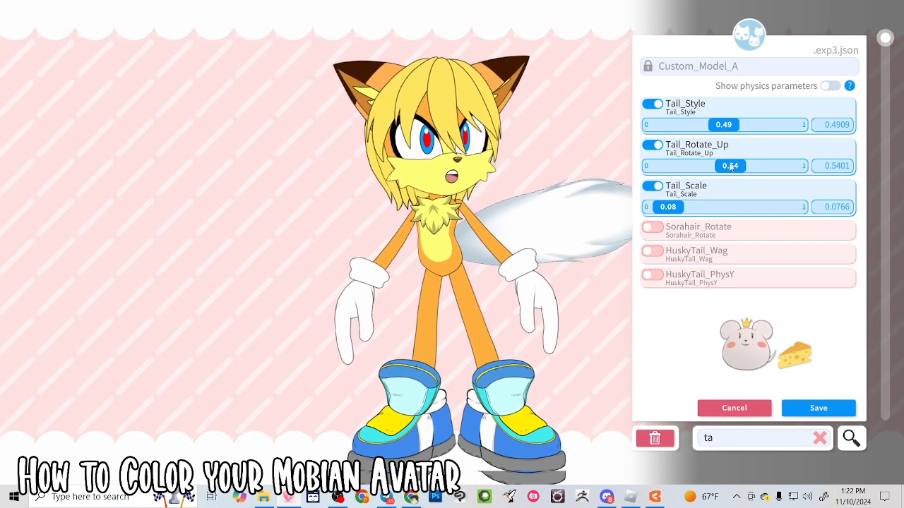
Step: Turn off Tail_Rotate_Up, save the Custom_Model_A expression, and close the expression list
left_click(652, 146)
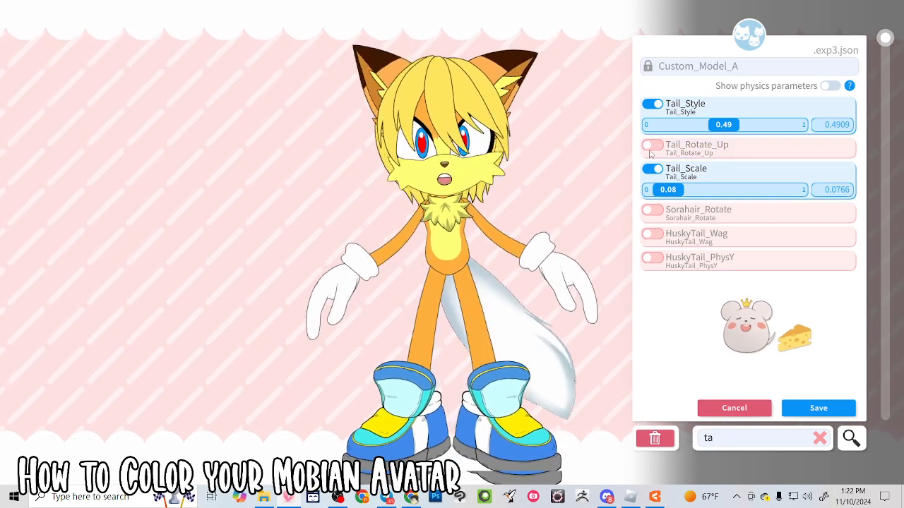
left_click(806, 408)
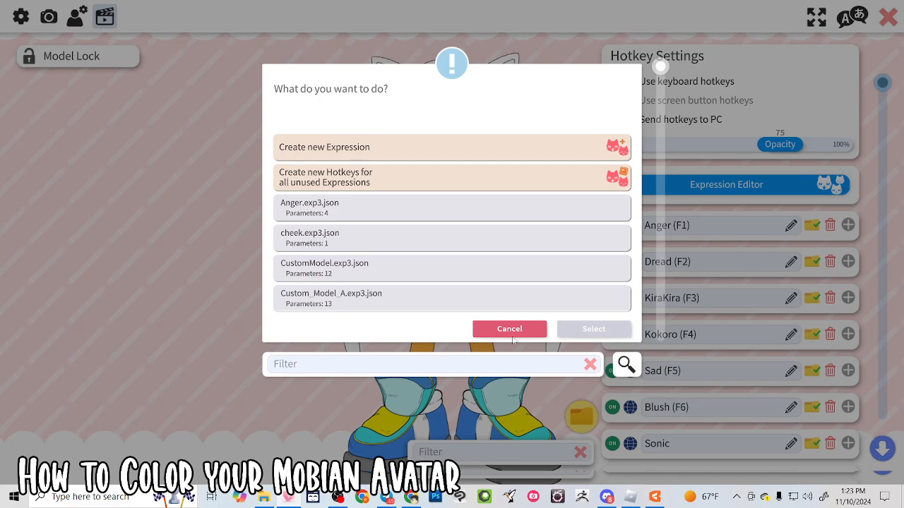
left_click(511, 333)
Step: Collapse the CustomModelA hotkey and open the multiply/screen color customization for the Mobian model's ArtMeshes
scroll(805, 240, "down", 5)
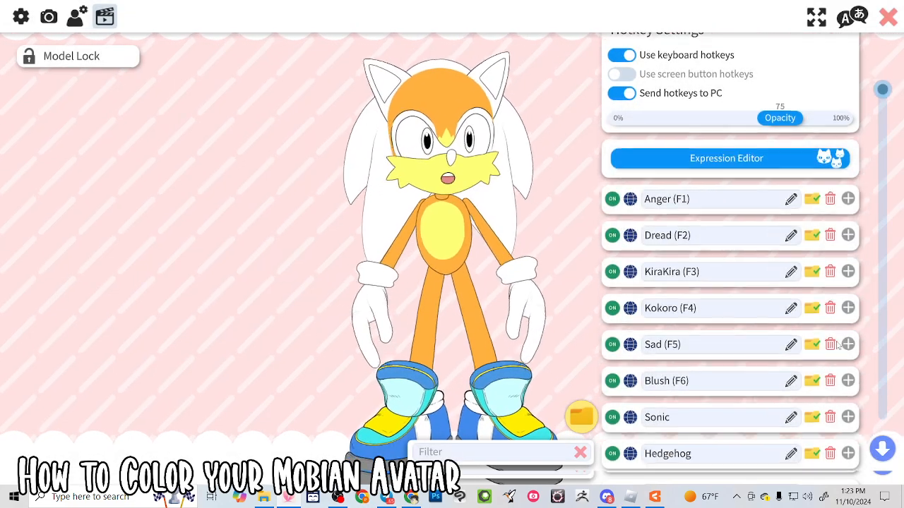
scroll(755, 326, "down", 1)
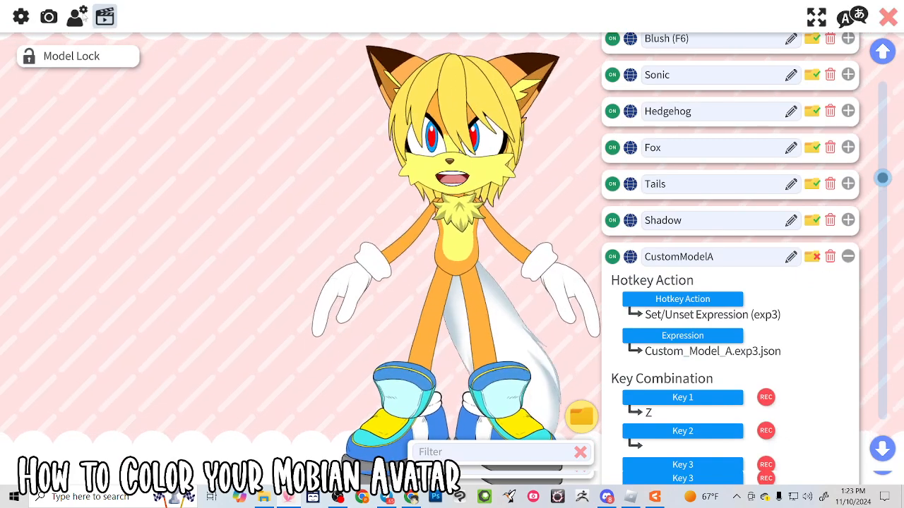
left_click(851, 259)
left_click(70, 20)
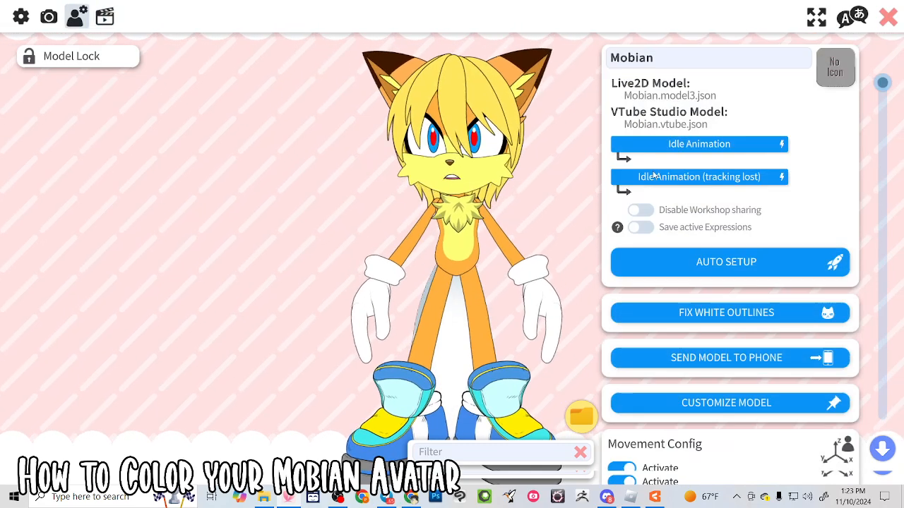
left_click(764, 404)
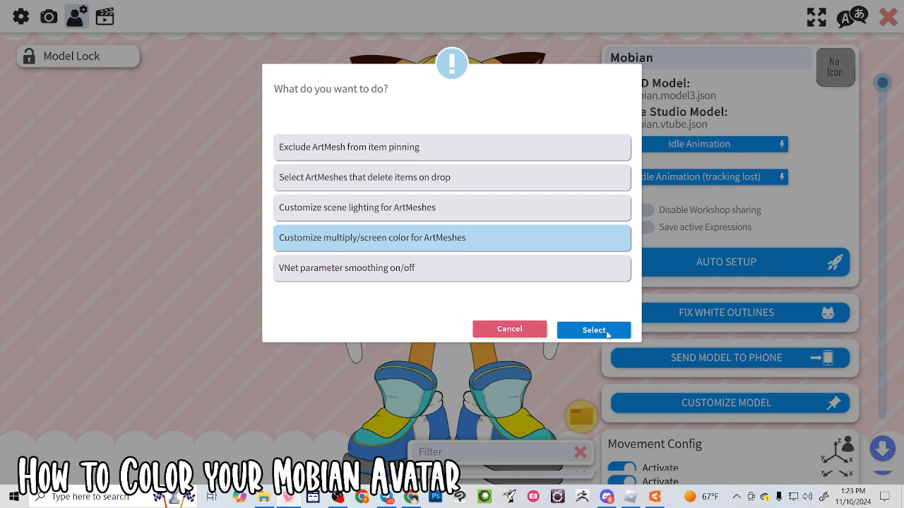
left_click(605, 330)
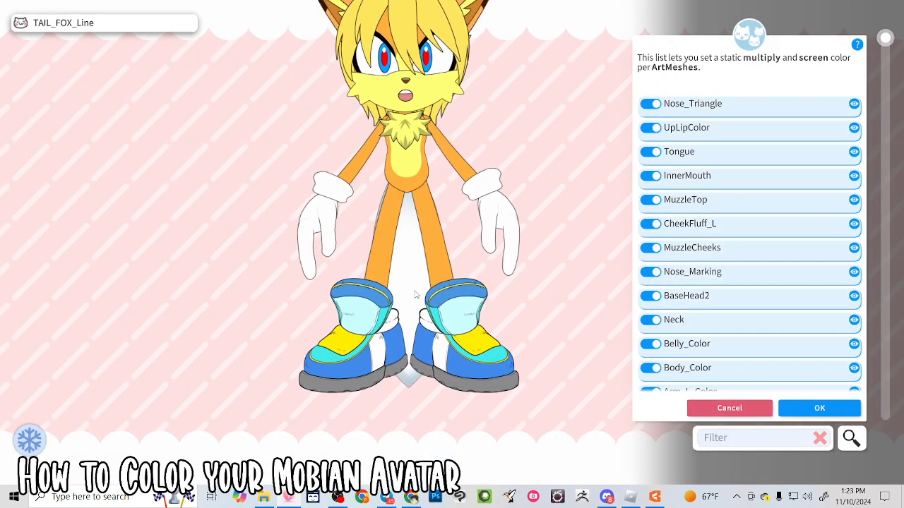
Step: Pick the leg beside the tail and accept Leg_L_Color's multiply color #FFB13F as the last used color
left_click(416, 295)
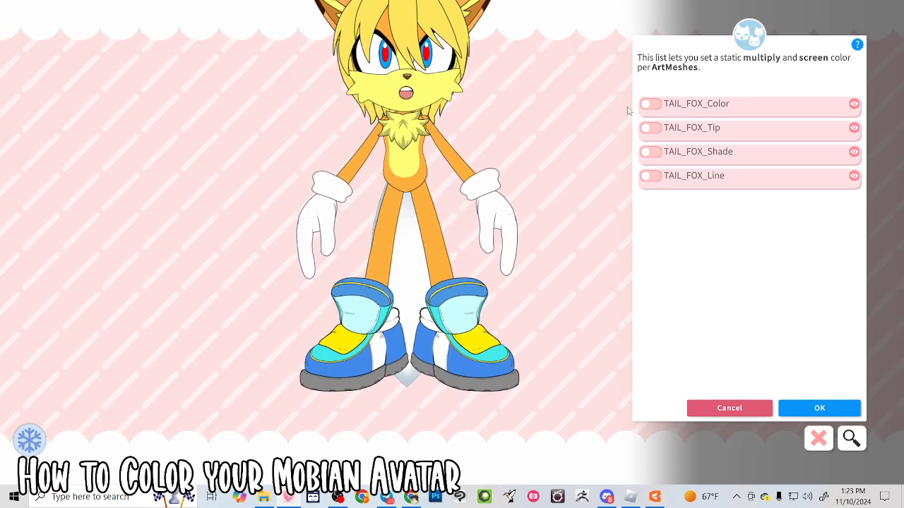
left_click(432, 228)
left_click(756, 106)
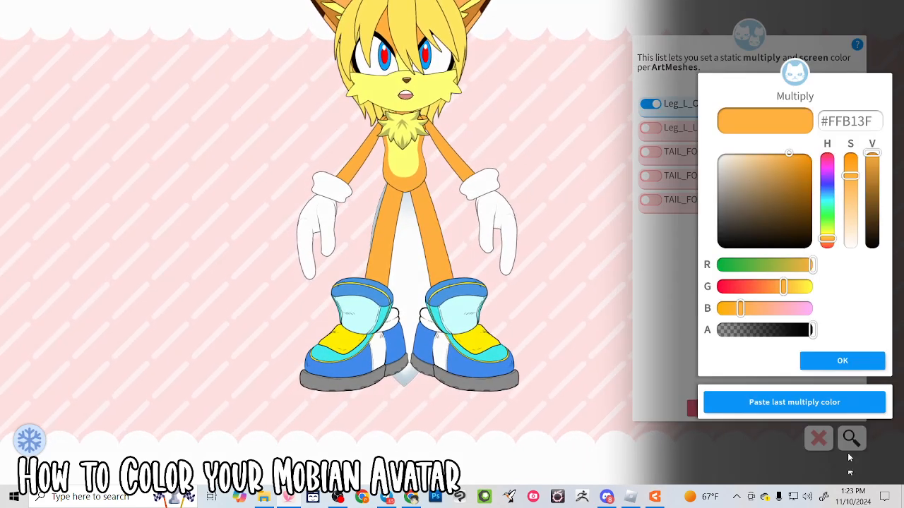
left_click(844, 362)
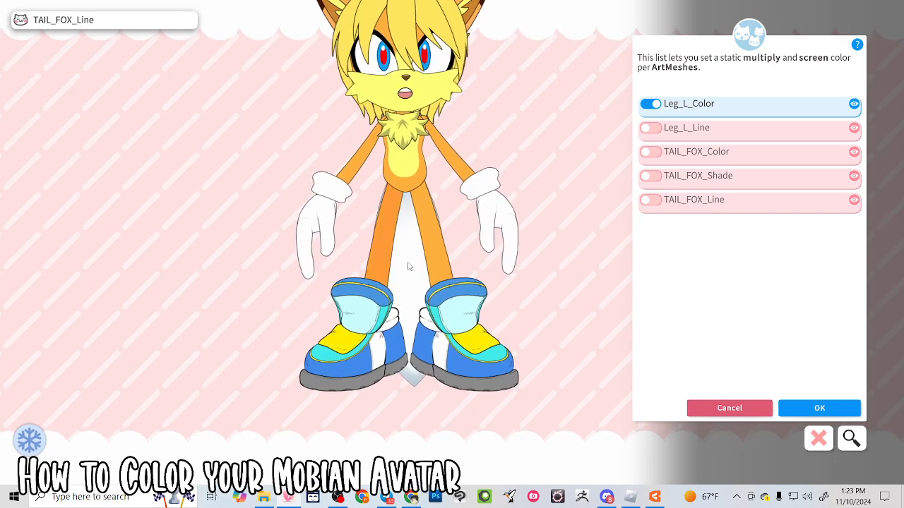
Step: Pick the white fox tail, enable TAIL_FOX_Color, and paste the last multiply color #FFB13F onto it
left_click(408, 266)
left_click(748, 104)
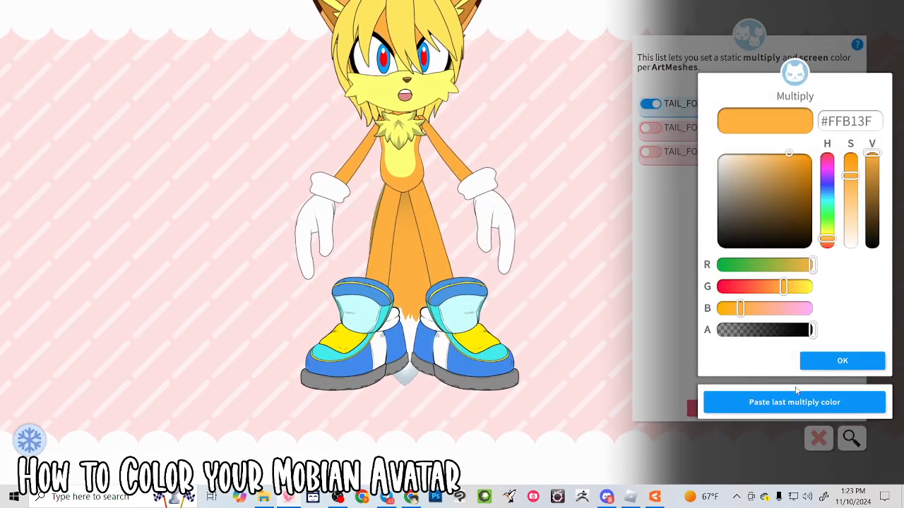
left_click(842, 360)
left_click(842, 361)
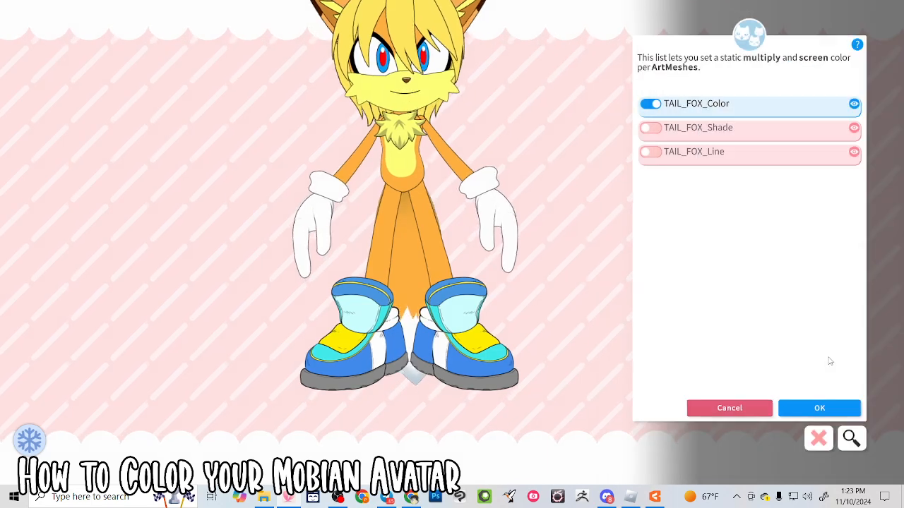
Step: Enable TAIL_FOX_Shade and give it multiply color #FF60FF at about half opacity, keeping its screen color
left_click(658, 128)
mouse_move(739, 288)
left_mouse_down()
mouse_move(797, 289)
mouse_move(736, 290)
mouse_move(782, 289)
mouse_move(753, 289)
left_mouse_up()
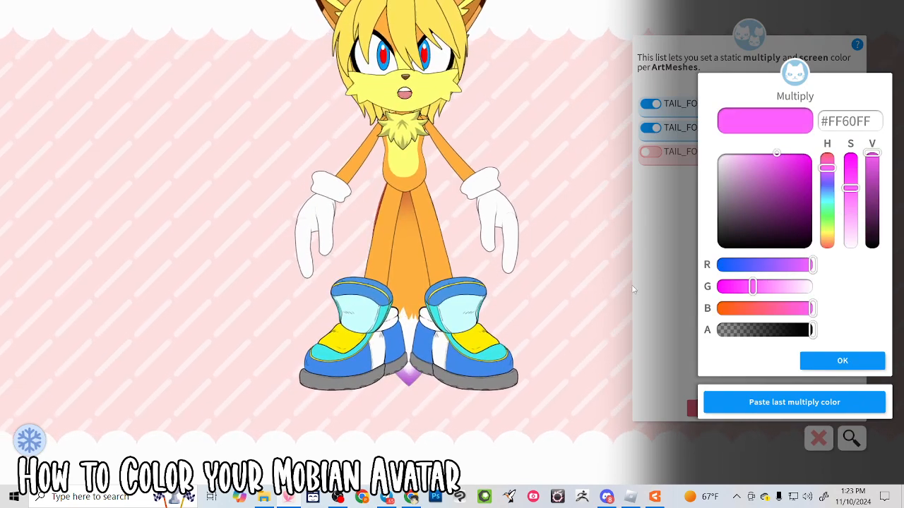
left_click_drag(810, 330, 761, 344)
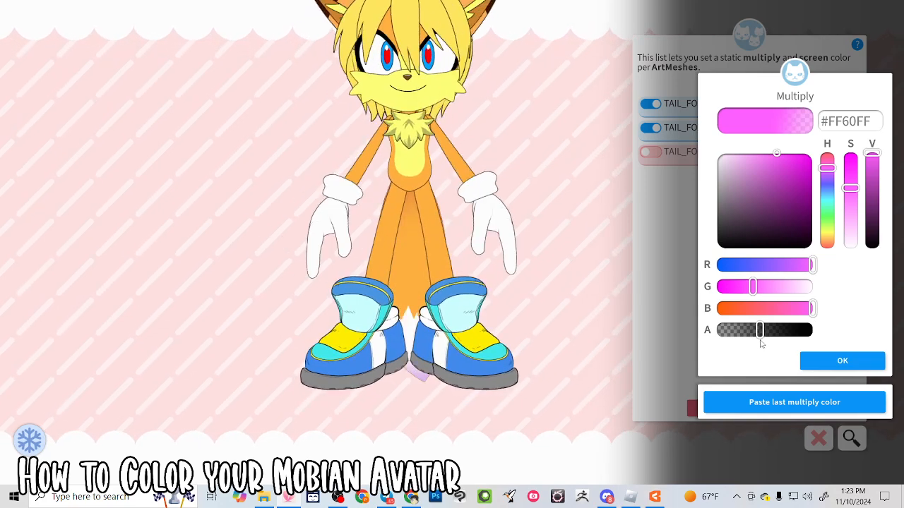
left_click(842, 360)
left_click(837, 360)
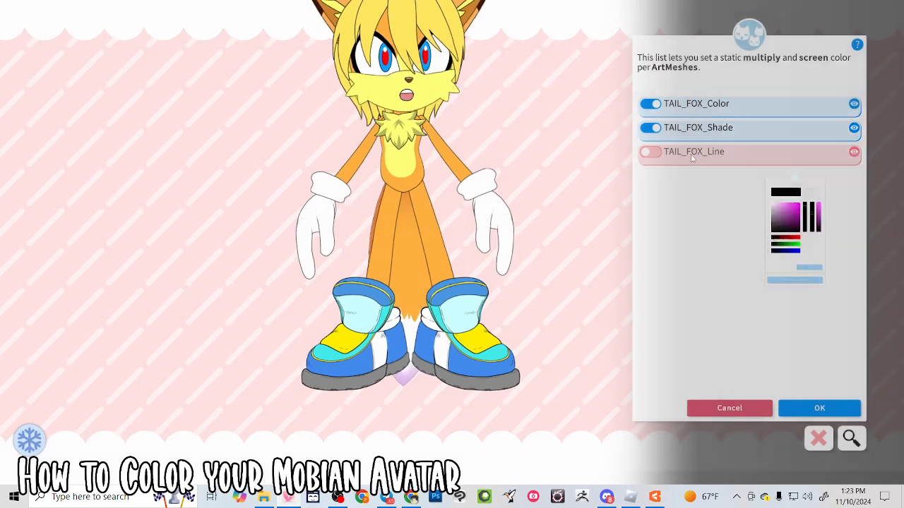
Step: Pick the tip of the fox tail, enable TAIL_FOX_Tip, and set its multiply color to #0A0A0A, keeping the screen color #000000
left_click(409, 337)
left_click(646, 128)
left_click_drag(740, 193, 714, 247)
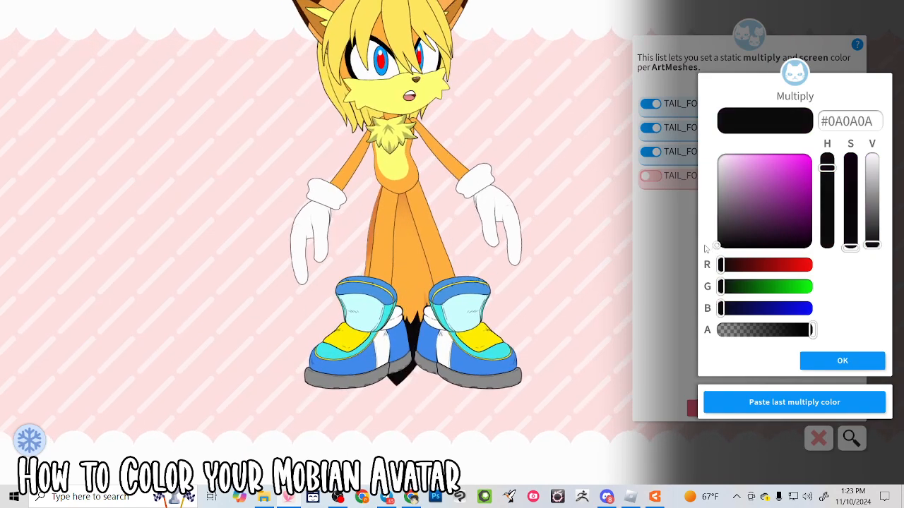
left_click(882, 362)
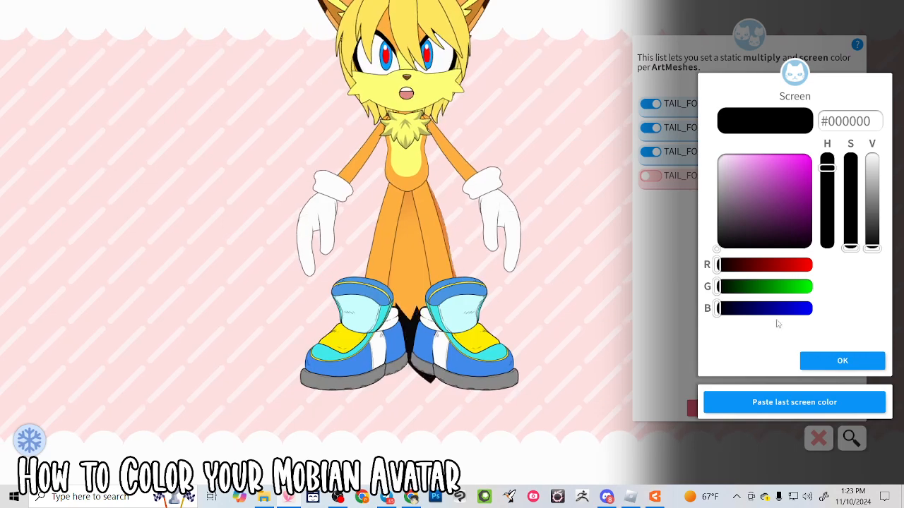
left_click(869, 360)
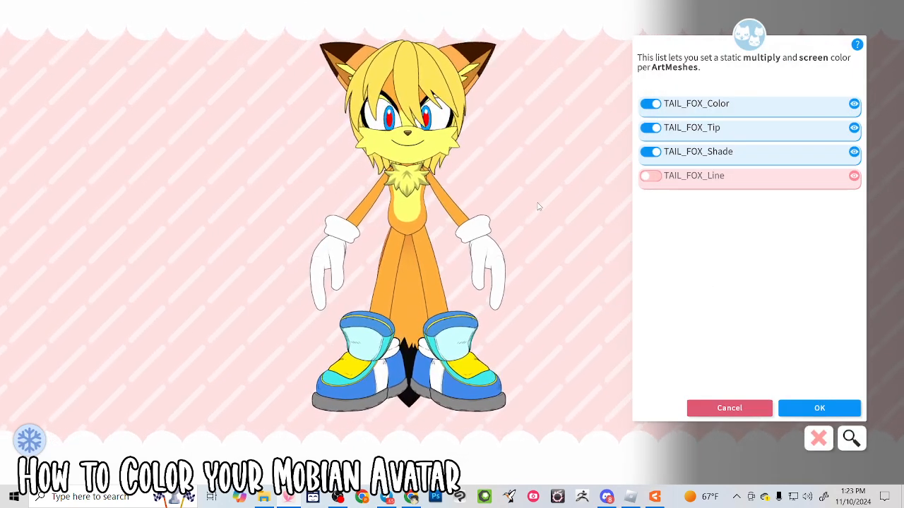
Step: Accept the ArtMesh color changes, re-record them in the CustomColors preset, and collapse that hotkey
left_click(819, 408)
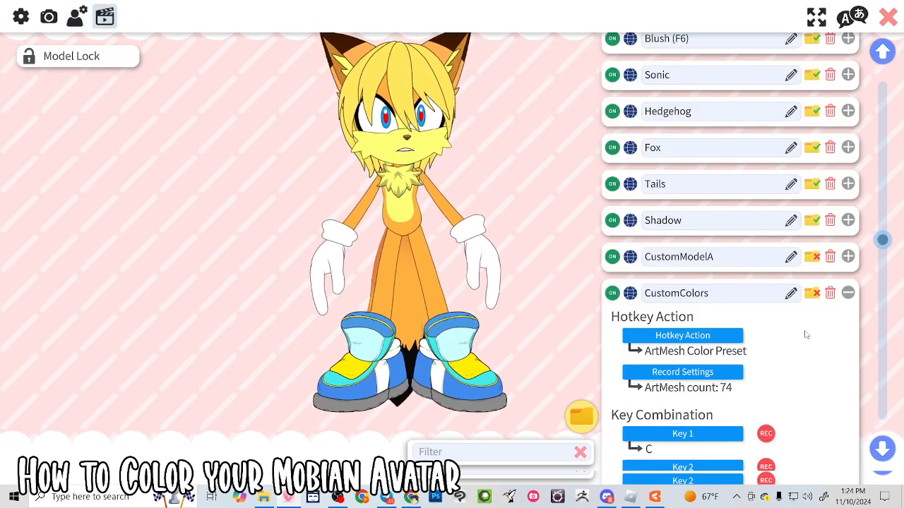
scroll(805, 335, "down", 3)
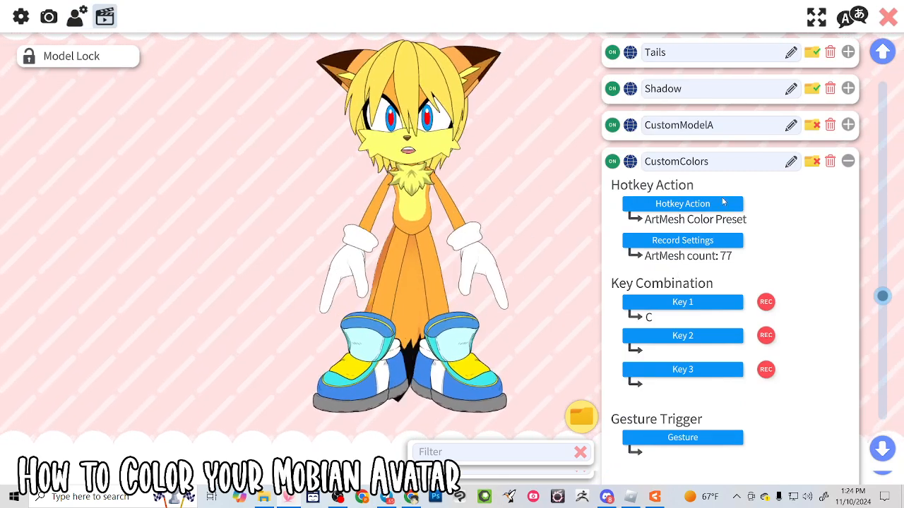
left_click(848, 161)
Step: Preview facial expression hotkeys such as Dread, KiraKira and Blush on the recolored avatar
left_click_drag(556, 174, 510, 228)
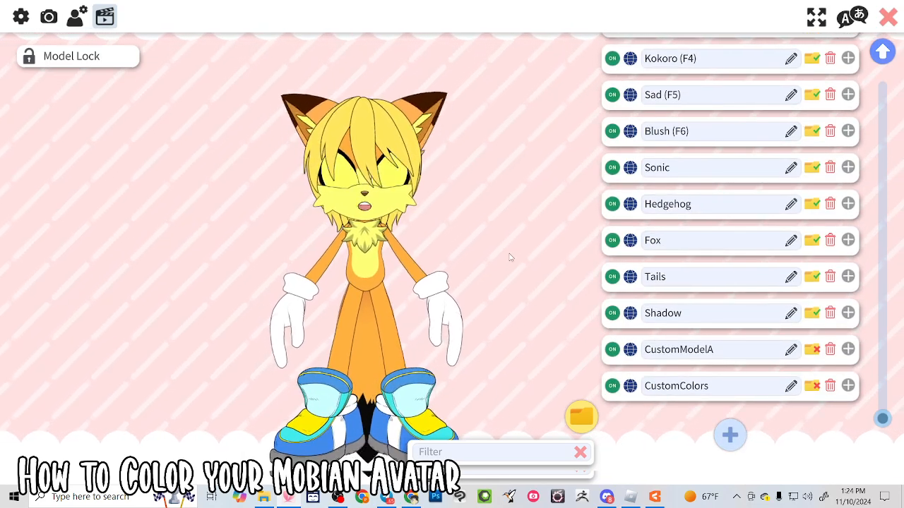
scroll(688, 289, "up", 3)
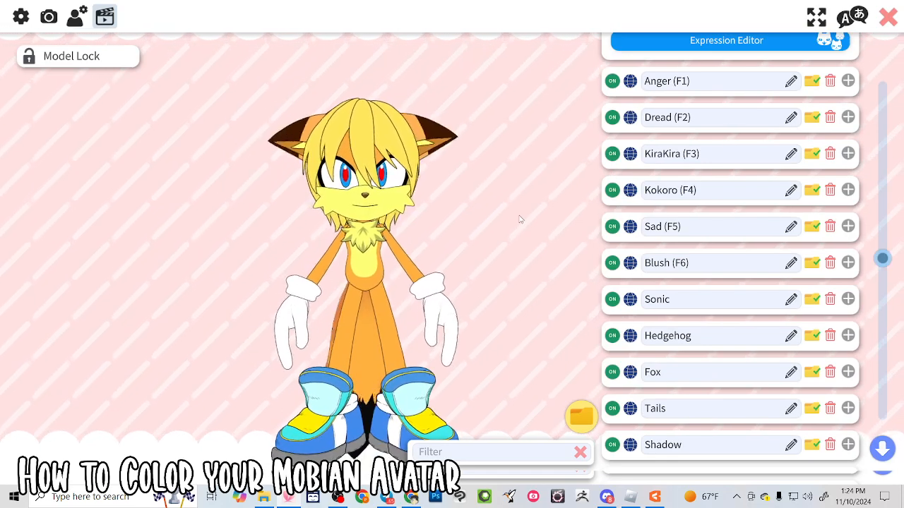
key("F2")
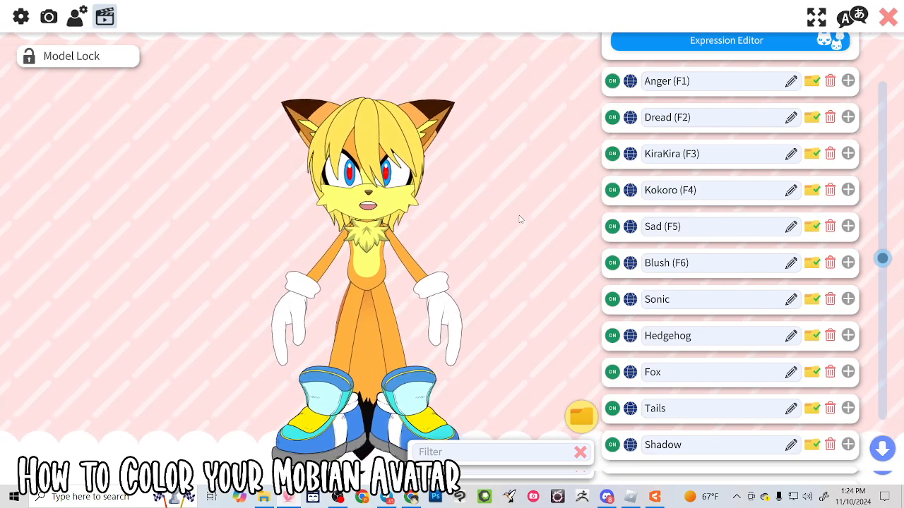
key("F3")
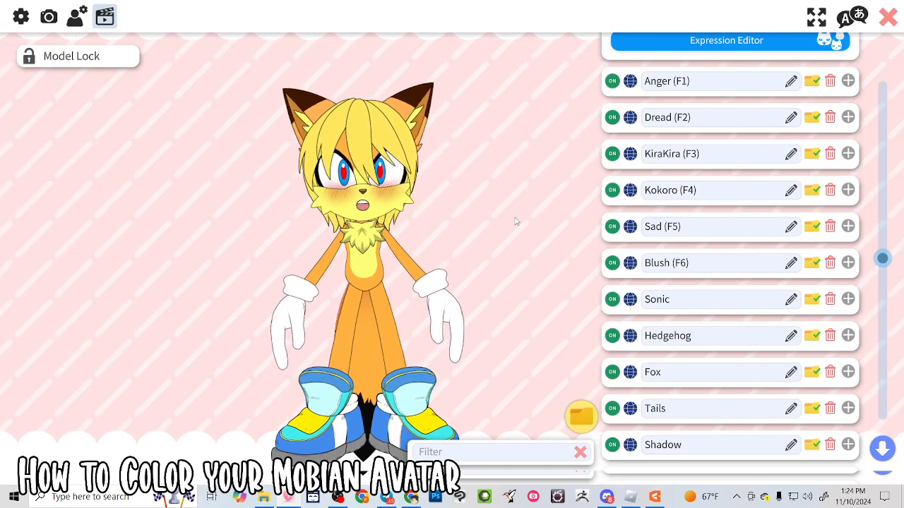
Step: Review the Sonic hotkey's ArtMesh color preset settings and collapse them again
scroll(644, 305, "down", 2)
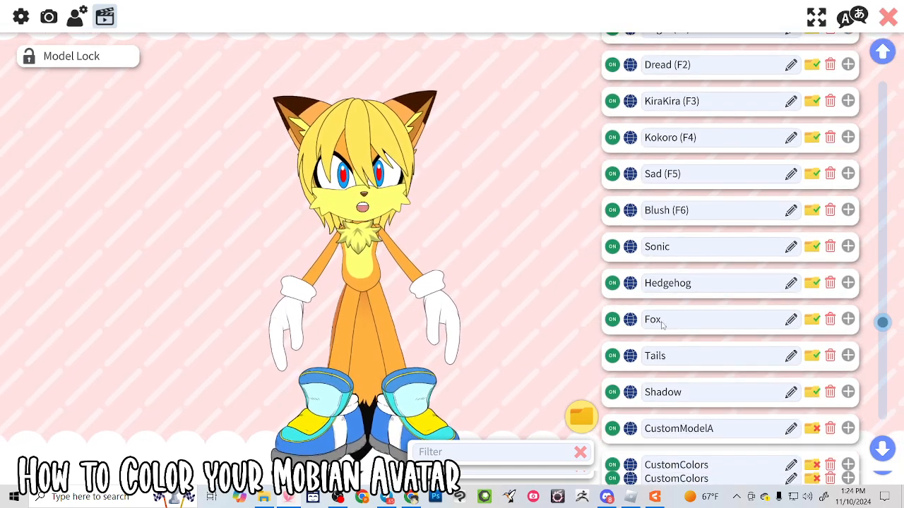
left_click(848, 247)
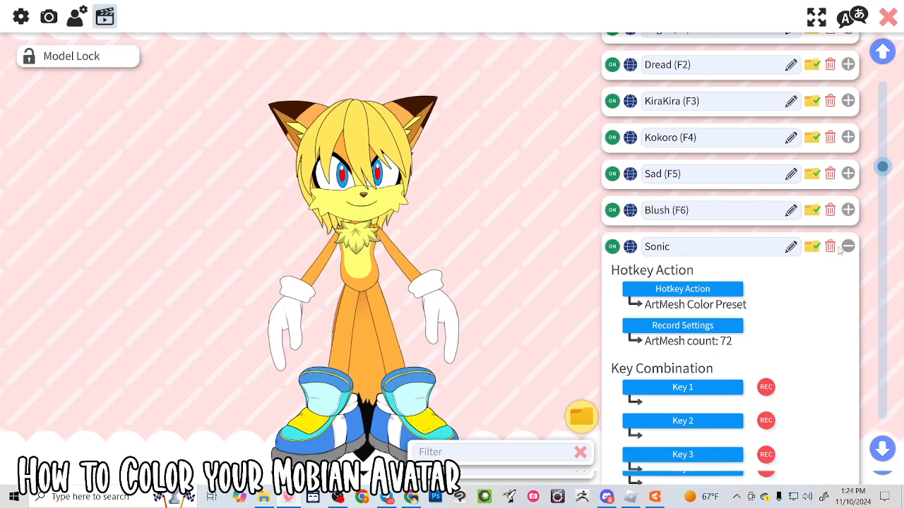
left_click(850, 248)
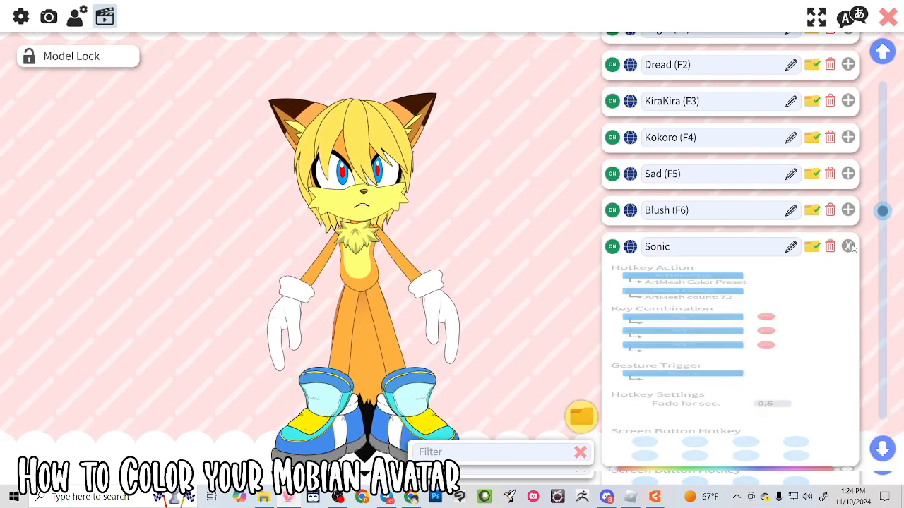
scroll(732, 321, "down", 3)
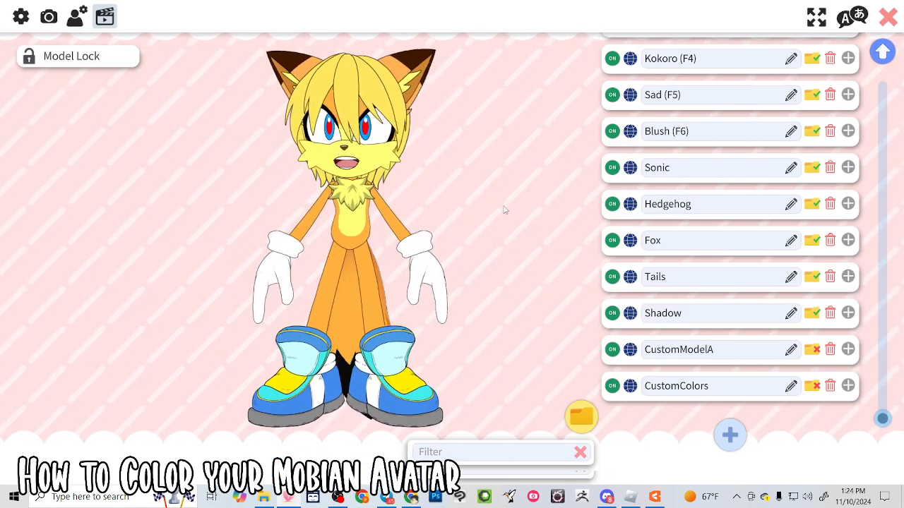
scroll(472, 176, "up", 2)
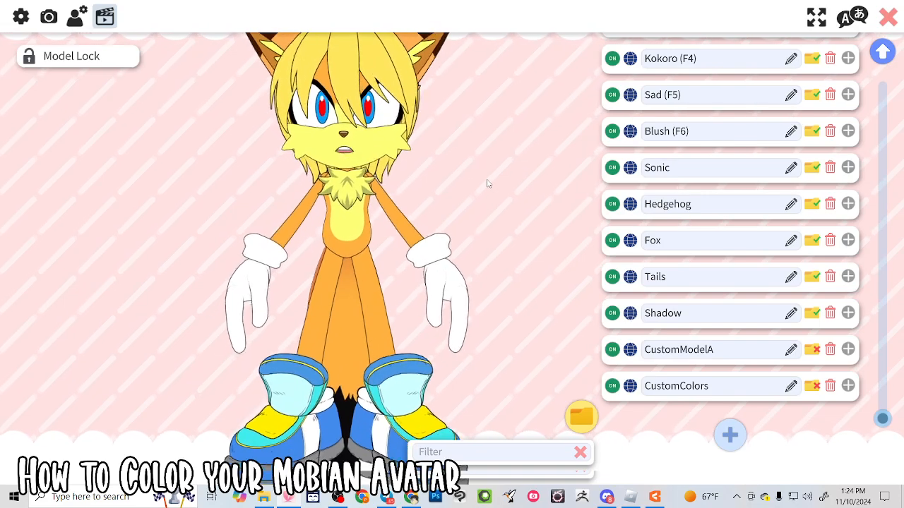
scroll(487, 183, "down", 2)
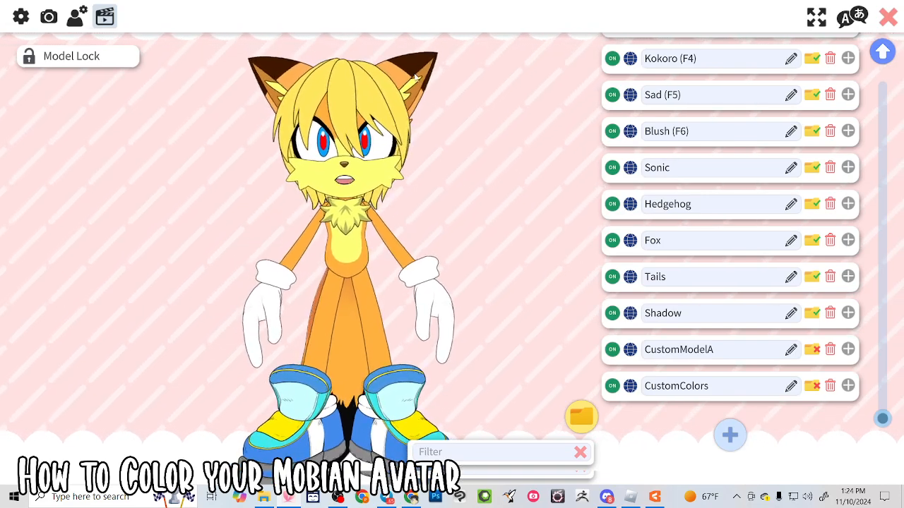